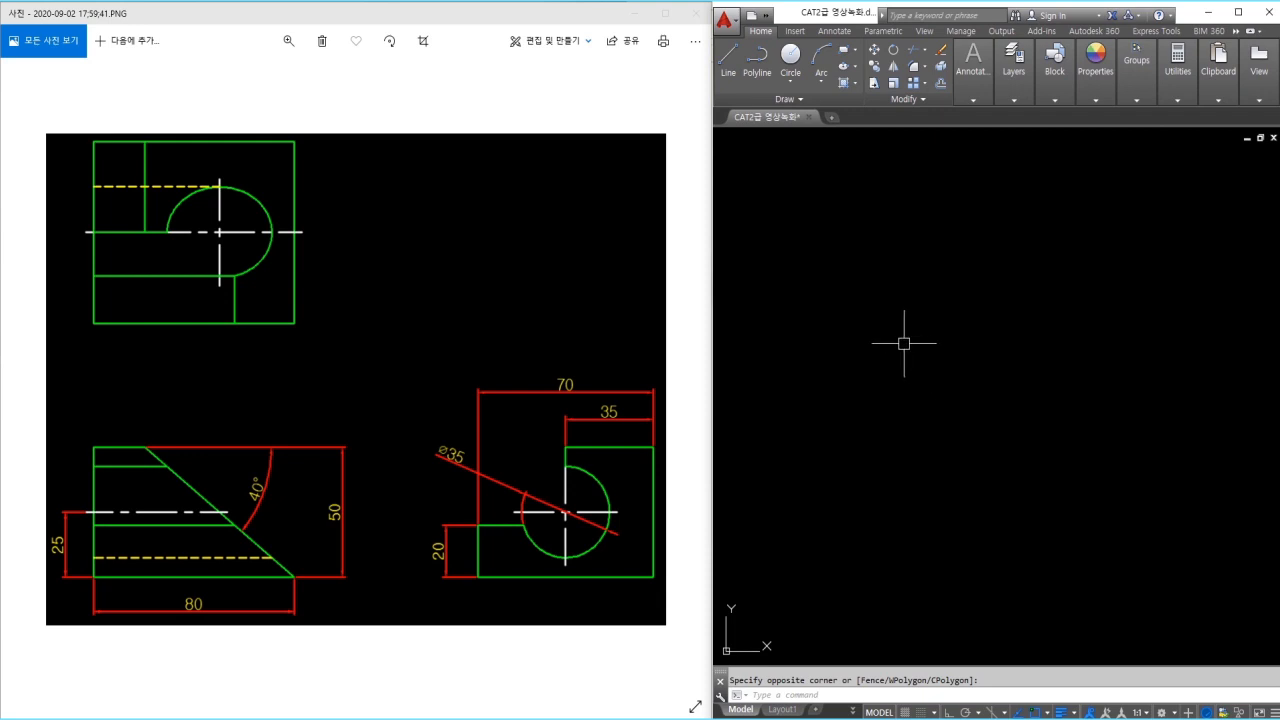
# Review the drawing's layers with their colours and linetypes in the Layer Properties Manager
pyautogui.press('Return')
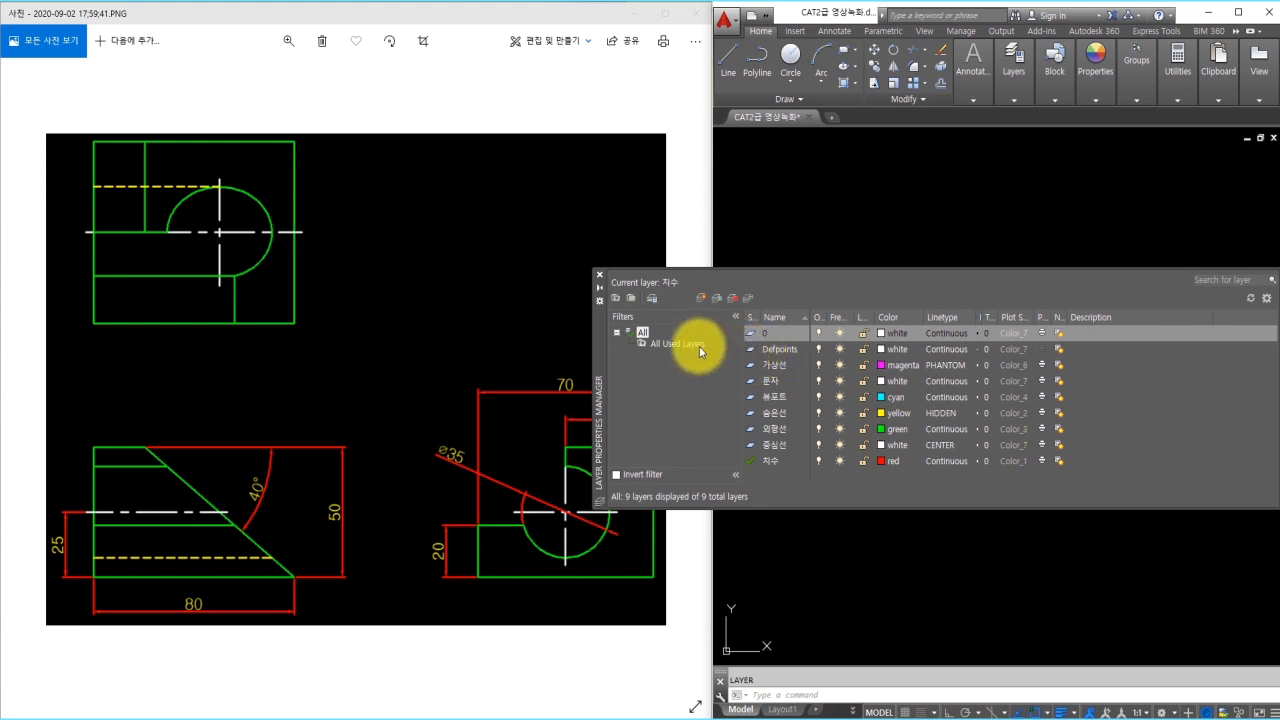
pyautogui.click(599, 274)
pyautogui.click(933, 269)
pyautogui.click(932, 243)
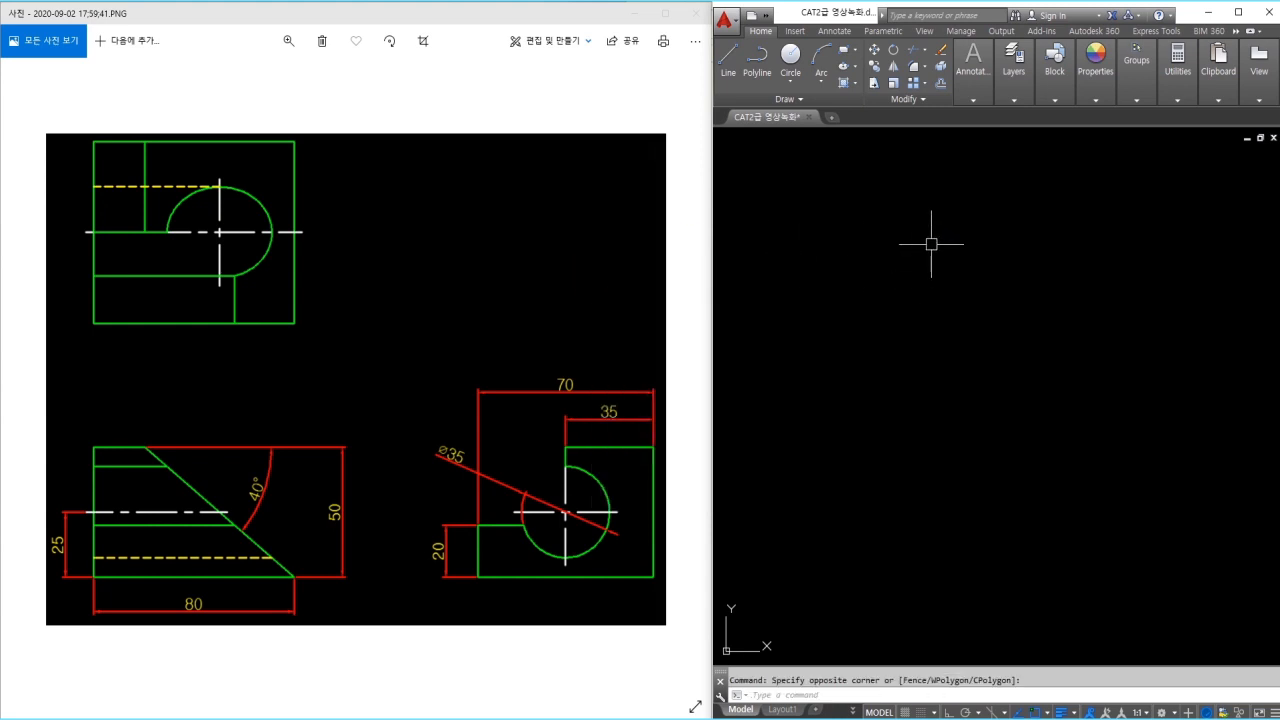
# Review the text settings of the ISO-25 dimension style without changing them
pyautogui.write('d')
pyautogui.press('Return')
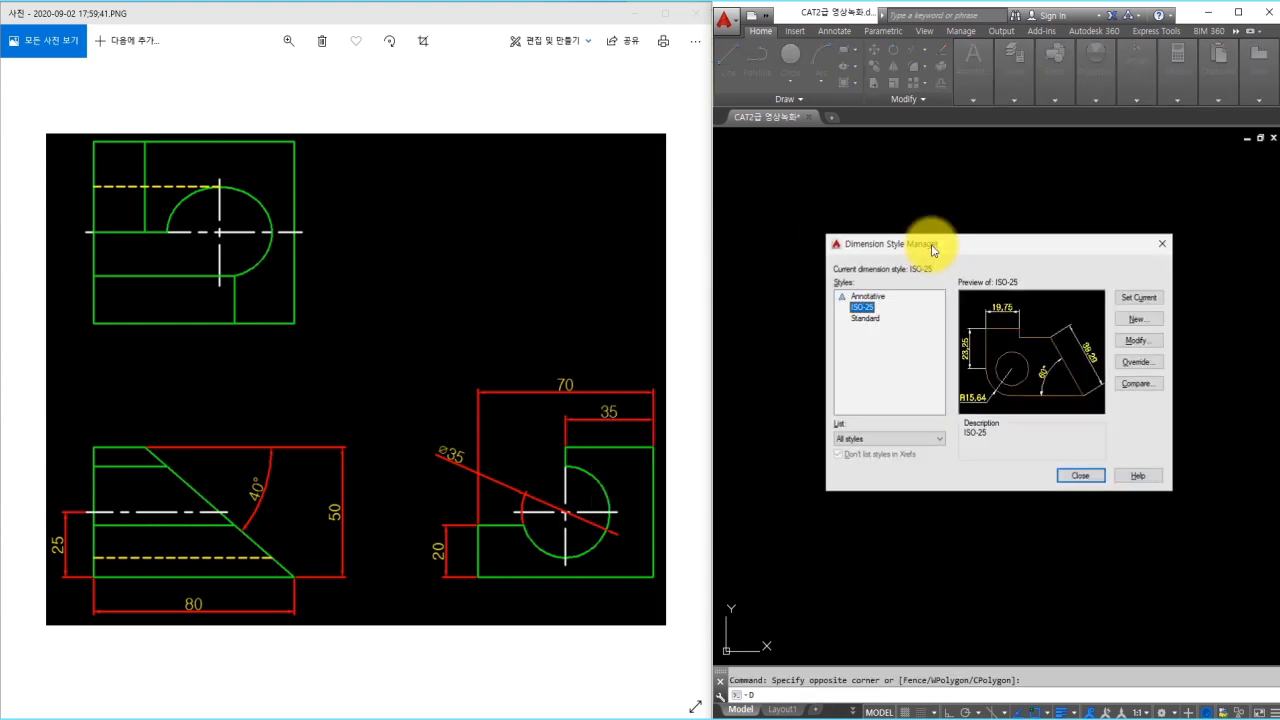
pyautogui.click(1138, 345)
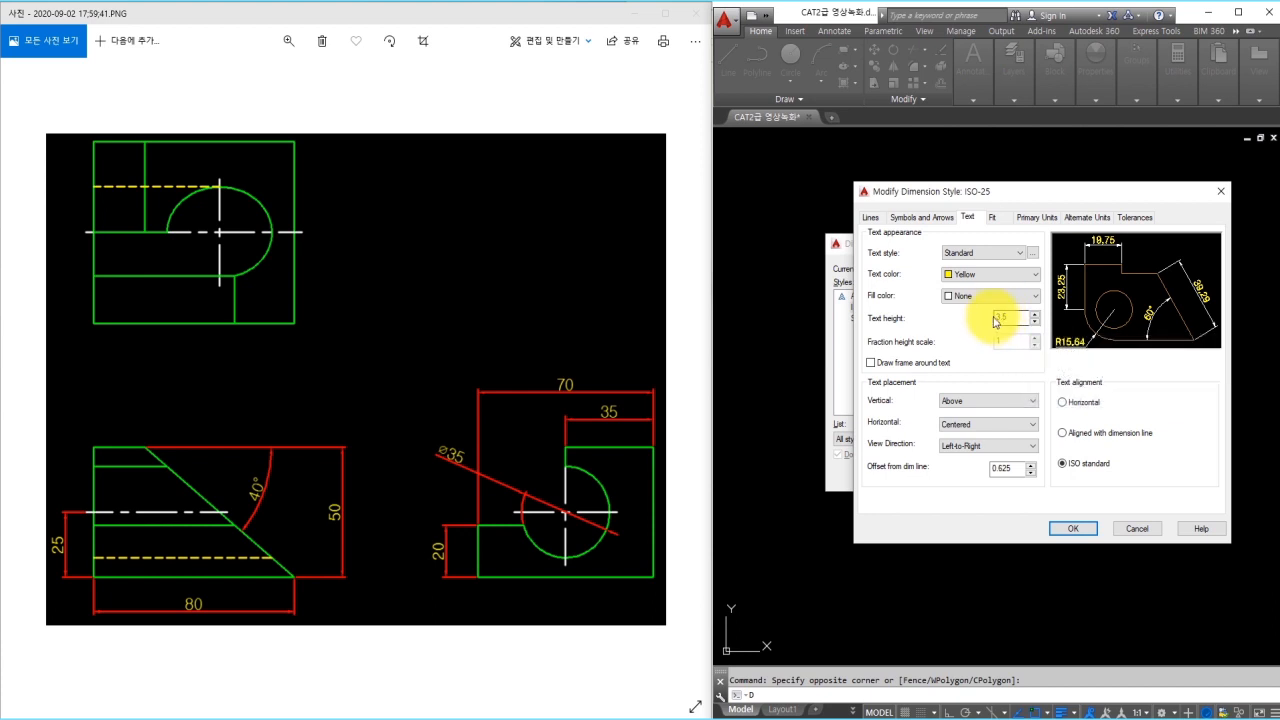
pyautogui.press('Escape')
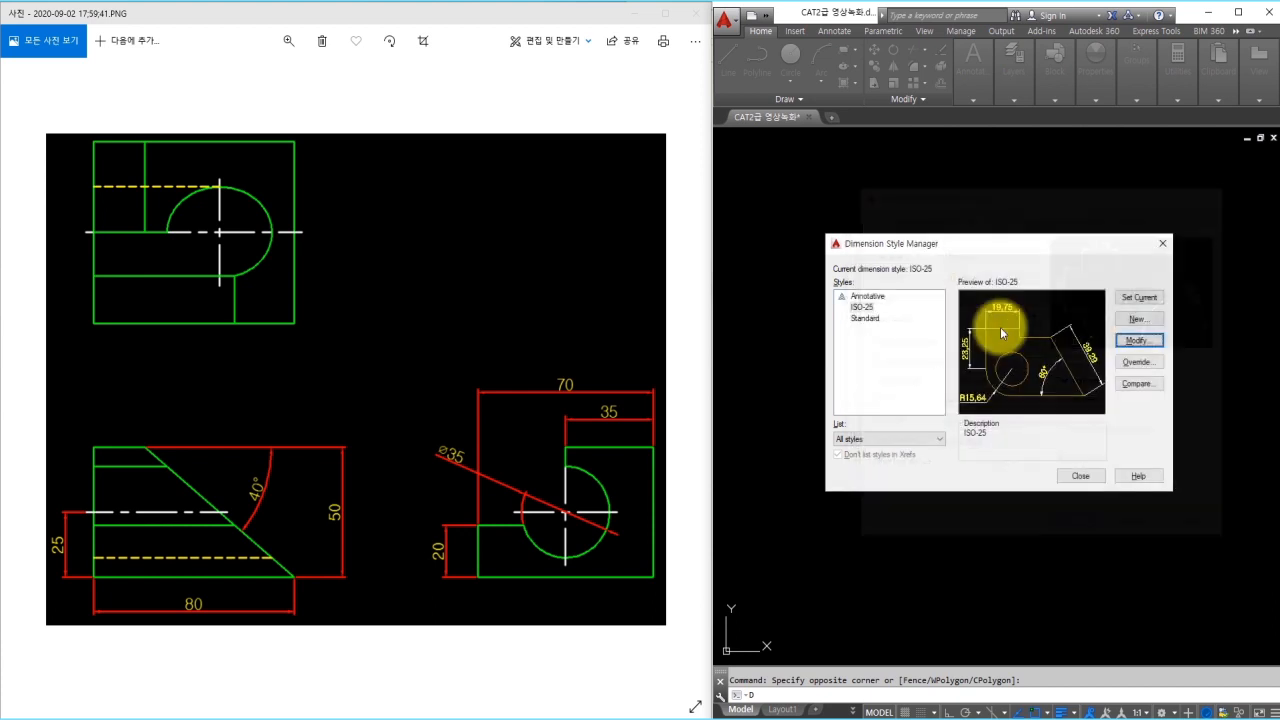
pyautogui.press('Escape')
pyautogui.click(988, 325)
pyautogui.click(935, 334)
# Check the font settings of the Standard text style
pyautogui.write('s')
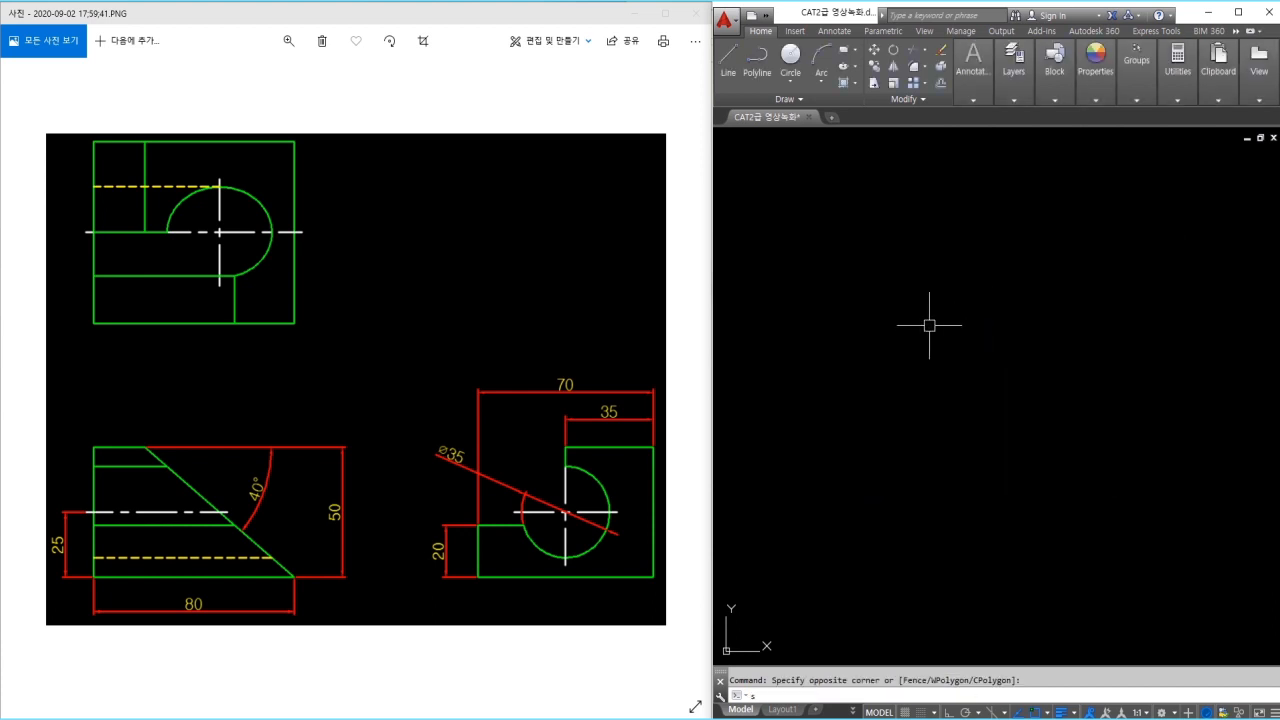
pyautogui.write('t')
pyautogui.press('Return')
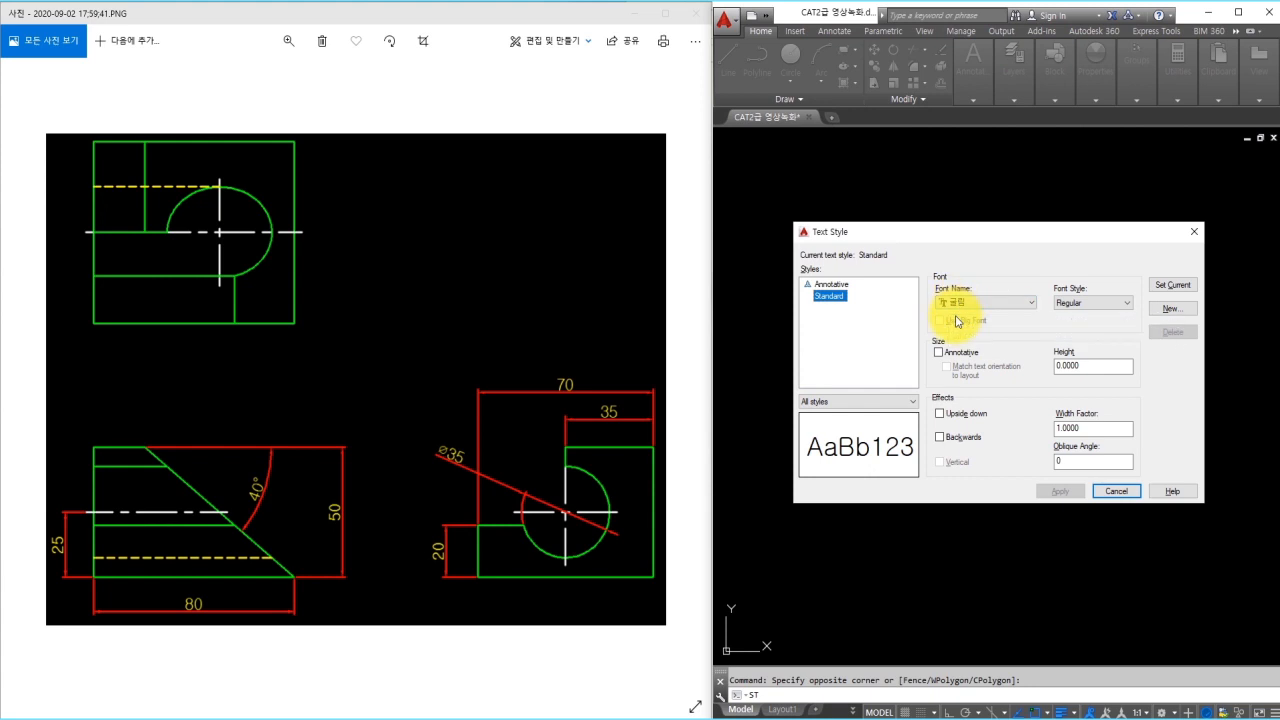
pyautogui.press('Escape')
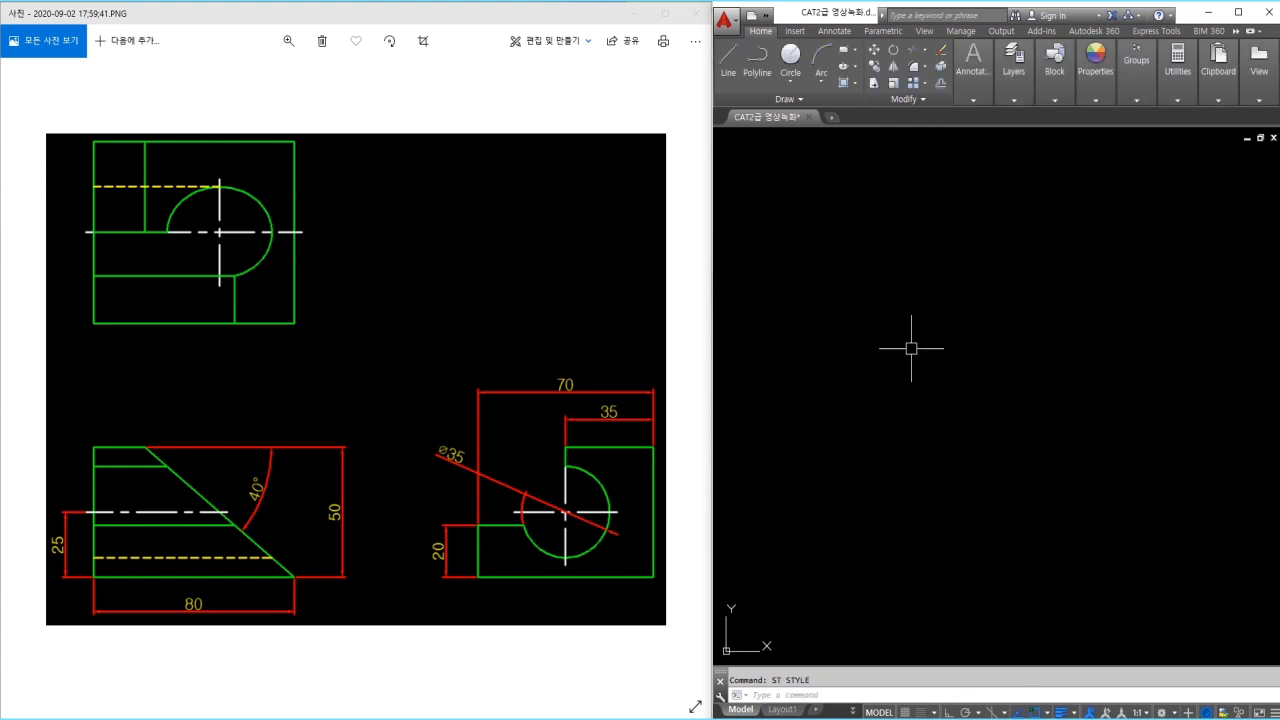
# Make the green outline layer 외형선 the current layer
pyautogui.click(1014, 100)
pyautogui.click(1100, 116)
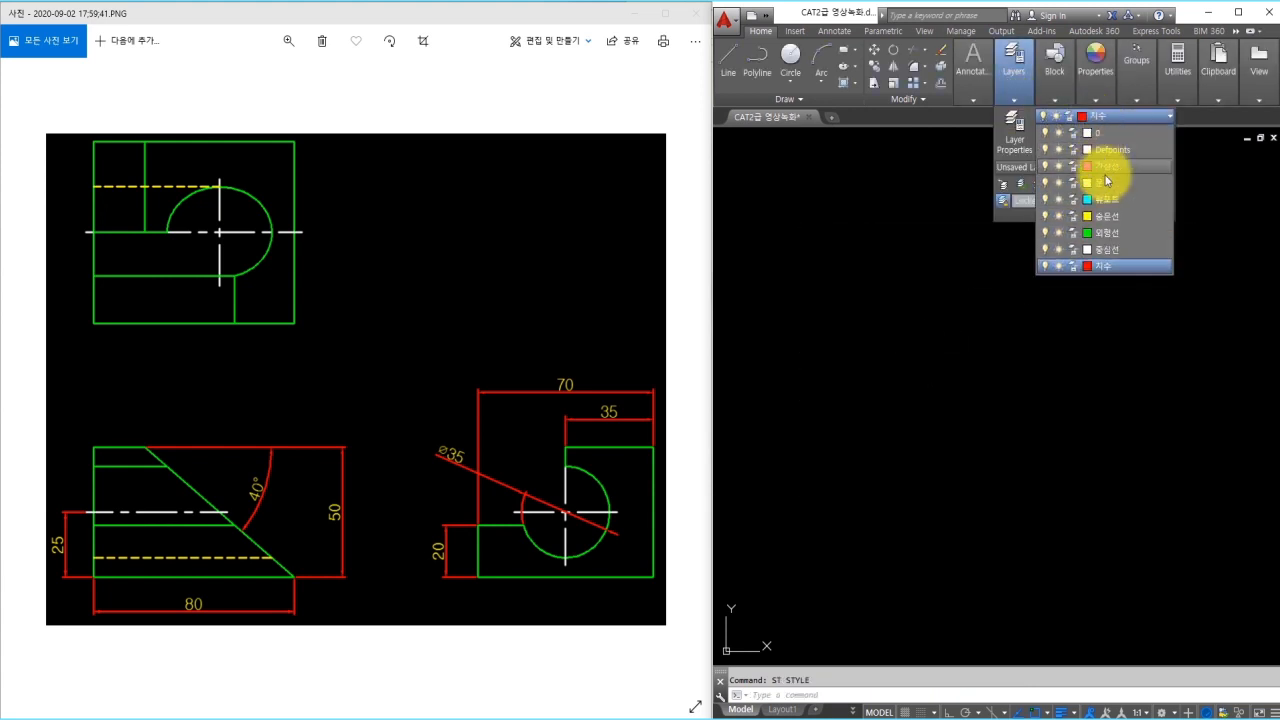
pyautogui.click(1108, 240)
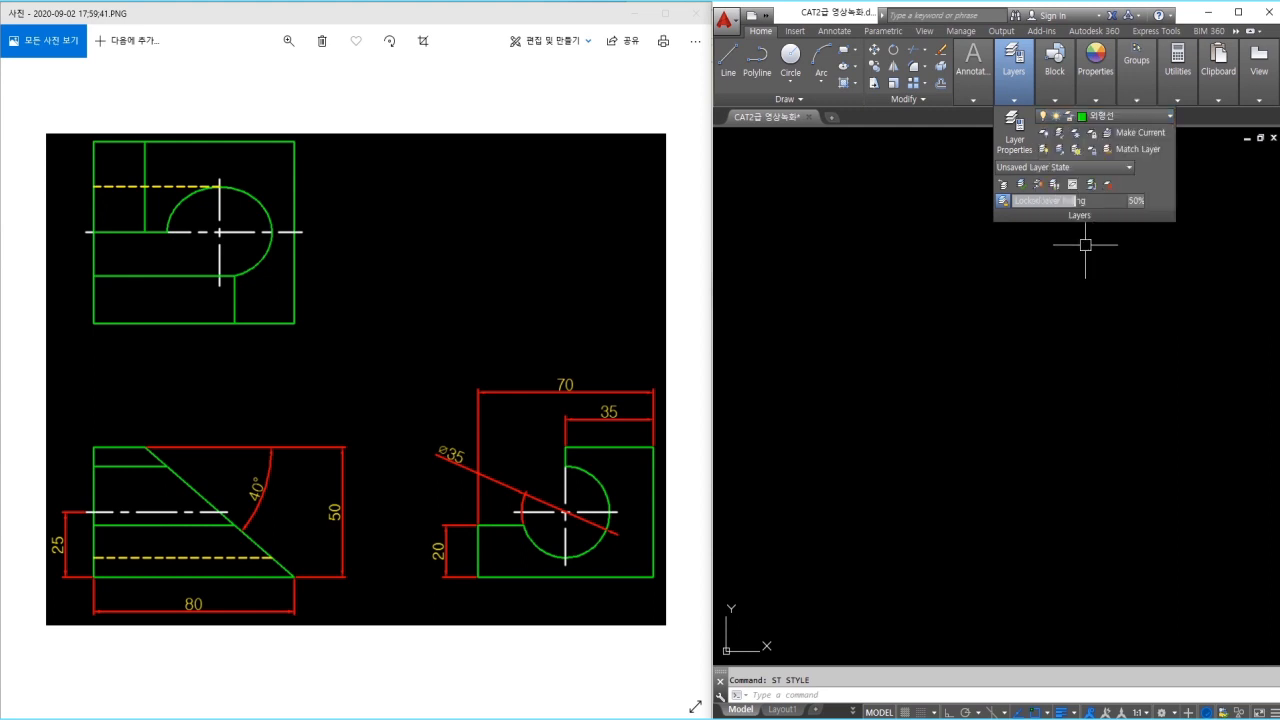
pyautogui.click(1005, 350)
pyautogui.press('Escape')
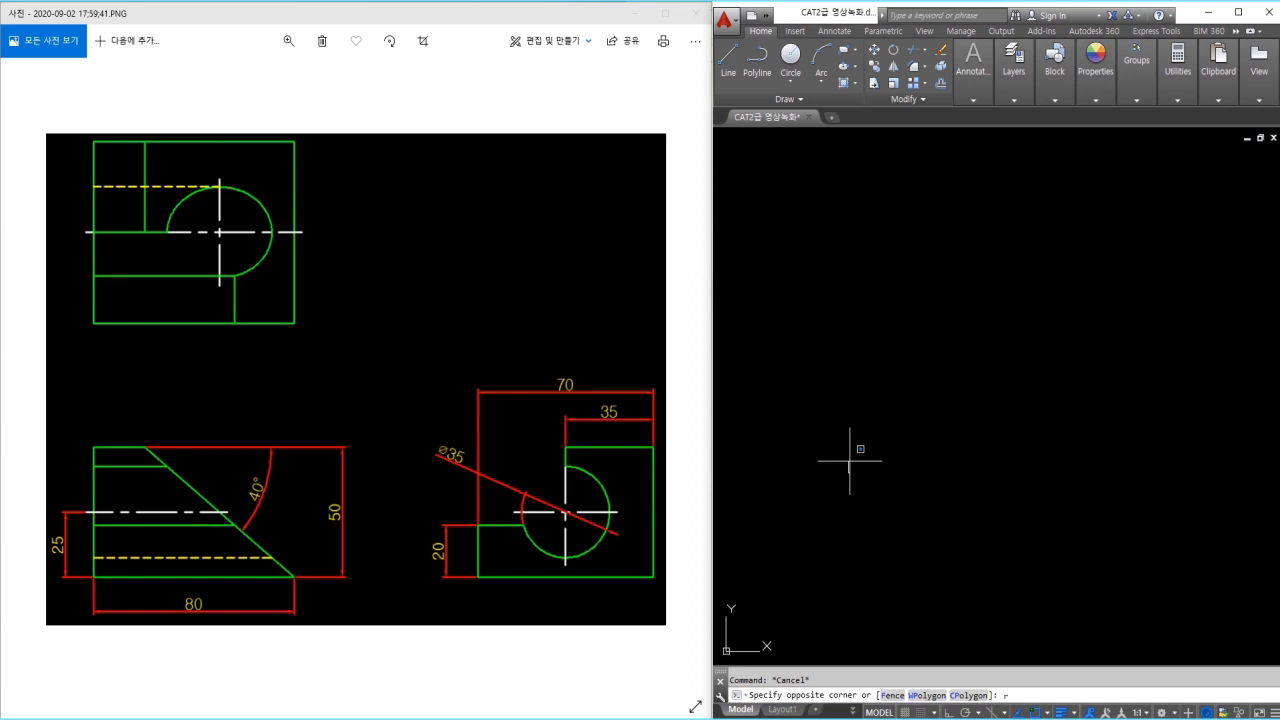
# Draw an 80 by 50 rectangle as the outline of the front view
pyautogui.write('rec')
pyautogui.press('Return')
pyautogui.click(840, 487)
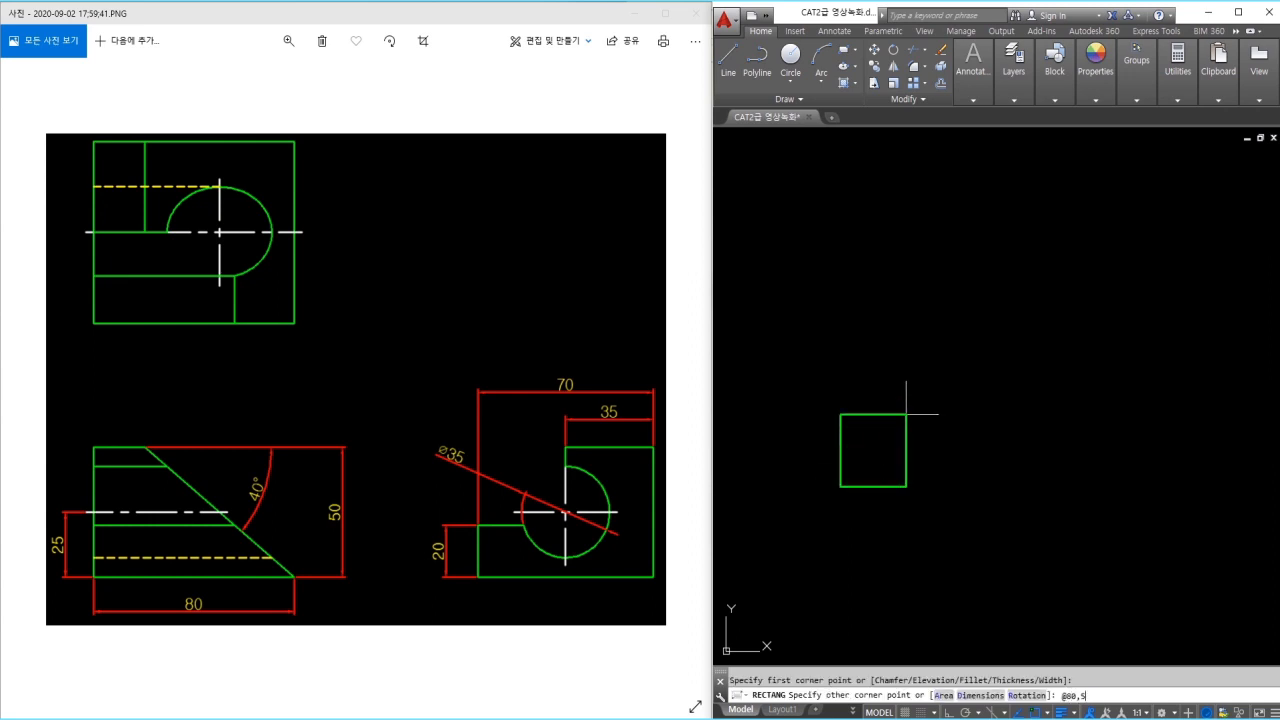
pyautogui.write('@80,50')
pyautogui.press('Return')
# With Ortho on, draw a horizontal construction line above the rectangle and continue it vertically down to the rectangle's right
pyautogui.scroll(3, 857, 450)
pyautogui.moveTo(840, 434); pyautogui.dragTo(869, 411, button='middle')
pyautogui.write('l')
pyautogui.press('Return')
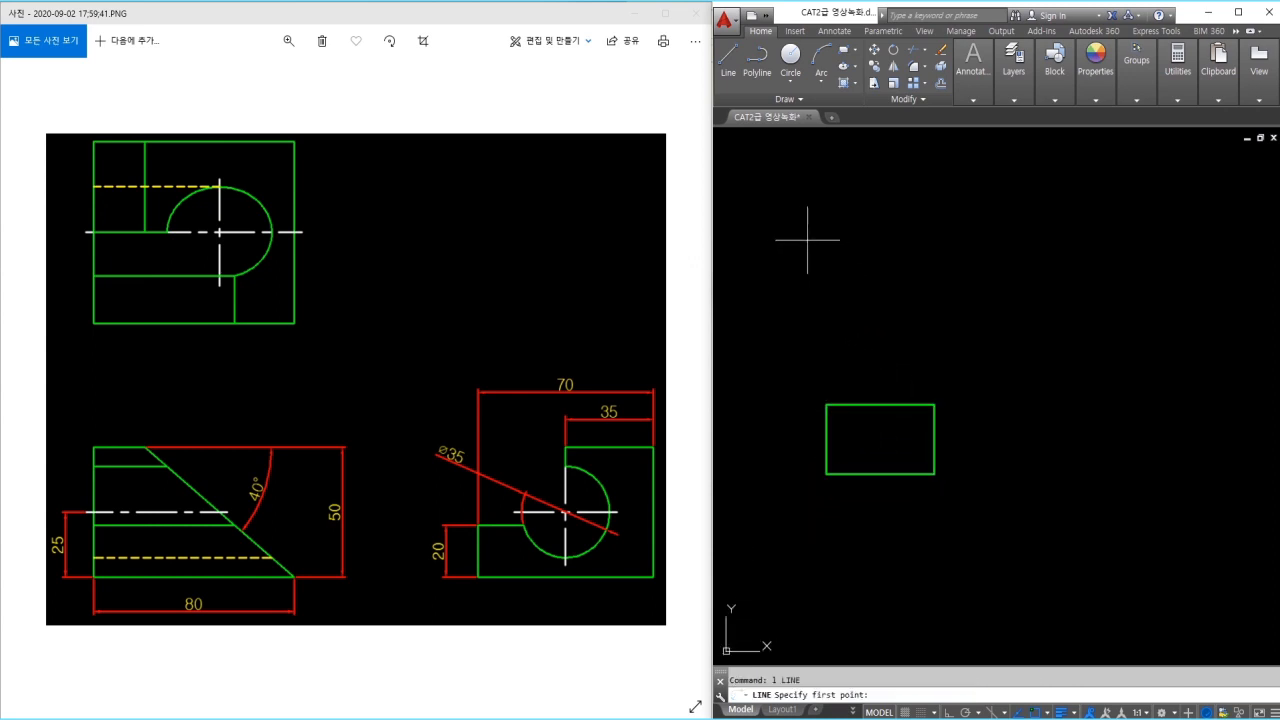
pyautogui.click(792, 251)
pyautogui.press('F8')
pyautogui.click(1057, 251)
pyautogui.click(1057, 507)
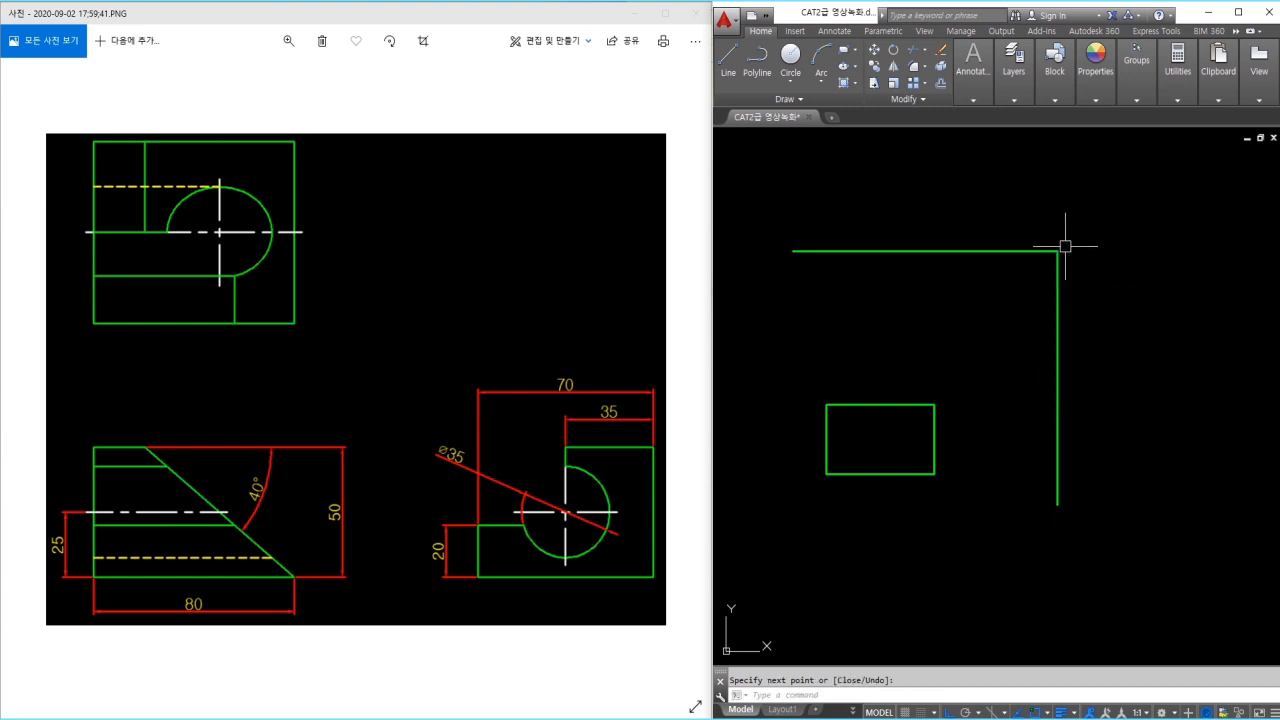
pyautogui.press('Return')
# Draw a 45° projection line up and outward from the corner where the two construction lines meet
pyautogui.press('Return')
pyautogui.click(1057, 251)
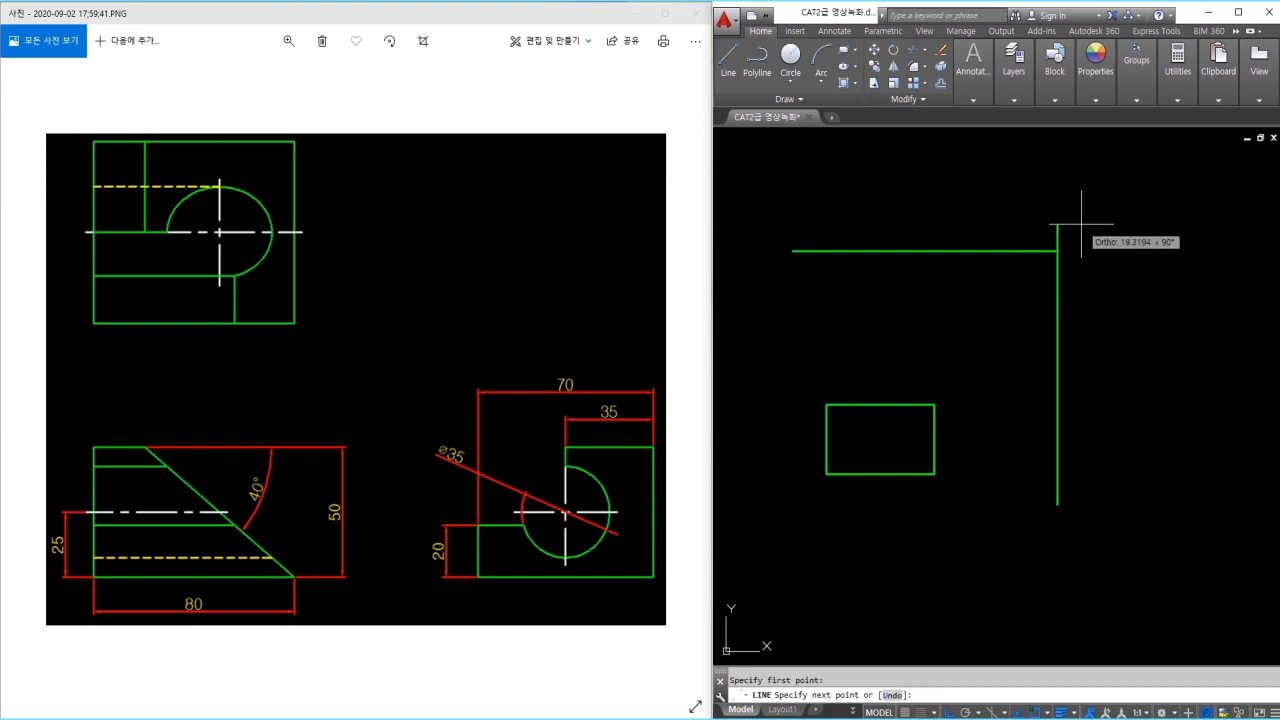
pyautogui.write('<45')
pyautogui.press('Return')
pyautogui.click(1165, 145)
pyautogui.press('Escape')
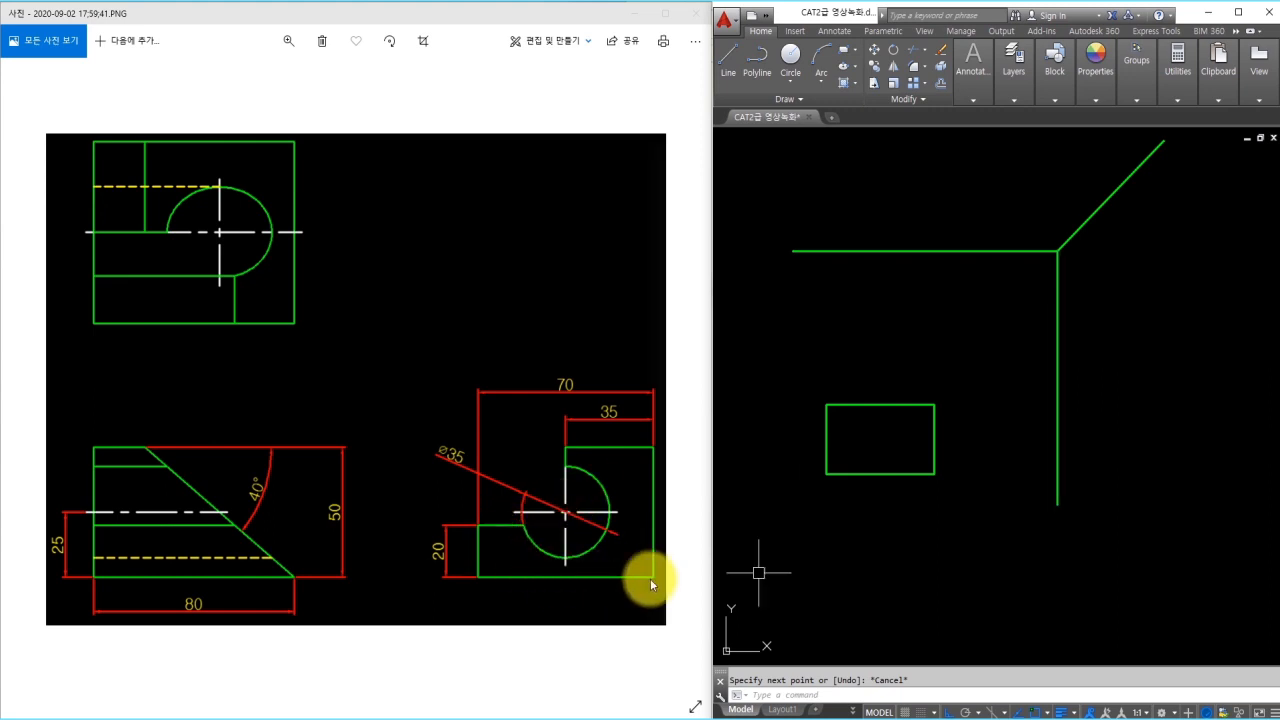
# Offset the vertical construction line 70 to the right to set the side view's width
pyautogui.write('o')
pyautogui.press('Return')
pyautogui.write('70')
pyautogui.press('Return')
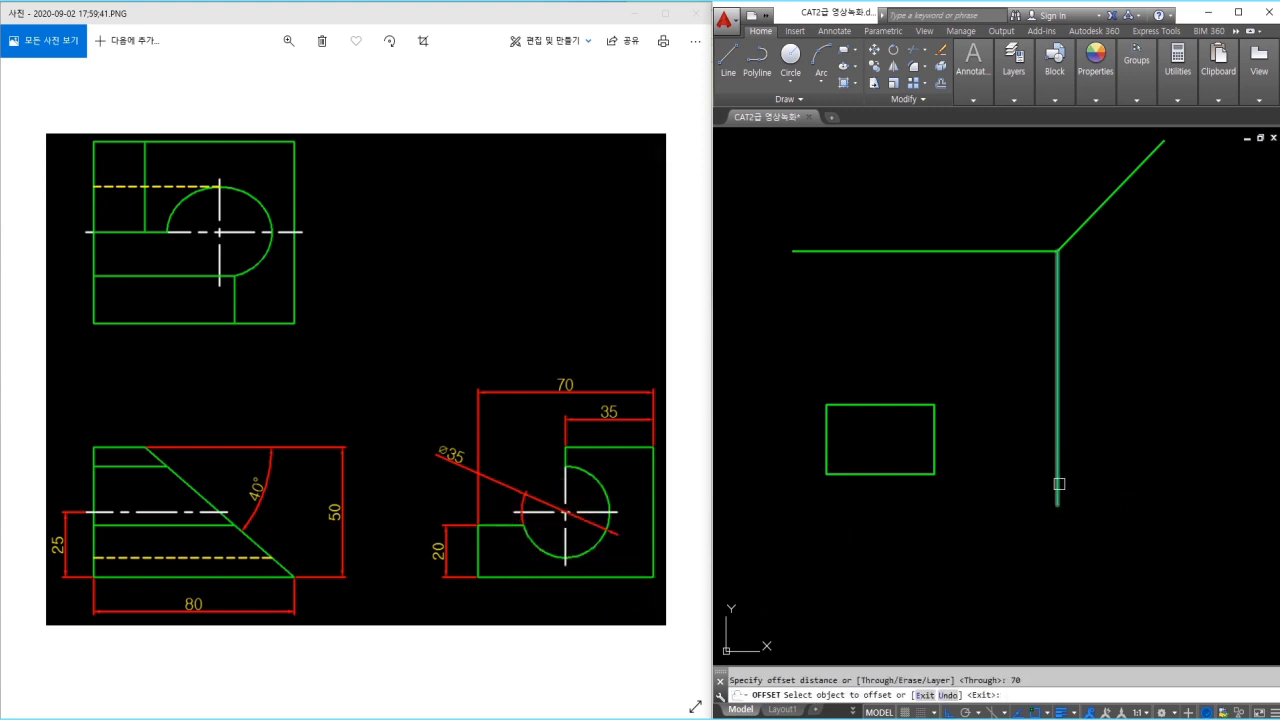
pyautogui.click(1056, 472)
pyautogui.click(1158, 461)
pyautogui.press('Escape')
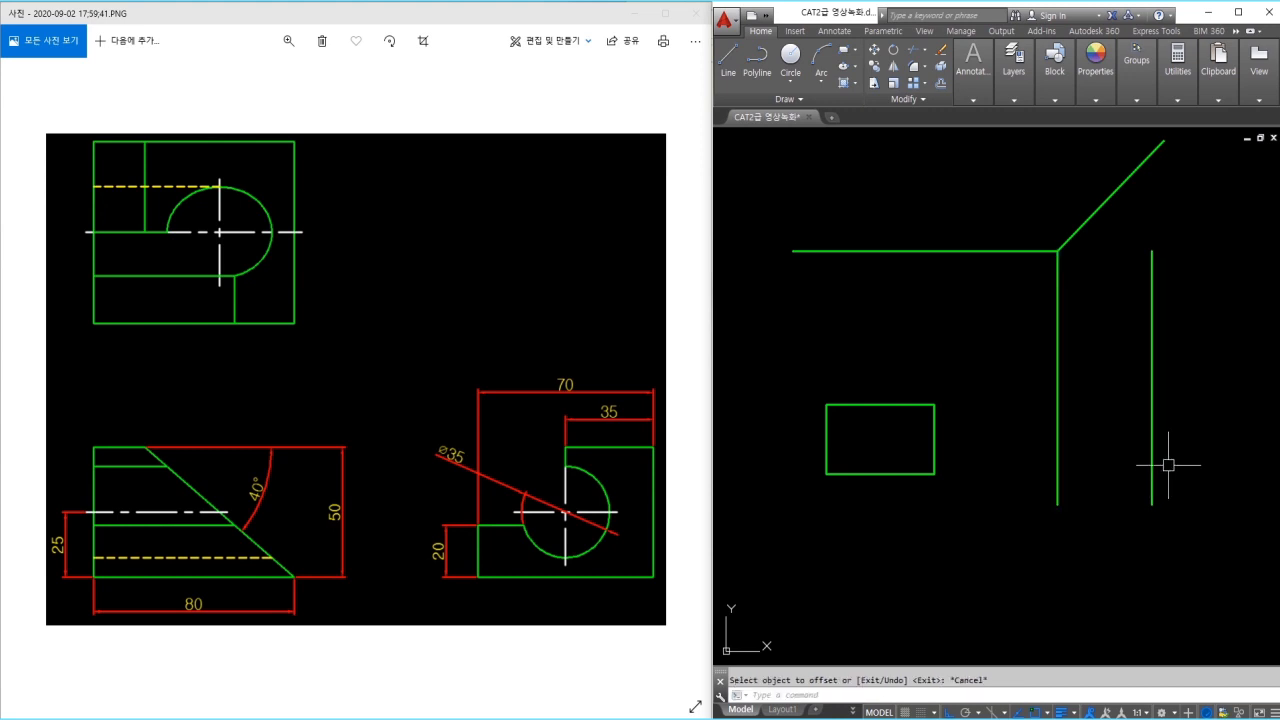
# Project the front view's lower and upper edges horizontally to the right, past both vertical construction lines
pyautogui.write('l')
pyautogui.press('Return')
pyautogui.click(934, 474)
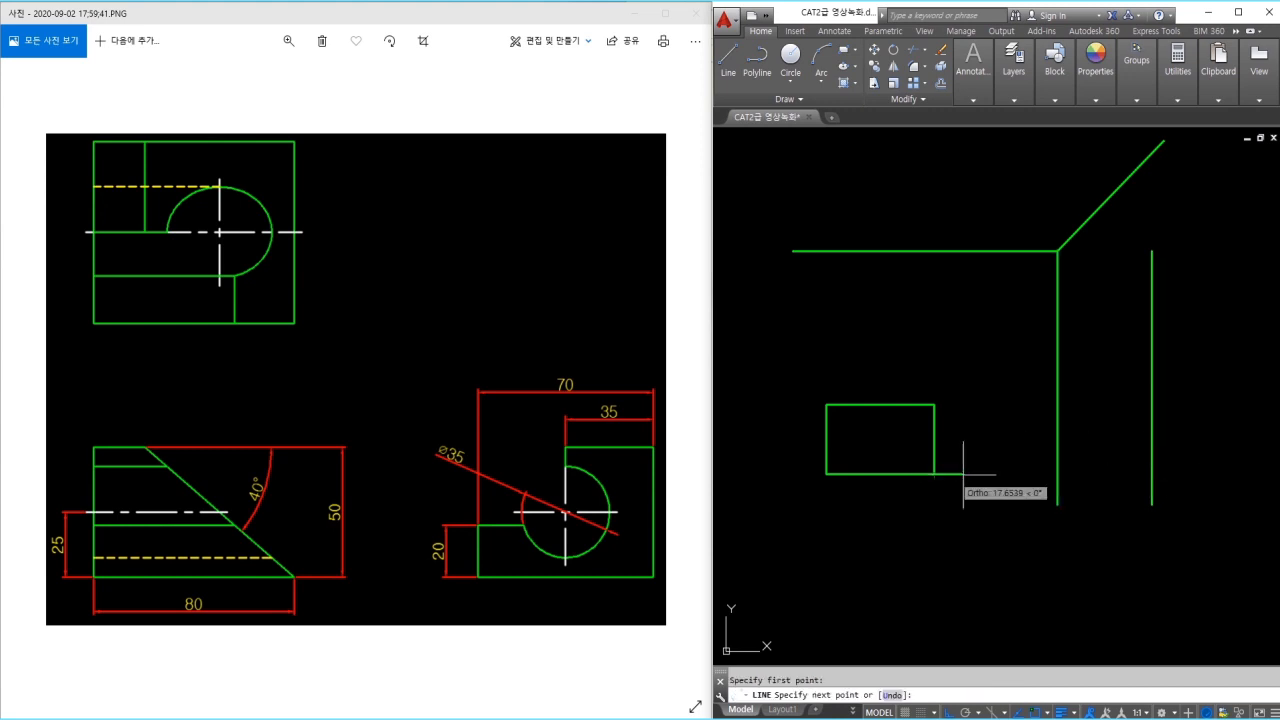
pyautogui.click(1212, 474)
pyautogui.press('Return')
pyautogui.press('Return')
pyautogui.click(934, 405)
pyautogui.click(1202, 405)
pyautogui.press('Escape')
# Trim the projection lines around the side view, leaving only its rectangular outline
pyautogui.write('tr')
pyautogui.press('Return')
pyautogui.click(1174, 378)
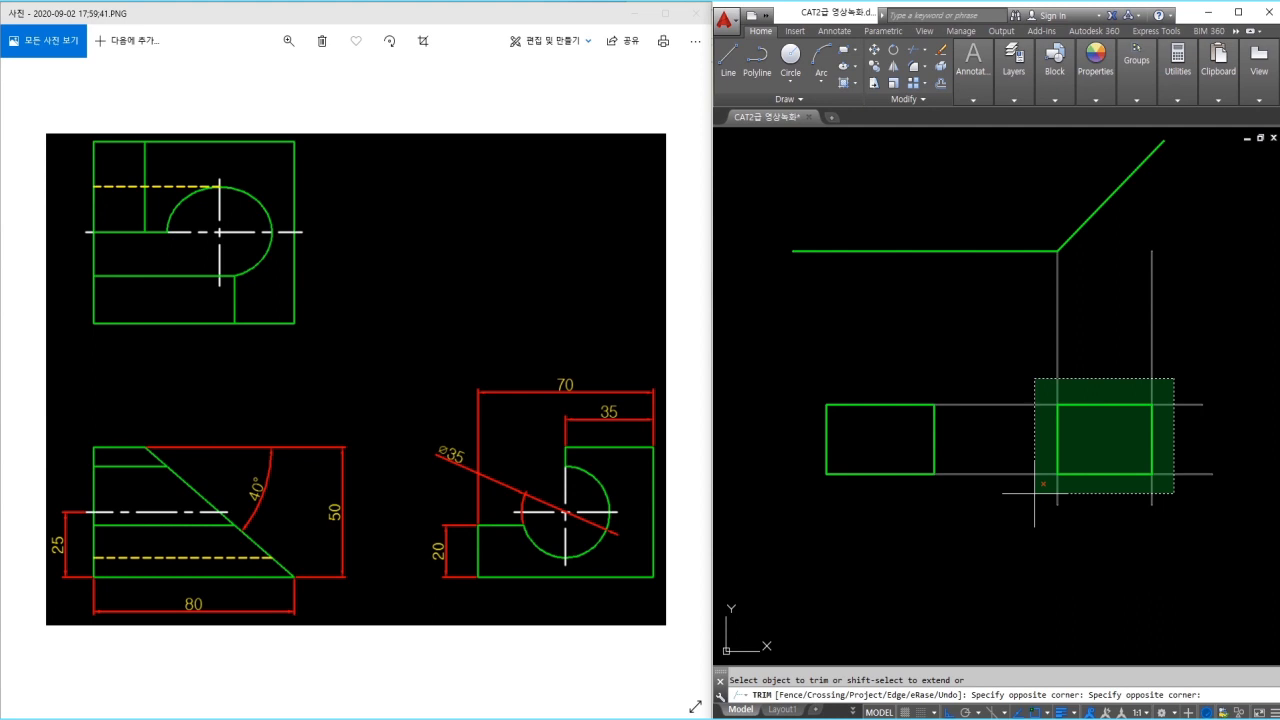
pyautogui.click(1034, 493)
pyautogui.press('Escape')
# Project the side view's right edge up past the 45° line, and draw a horizontal line leftward from their intersection above the front view
pyautogui.moveTo(1026, 371); pyautogui.dragTo(1056, 433, button='middle')
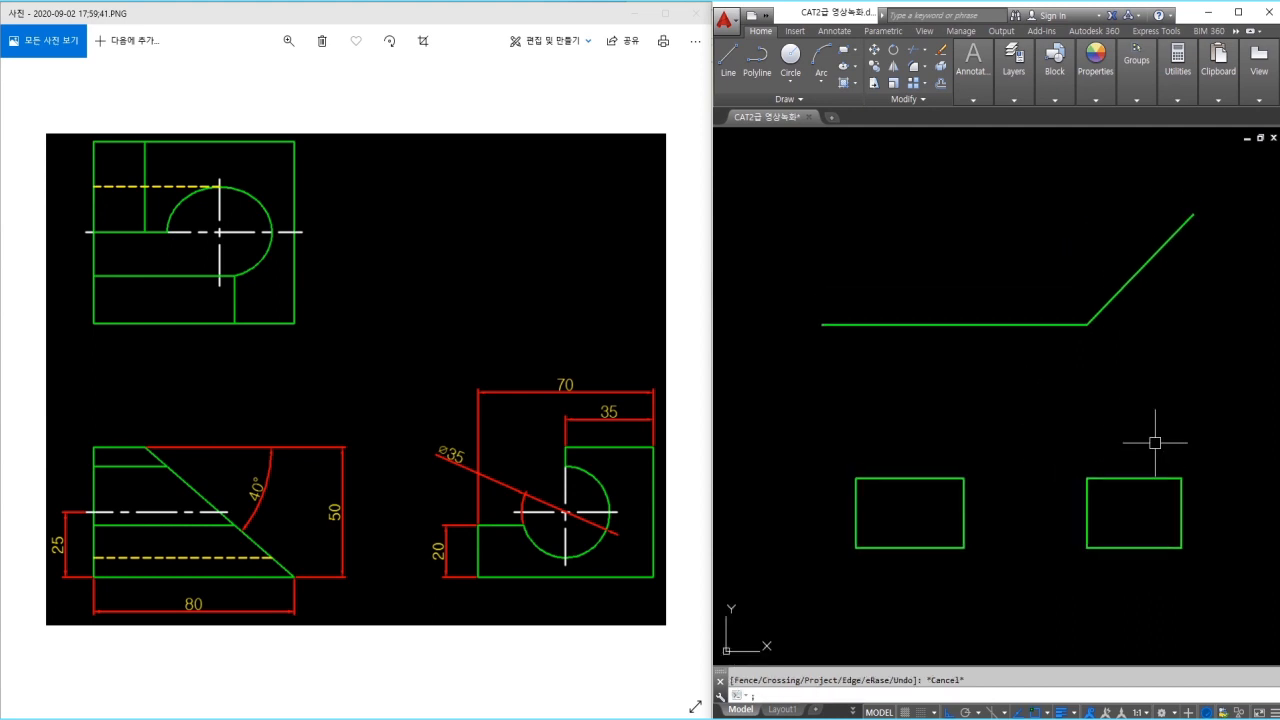
pyautogui.write('l')
pyautogui.press('Return')
pyautogui.click(1175, 472)
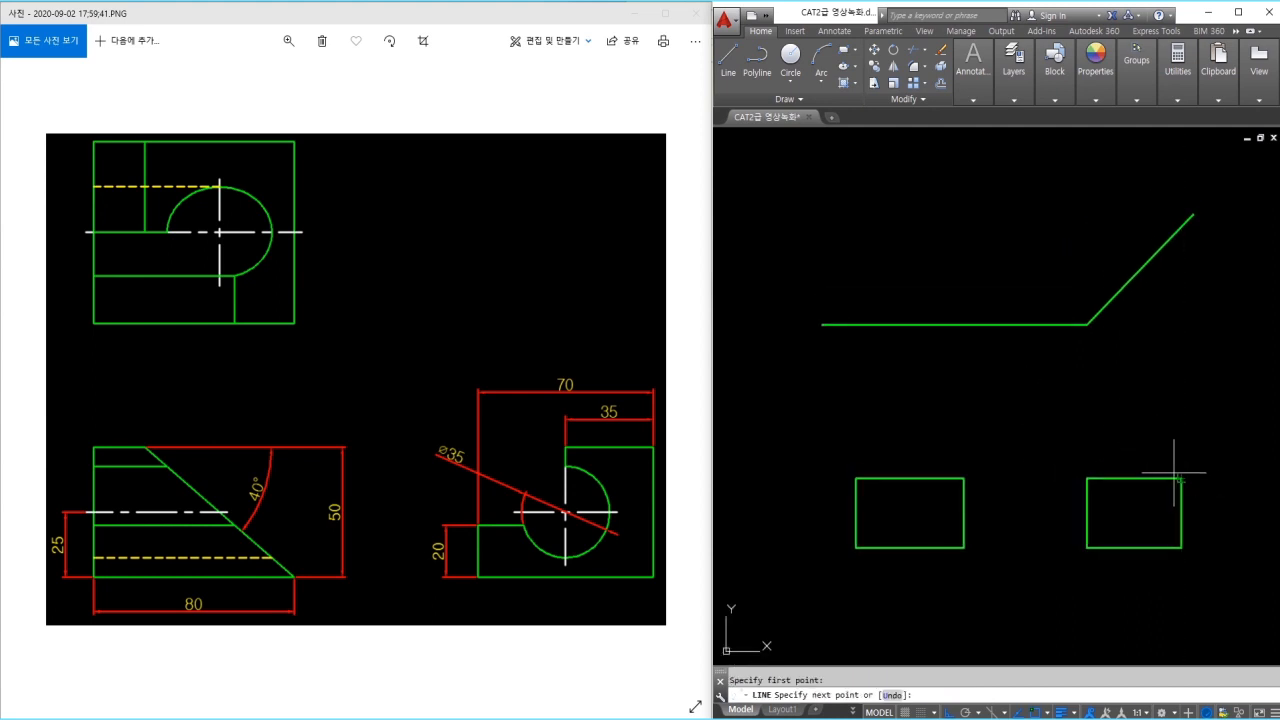
pyautogui.click(1175, 174)
pyautogui.press('Return')
pyautogui.press('Return')
pyautogui.click(1178, 226)
pyautogui.click(812, 230)
pyautogui.press('Return')
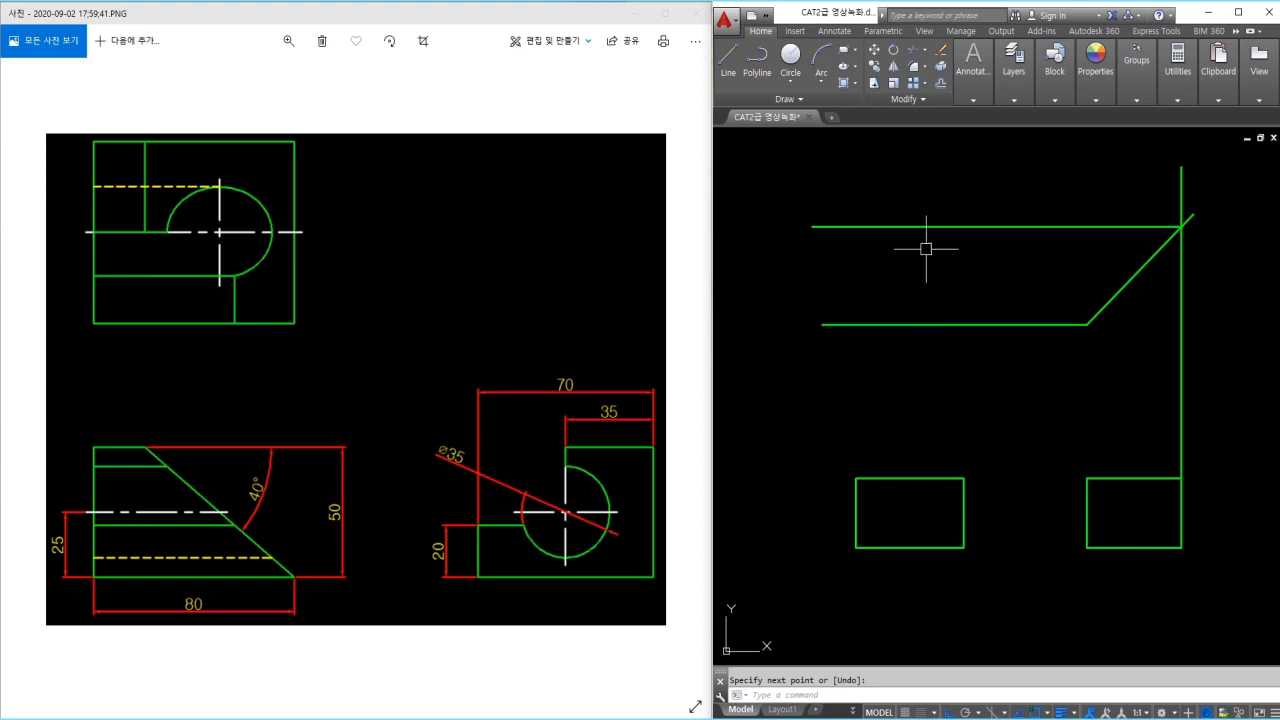
# Project the front view's left and right edges vertically up past the top view's two horizontal lines
pyautogui.write('l')
pyautogui.press('Return')
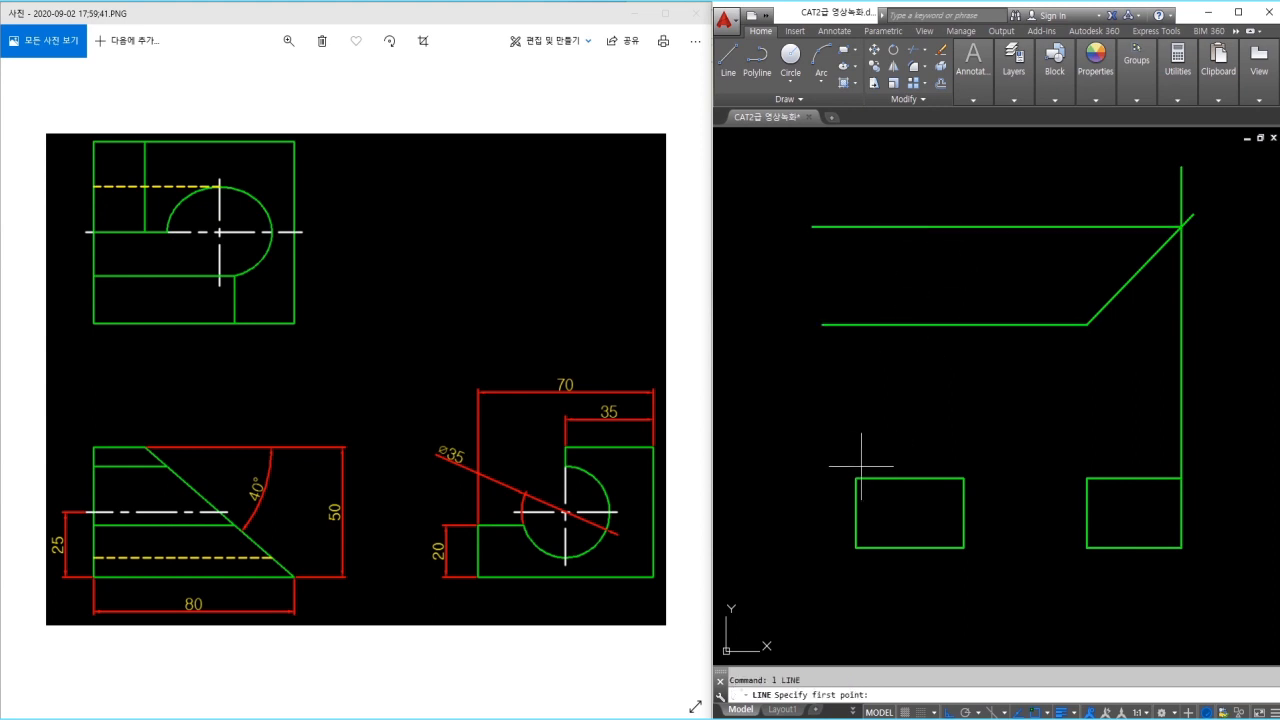
pyautogui.click(856, 478)
pyautogui.click(856, 202)
pyautogui.press('Return')
pyautogui.press('Return')
pyautogui.click(963, 478)
pyautogui.click(963, 198)
pyautogui.press('Return')
# Trim the projection lines around the top view, leaving only its rectangular outline
pyautogui.write('tr')
pyautogui.press('Return')
pyautogui.press('Return')
pyautogui.click(987, 218)
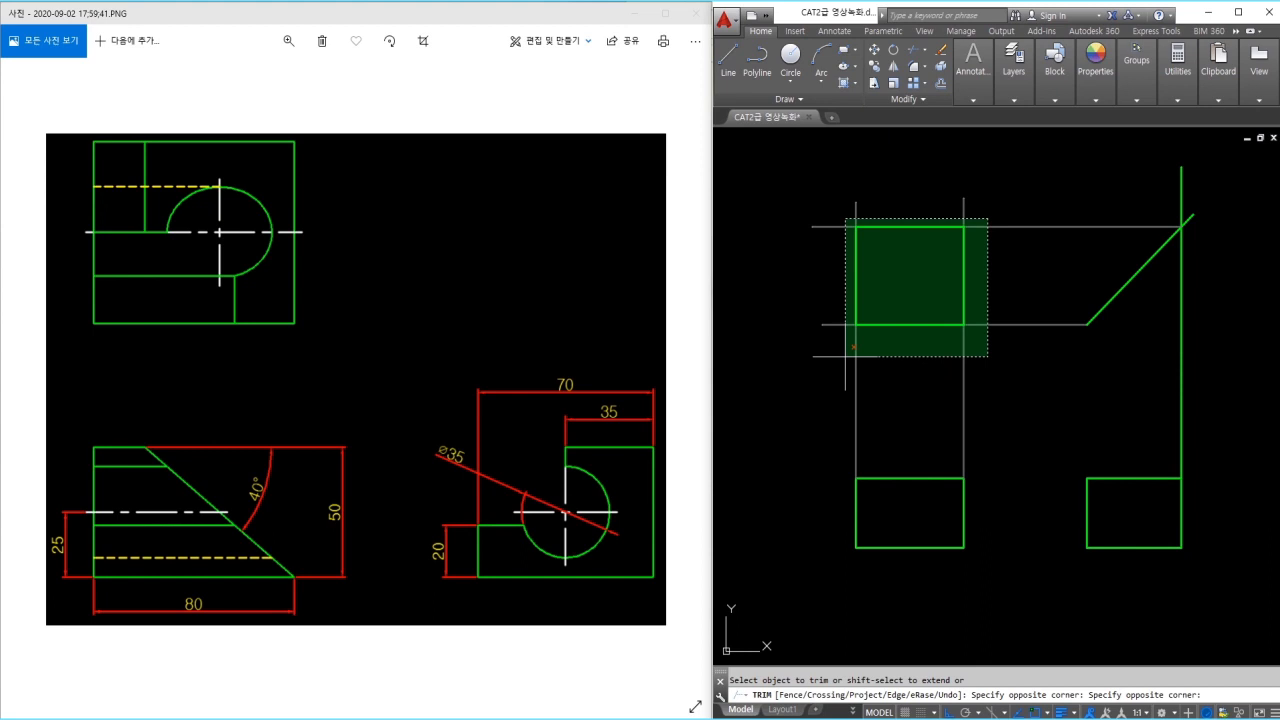
pyautogui.click(850, 358)
pyautogui.press('Escape')
# Erase the leftover vertical projection line above the side view
pyautogui.click(1194, 423)
pyautogui.click(1143, 423)
pyautogui.write('e')
pyautogui.press('Return')
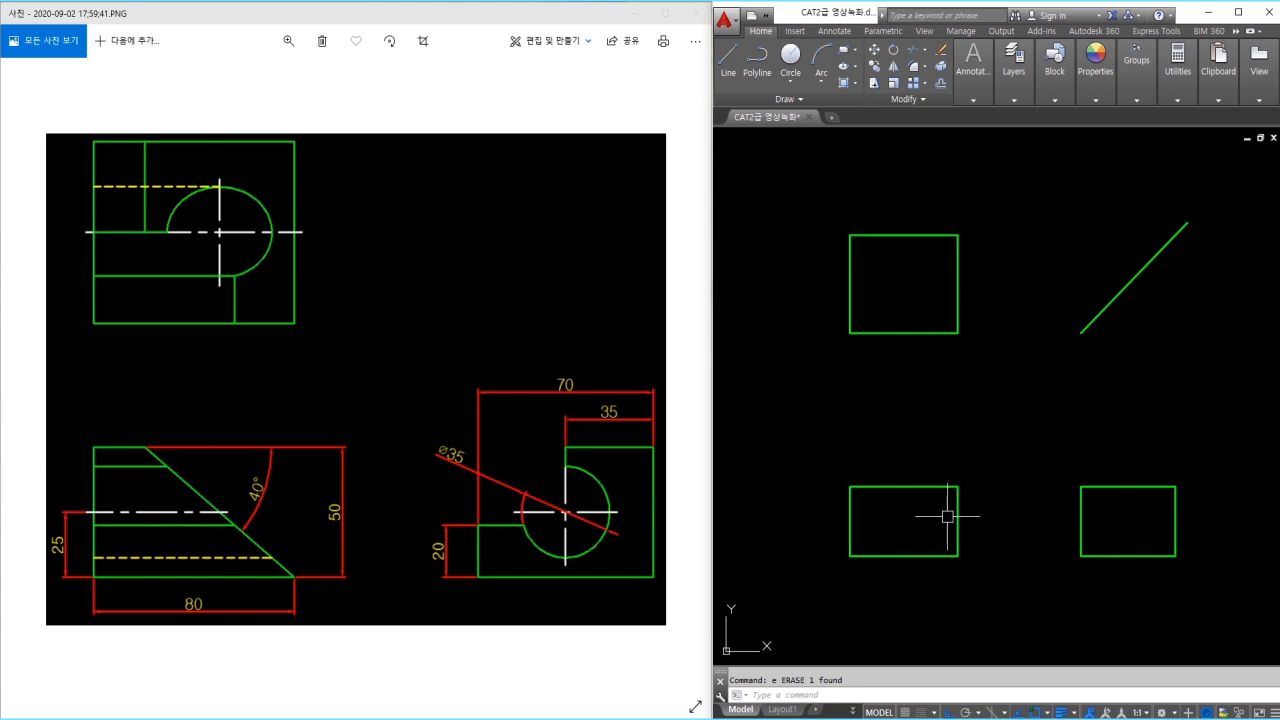
# Make the red dimension layer 치수 the current layer
pyautogui.scroll(4, 894, 555)
pyautogui.moveTo(894, 557); pyautogui.dragTo(915, 510, button='middle')
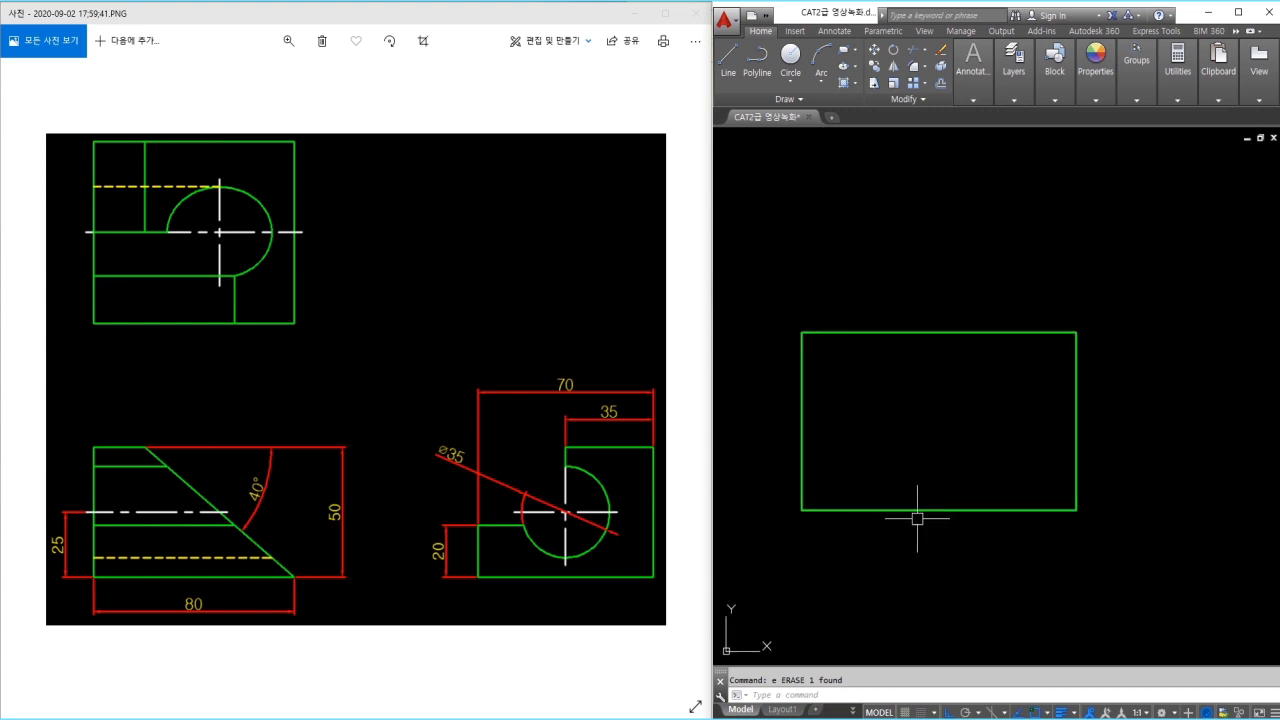
pyautogui.click(282, 244)
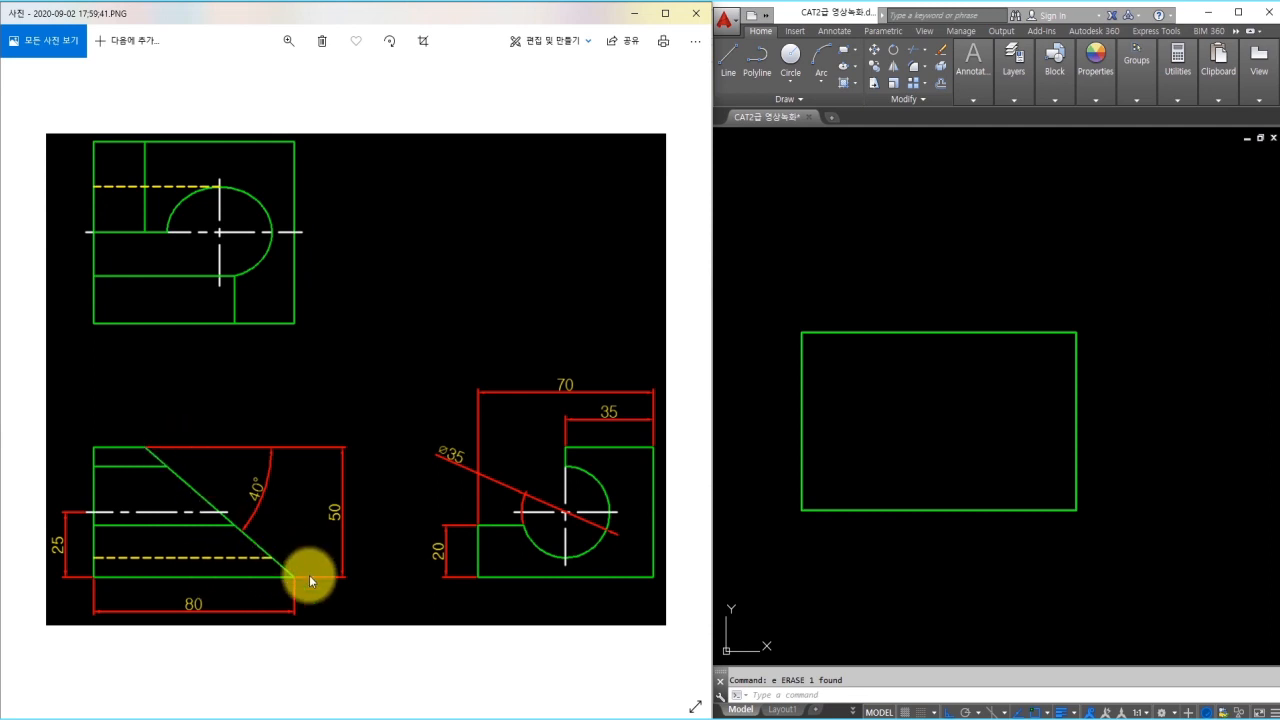
pyautogui.click(943, 532)
pyautogui.press('Escape')
pyautogui.click(1012, 102)
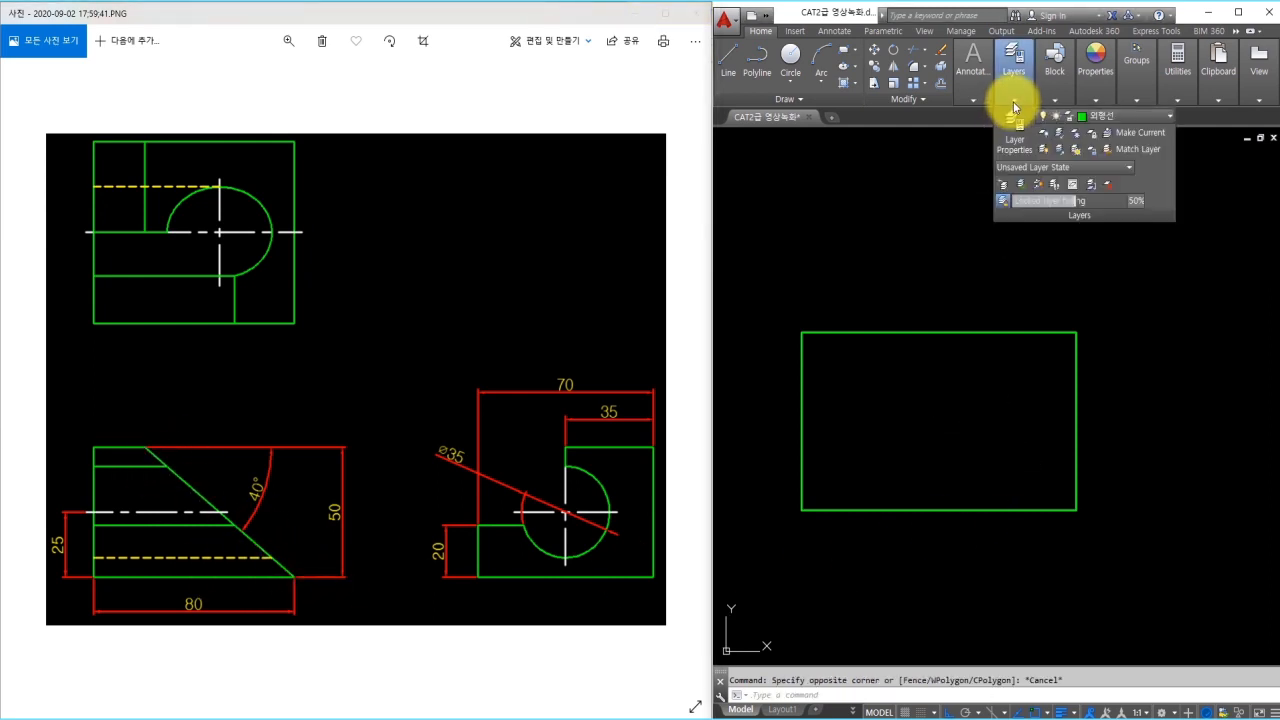
pyautogui.click(1104, 117)
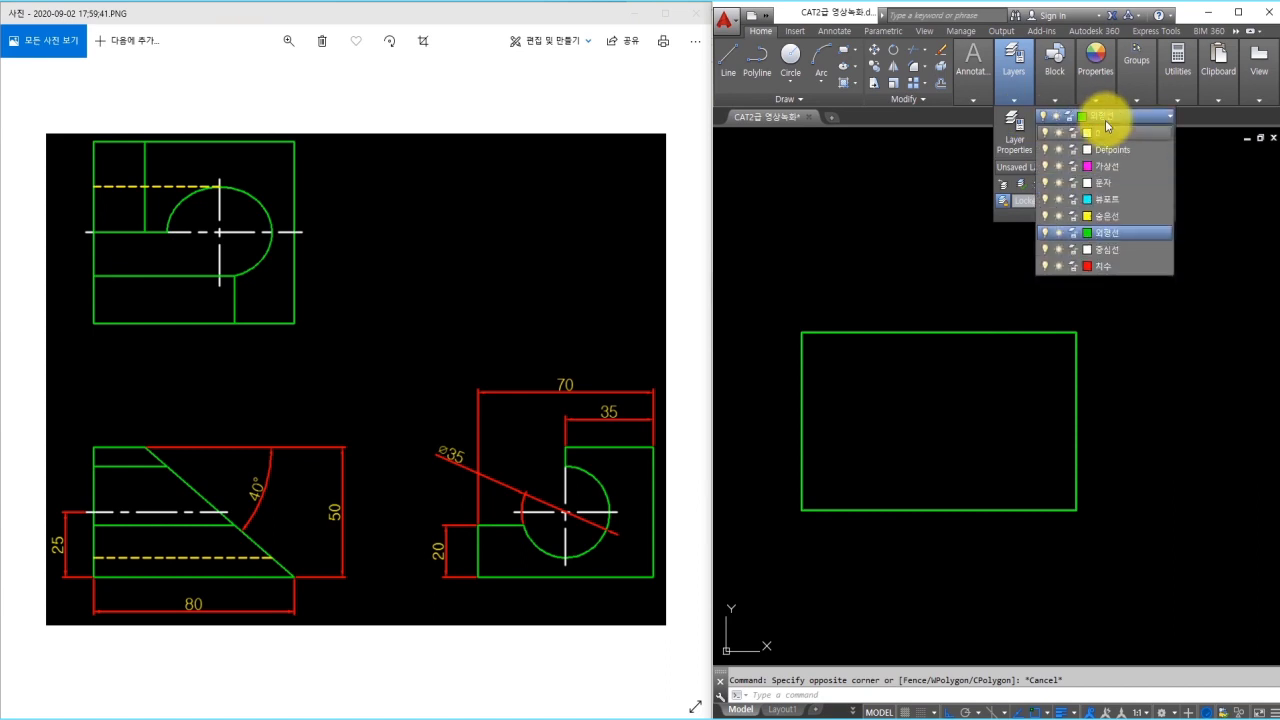
pyautogui.click(1098, 264)
pyautogui.click(1006, 457)
pyautogui.click(985, 458)
# Draw a line locked to -40° from the front view's lower right corner up past its top edge
pyautogui.write('l')
pyautogui.press('Return')
pyautogui.click(1075, 511)
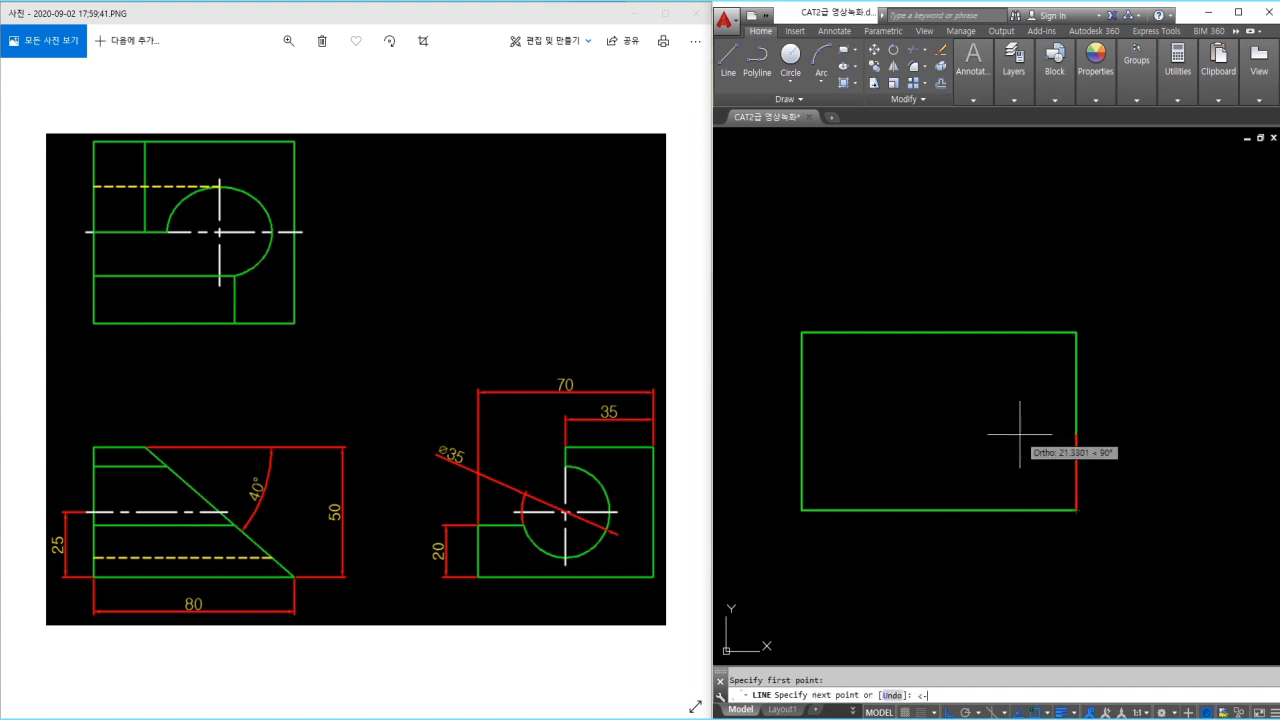
pyautogui.write('<-40')
pyautogui.press('Return')
pyautogui.click(822, 262)
pyautogui.press('Return')
# Trim the sloped line's overrun and the front view's corner outside the slope
pyautogui.write('tr')
pyautogui.press('Return')
pyautogui.press('Return')
pyautogui.click(897, 306)
pyautogui.click(829, 320)
pyautogui.click(1127, 317)
pyautogui.click(1031, 361)
pyautogui.press('Escape')
# Match the sloped line's properties to the front view's green outline
pyautogui.write('ma')
pyautogui.press('Return')
pyautogui.click(826, 332)
pyautogui.click(916, 370)
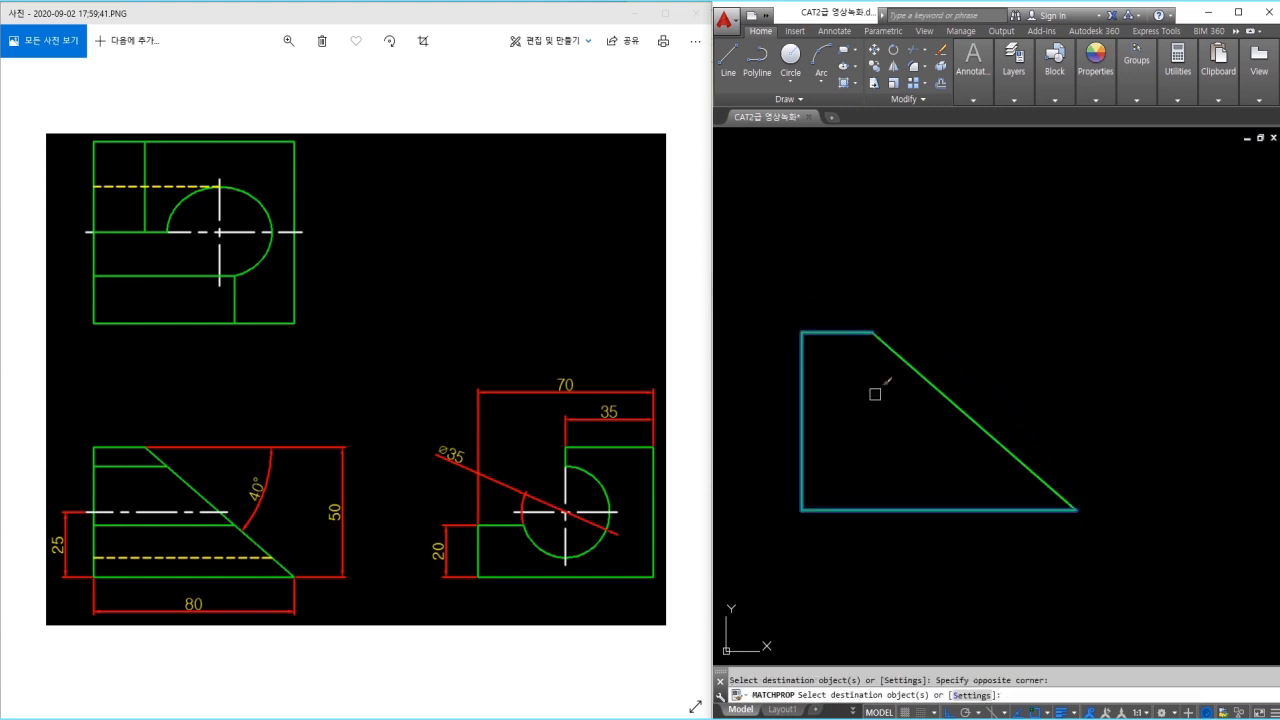
pyautogui.press('Escape')
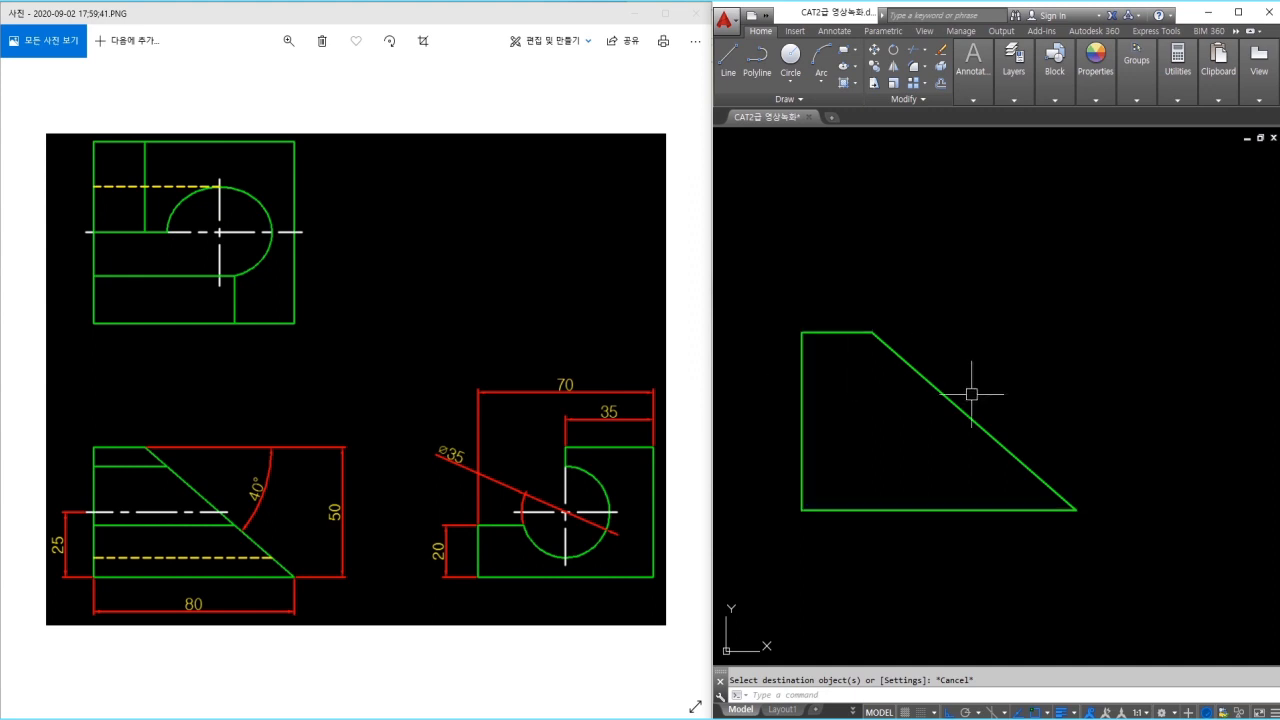
# Check the angle between the front view's sloped line and top edge with a trial angular dimension
pyautogui.write('dran')
pyautogui.press('Return')
pyautogui.click(900, 357)
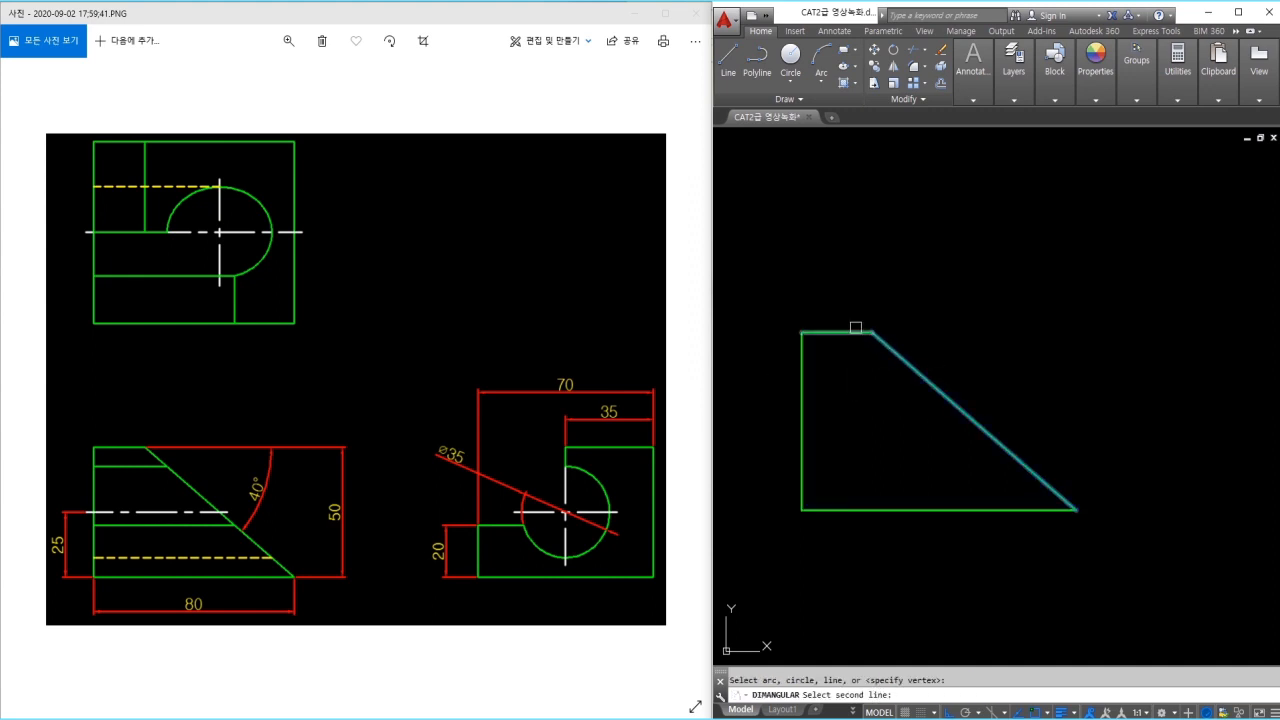
pyautogui.click(851, 332)
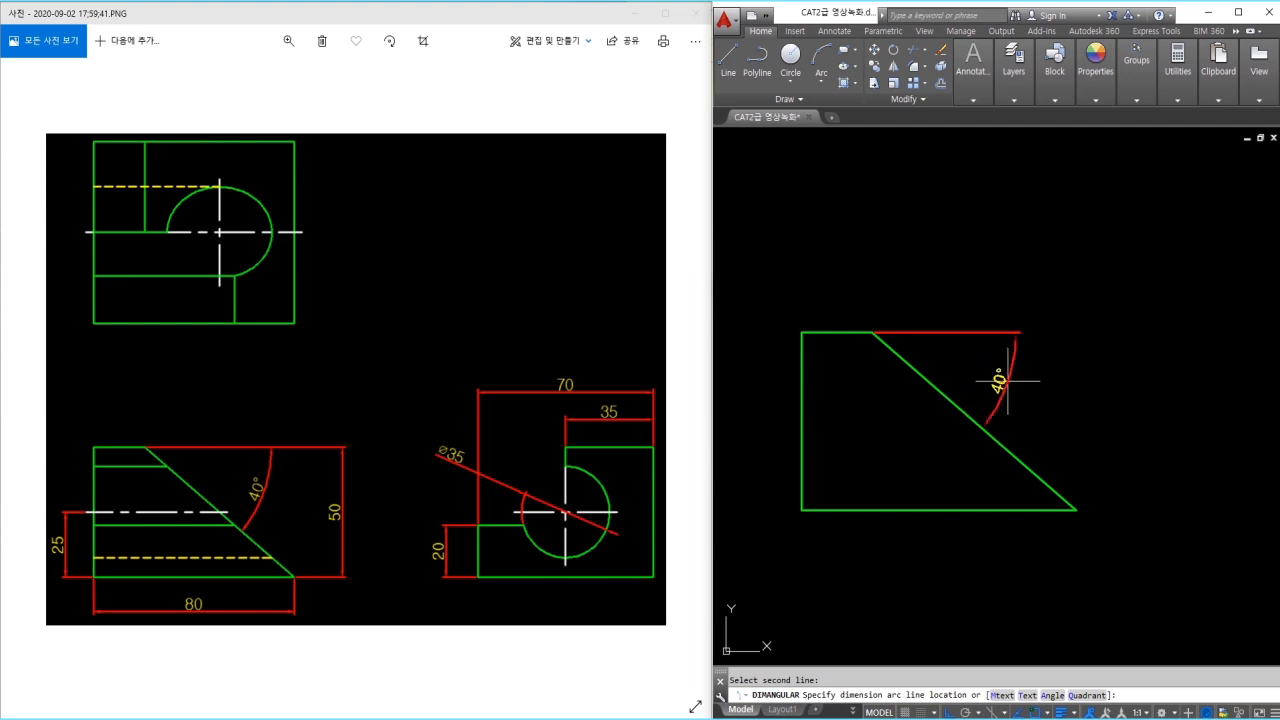
pyautogui.press('Escape')
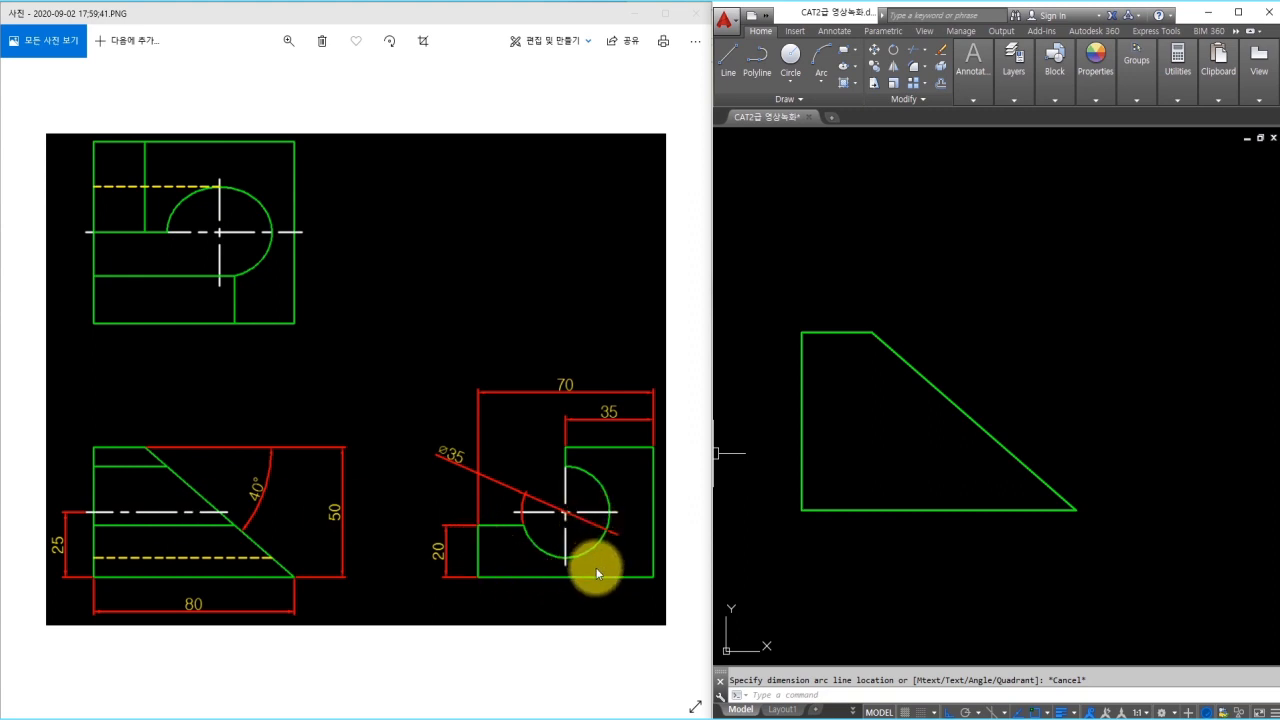
# Offset the side view rectangle's bottom edge 25 upward as the circle's centre line
pyautogui.moveTo(1194, 474); pyautogui.dragTo(784, 488, button='middle')
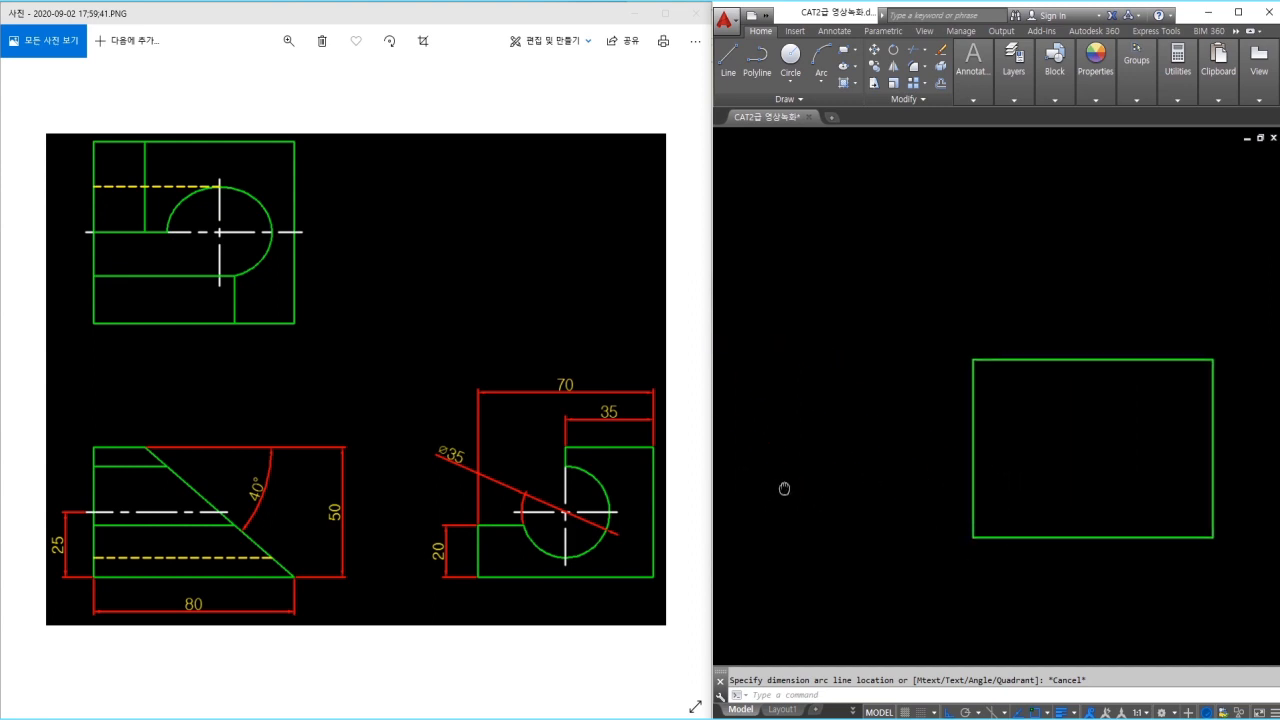
pyautogui.moveTo(1085, 494); pyautogui.dragTo(1007, 463, button='middle')
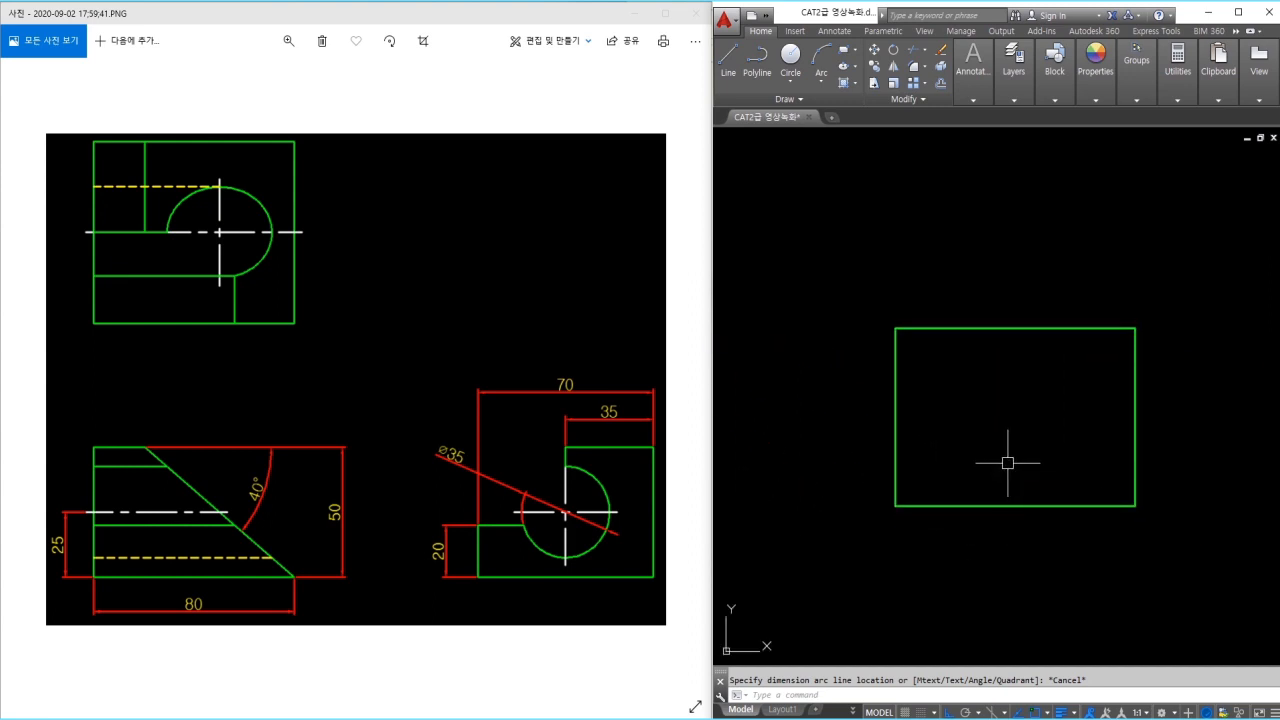
pyautogui.write('o')
pyautogui.press('space')
pyautogui.press('space')
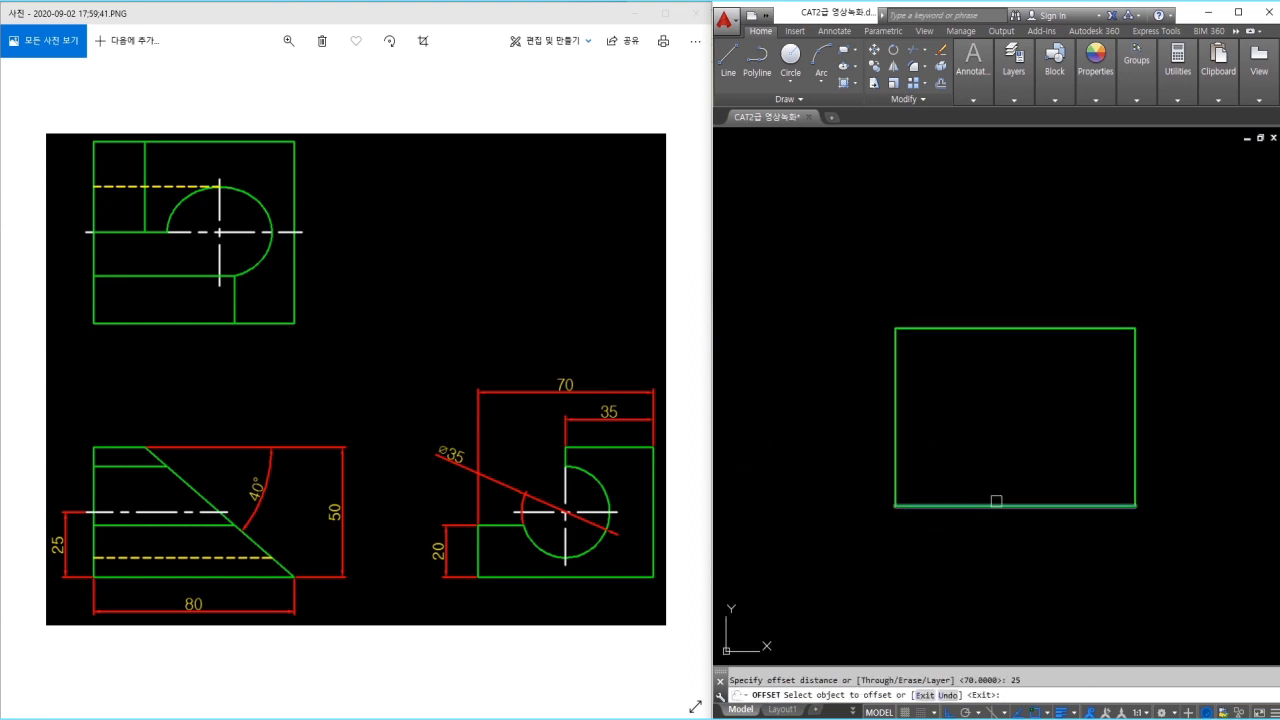
pyautogui.click(1008, 505)
pyautogui.press('Escape')
# Draw a 35 diameter circle centred on the midpoint of the side view's horizontal centre line
pyautogui.write('c')
pyautogui.press('space')
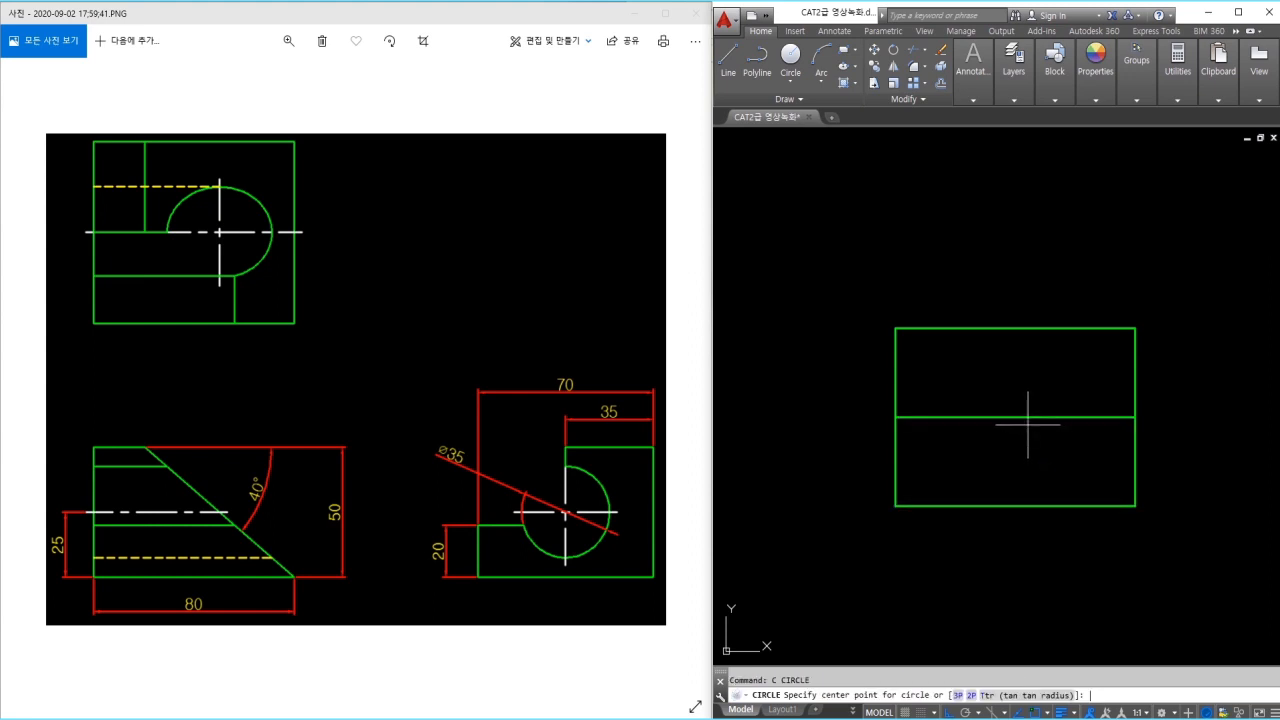
pyautogui.click(1015, 417)
pyautogui.write('d')
pyautogui.press('space')
pyautogui.write('35')
pyautogui.press('space')
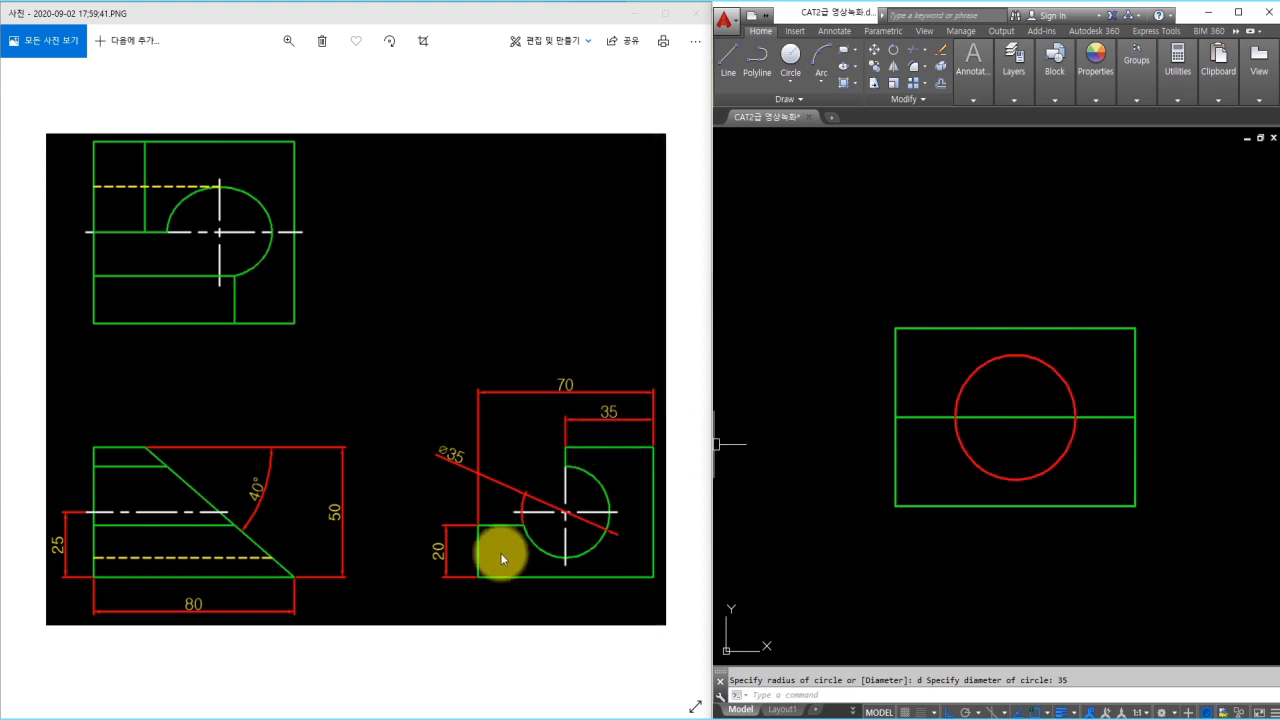
# Offset the side view's bottom edge 20 upward and its right edge 35 inward
pyautogui.write('o')
pyautogui.press('Return')
pyautogui.write('20')
pyautogui.press('Return')
pyautogui.click(995, 506)
pyautogui.click(979, 472)
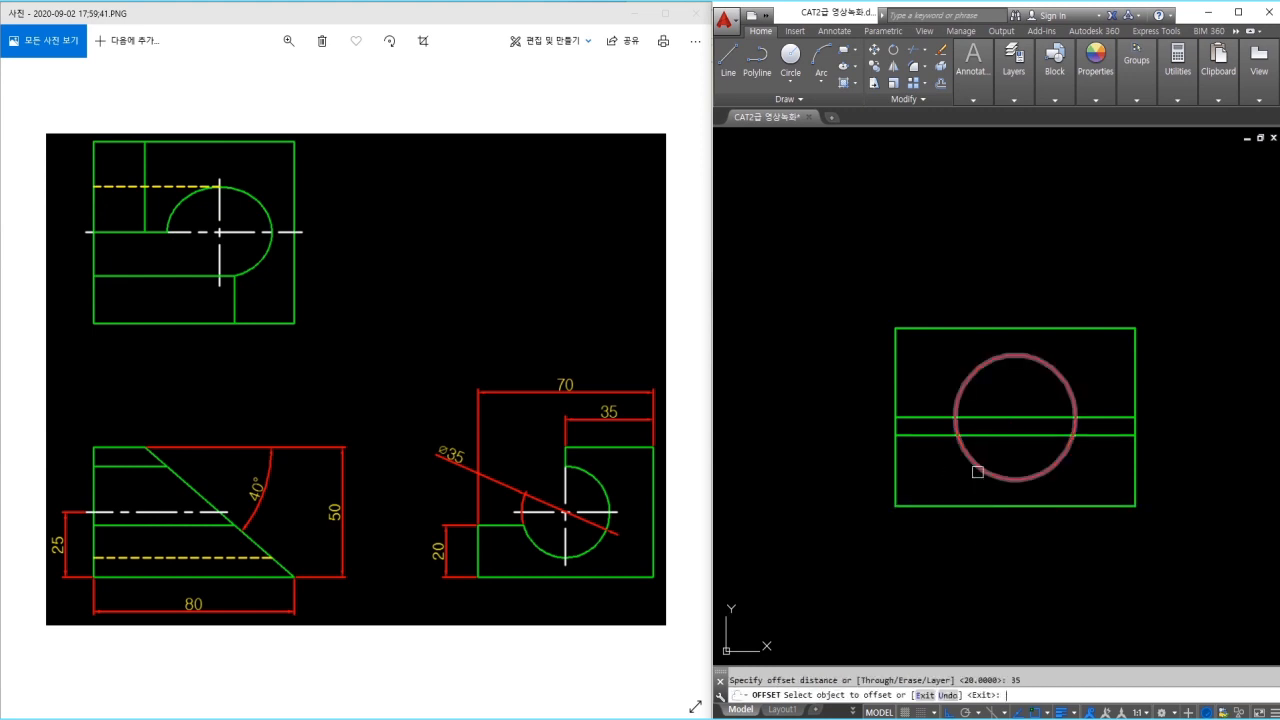
pyautogui.click(1135, 385)
pyautogui.click(1080, 386)
pyautogui.press('Return')
# Trim and erase the excess edges, arc and centre lines to leave the side view's stepped profile with its round cutout
pyautogui.write('tr')
pyautogui.press('Return')
pyautogui.press('Return')
pyautogui.click(986, 398)
pyautogui.click(894, 320)
pyautogui.click(991, 383)
pyautogui.click(871, 420)
pyautogui.click(1048, 396)
pyautogui.click(988, 451)
pyautogui.click(1140, 378)
pyautogui.click(1066, 457)
pyautogui.press('Escape')
pyautogui.click(1013, 490)
pyautogui.press('Delete')
pyautogui.click(934, 418)
pyautogui.press('Delete')
# Match the red cutout arc's properties to the side view's green outline
pyautogui.write('ma')
pyautogui.press('Return')
pyautogui.click(940, 436)
pyautogui.click(985, 467)
pyautogui.press('Escape')
pyautogui.press('Escape')
# Draw a full circle of radius 17.5 over the side view's cutout arc, using the same centre
pyautogui.scroll(-4, 1023, 396)
pyautogui.moveTo(963, 396); pyautogui.dragTo(1041, 476, button='middle')
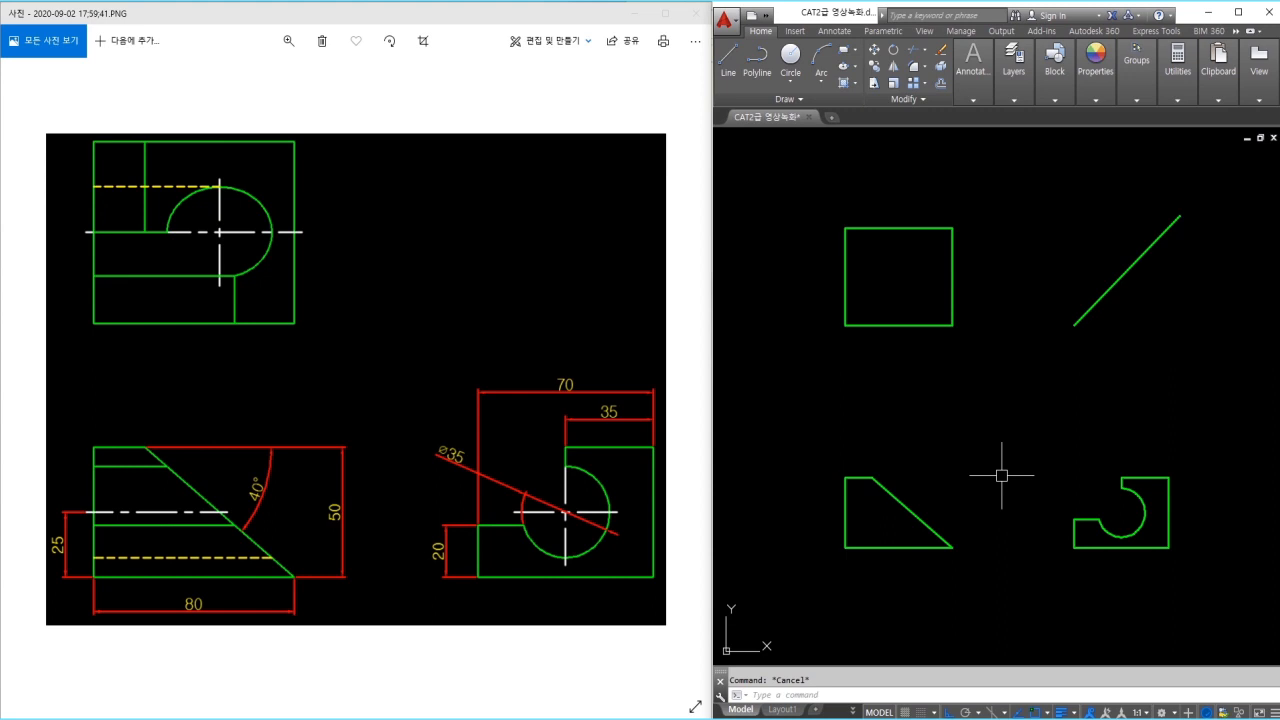
pyautogui.scroll(5, 1134, 526)
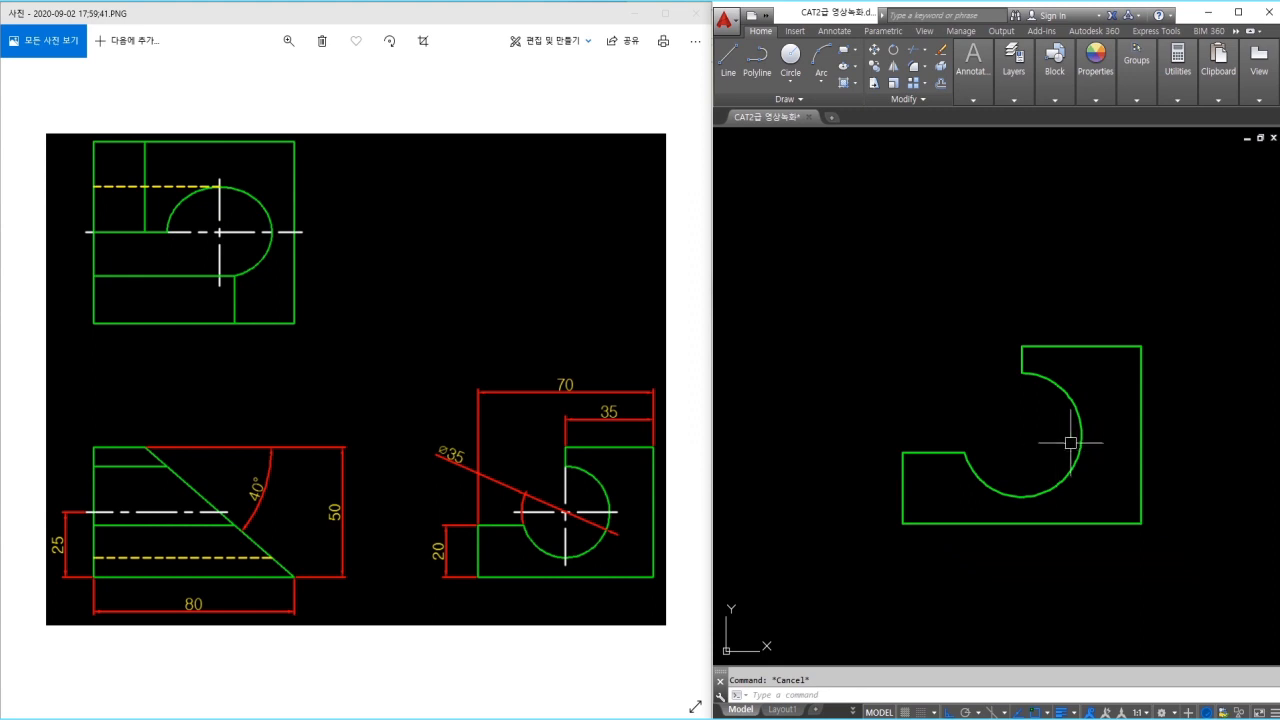
pyautogui.scroll(2, 1003, 440)
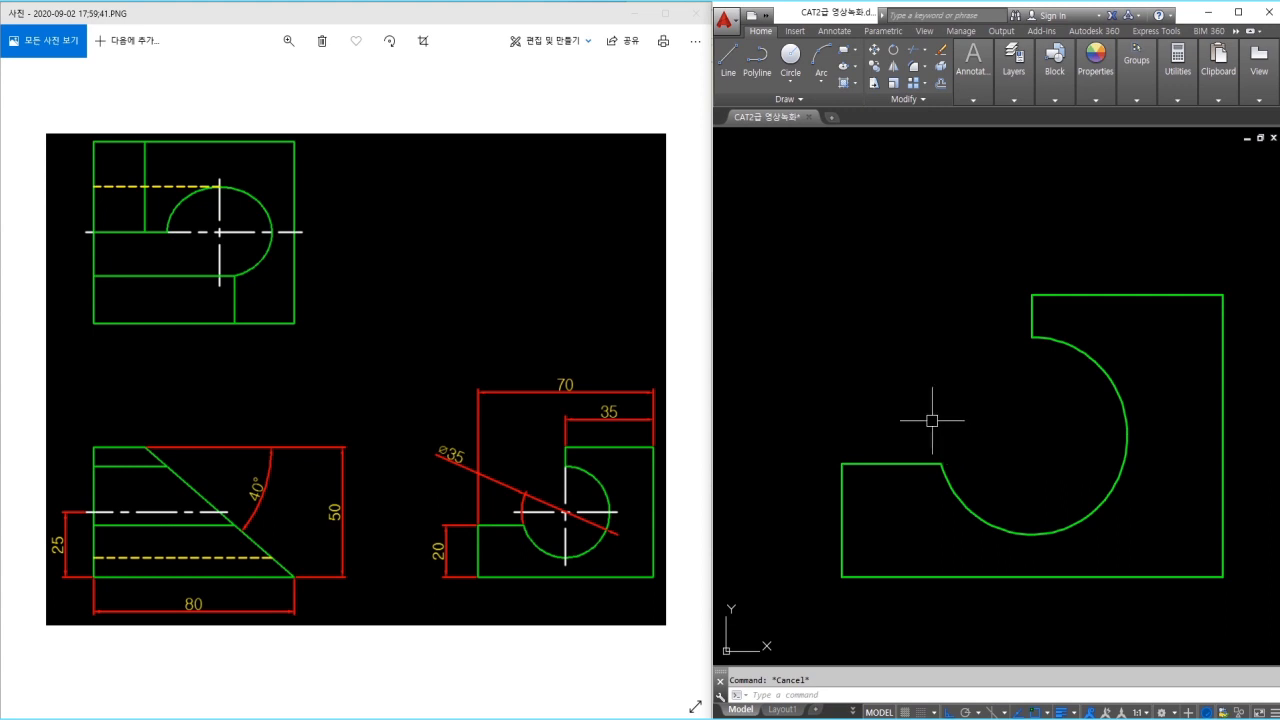
pyautogui.write('c')
pyautogui.press('Return')
pyautogui.click(1033, 435)
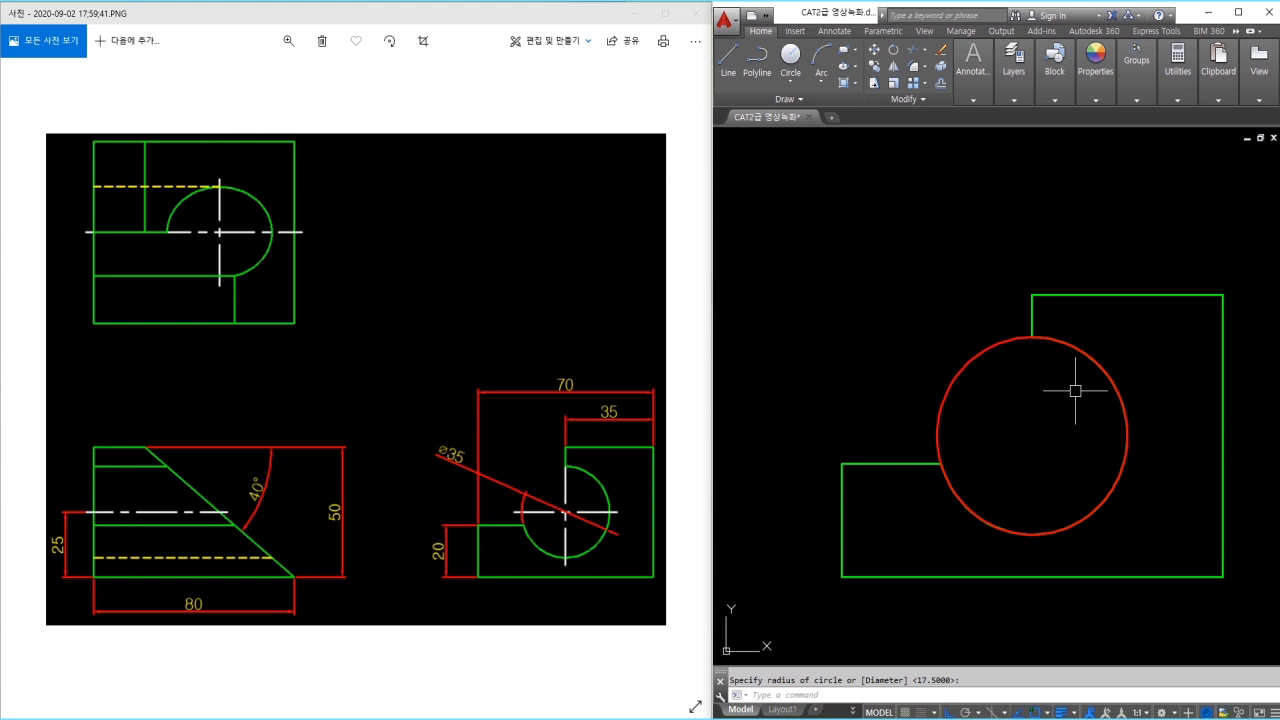
# Draw horizontal construction lines through the side view circle's lowest point, centre and highest point
pyautogui.press('Return')
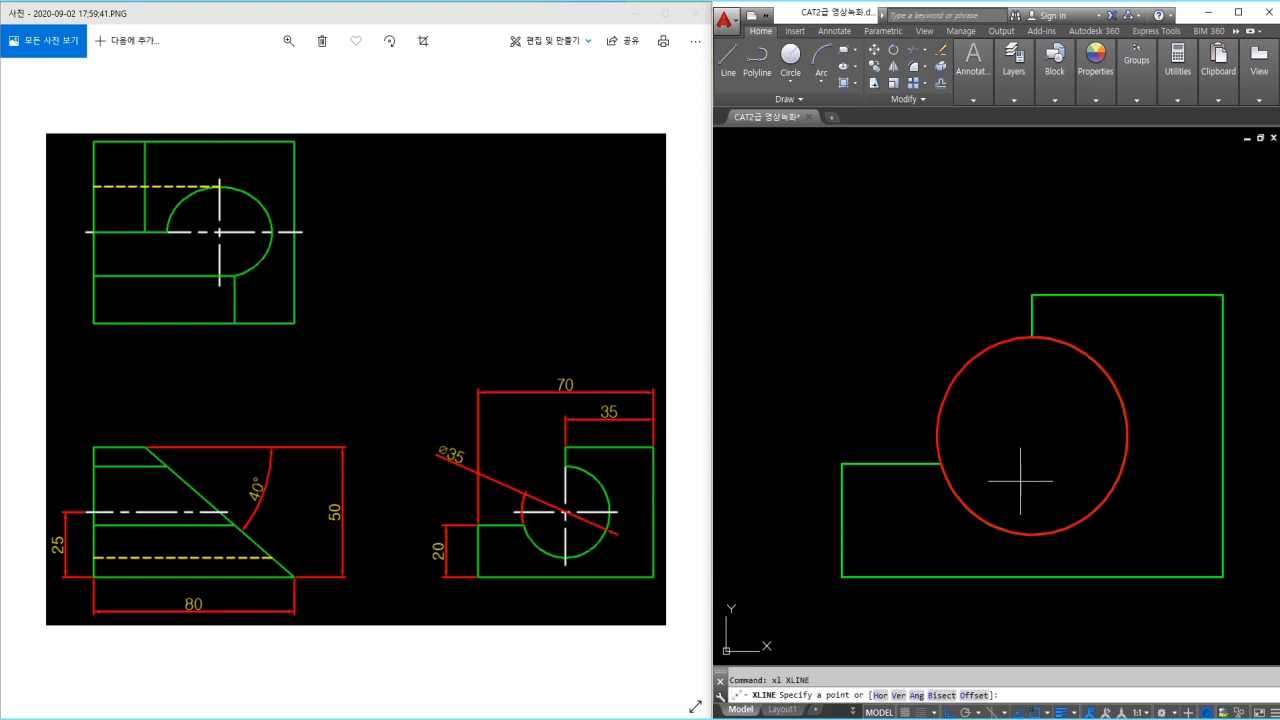
pyautogui.write('h')
pyautogui.press('Return')
pyautogui.click(1033, 534)
pyautogui.click(1033, 435)
pyautogui.click(1032, 338)
pyautogui.press('Return')
# Draw vertical construction lines through the side view circle's left quadrant, centre and right quadrant
pyautogui.press('Return')
pyautogui.write('v')
pyautogui.press('Return')
pyautogui.click(937, 435)
pyautogui.click(1032, 435)
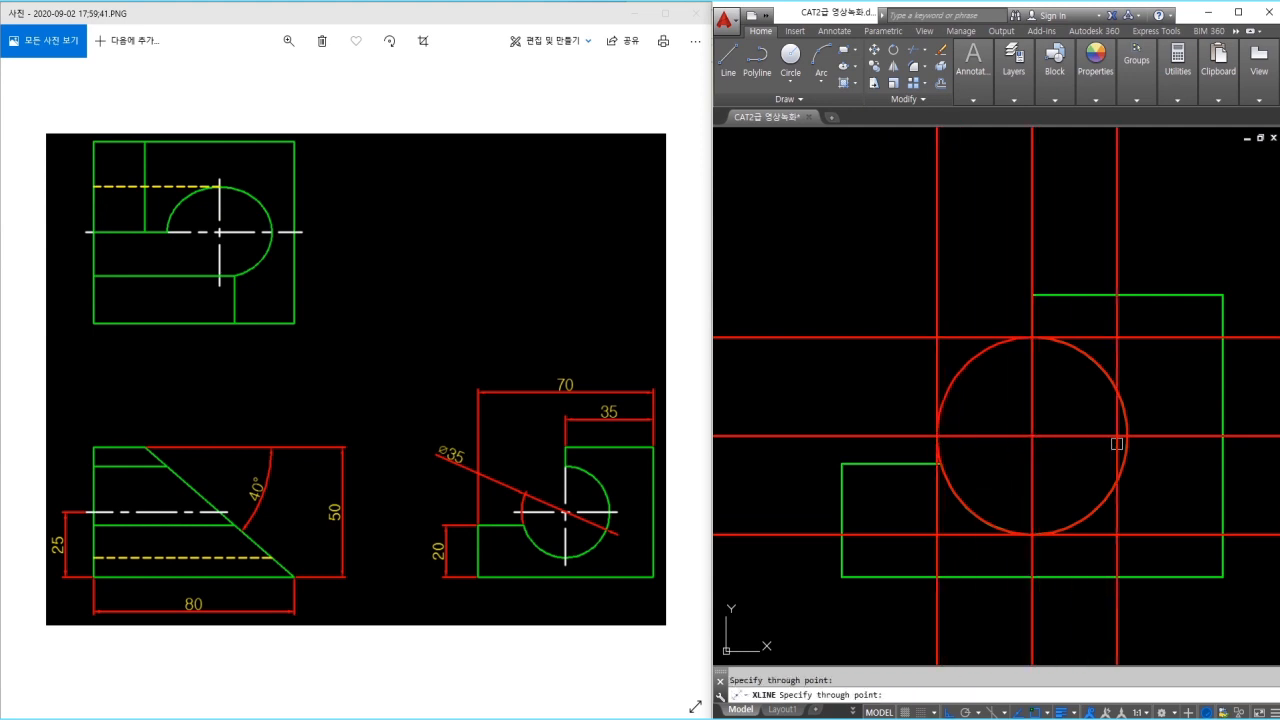
pyautogui.scroll(2, 949, 459)
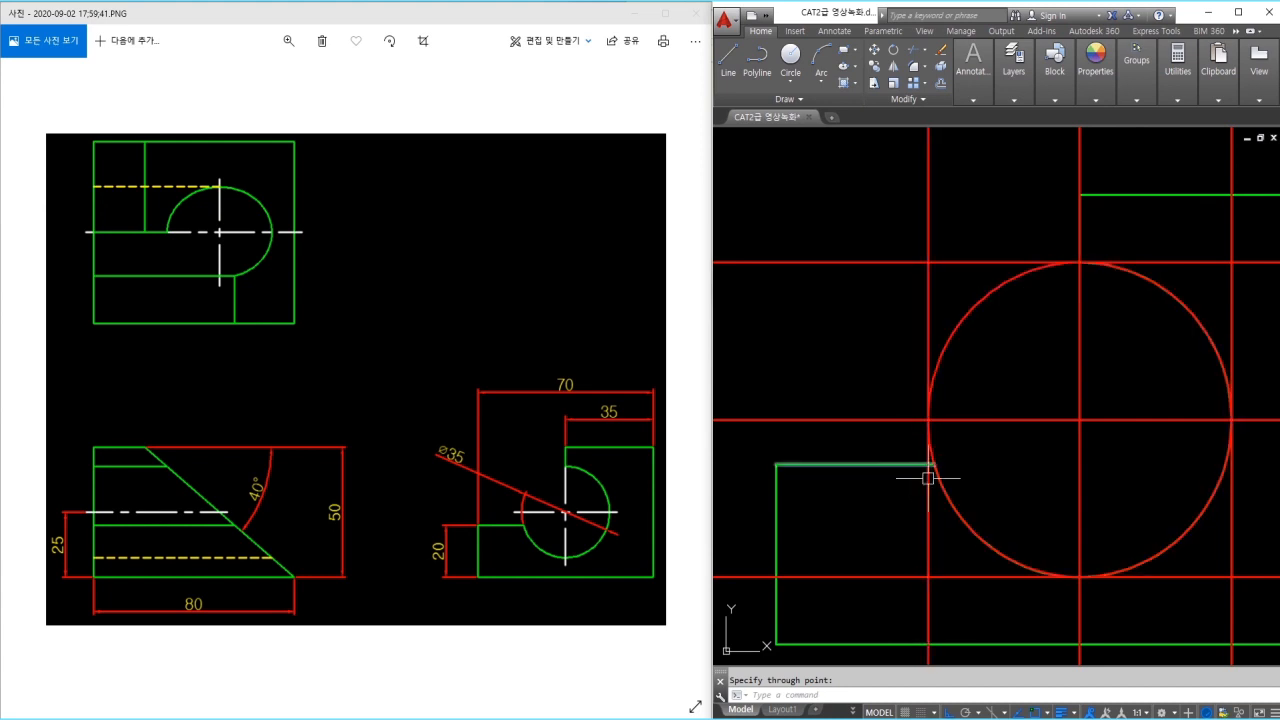
pyautogui.click(930, 449)
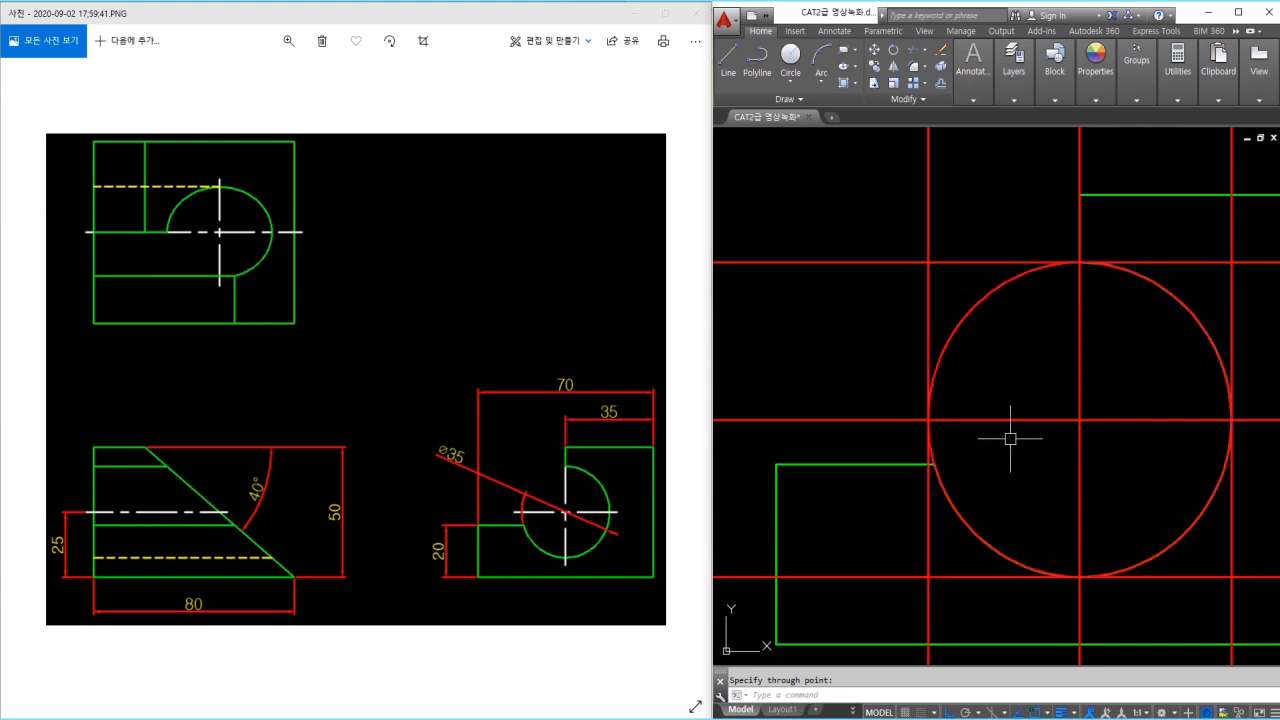
# Draw horizontal construction lines where the three vertical construction lines cross the diagonal transfer line
pyautogui.scroll(-2, 1010, 438)
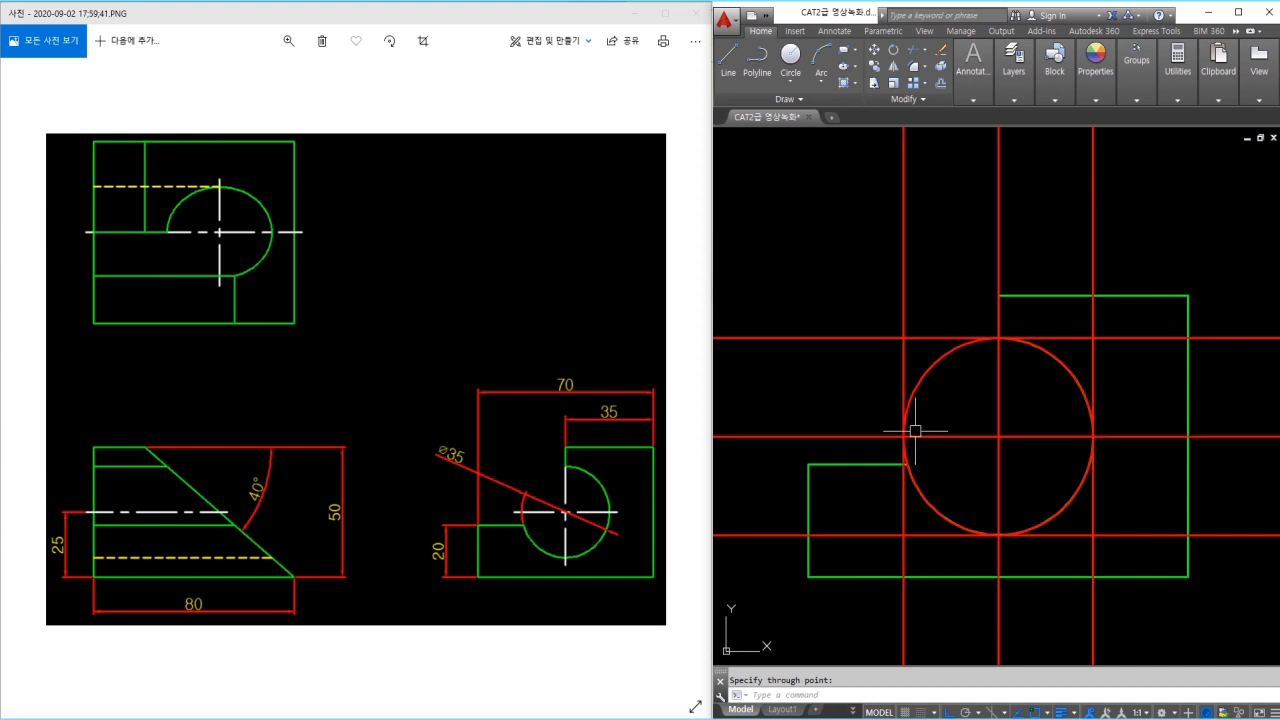
pyautogui.scroll(-5, 919, 424)
pyautogui.moveTo(924, 413); pyautogui.dragTo(1006, 671, button='middle')
pyautogui.press('space')
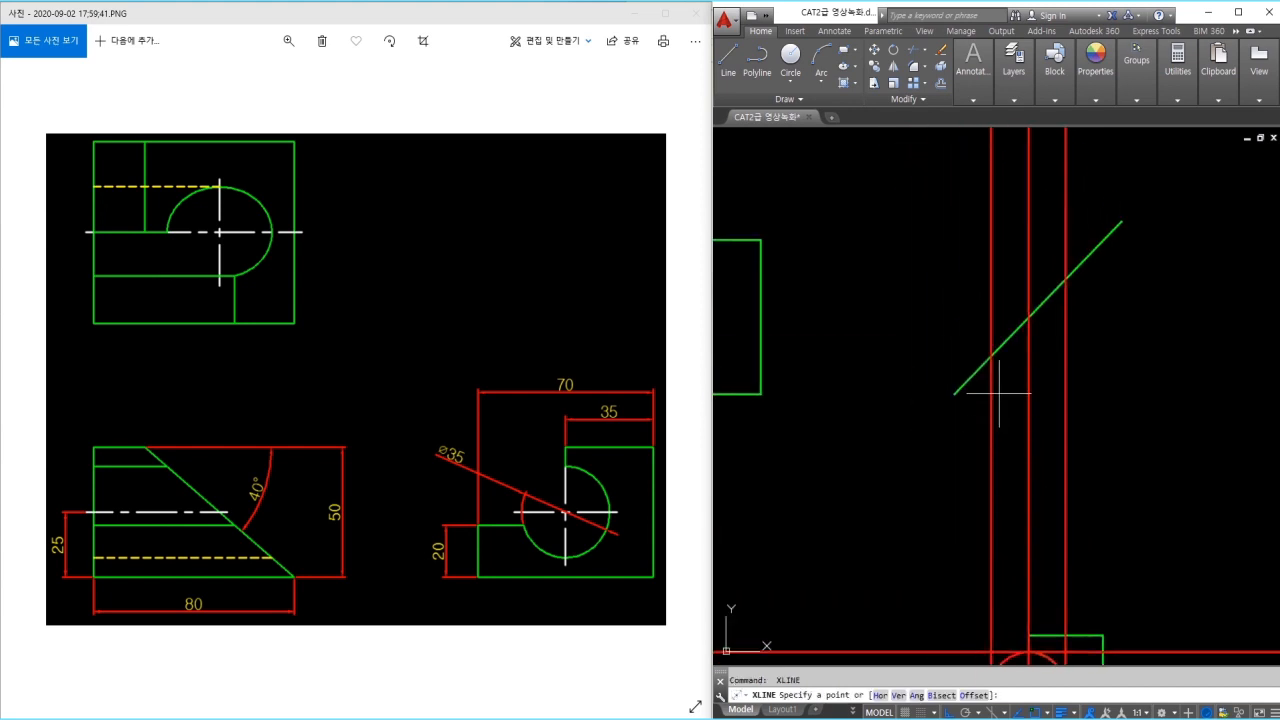
pyautogui.press('Escape')
pyautogui.write('xl')
pyautogui.press('space')
pyautogui.write('h')
pyautogui.press('space')
pyautogui.click(991, 357)
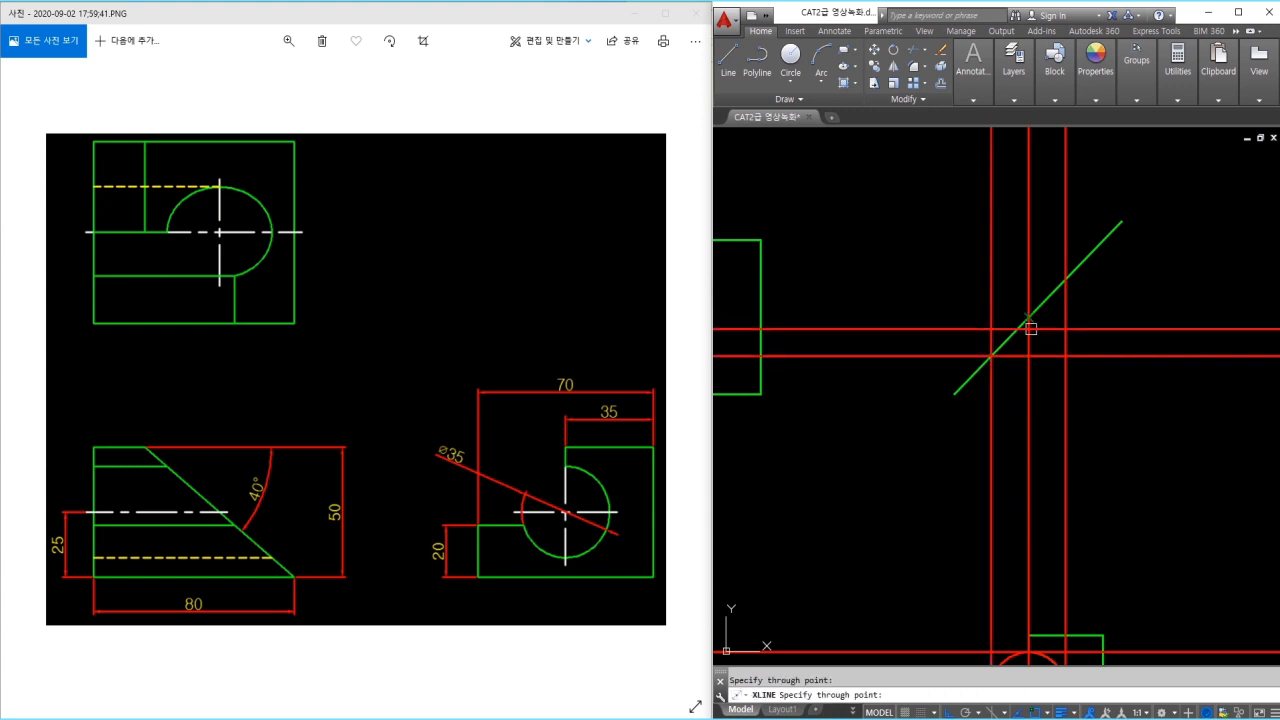
pyautogui.click(1029, 318)
pyautogui.click(1066, 279)
pyautogui.press('space')
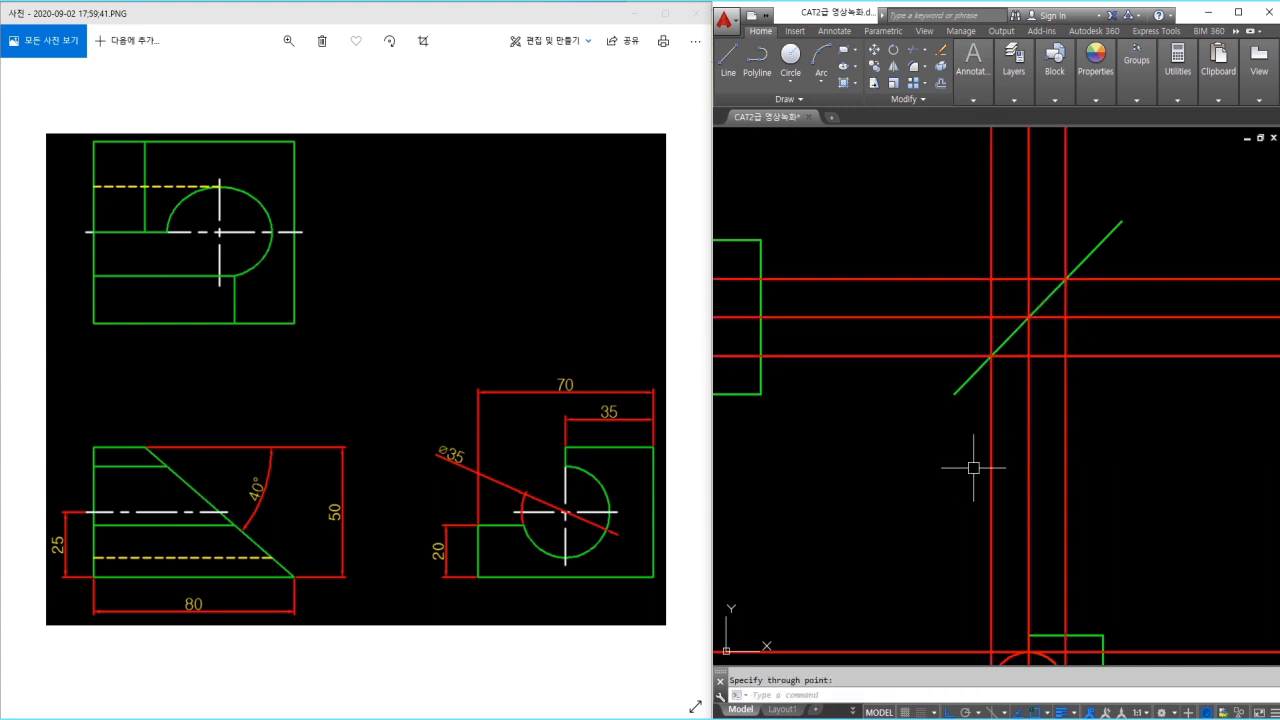
# Draw vertical construction lines where the three horizontal construction lines cross the front view's sloped edge
pyautogui.moveTo(874, 599); pyautogui.dragTo(1119, 461, button='middle')
pyautogui.moveTo(977, 522); pyautogui.dragTo(968, 458, button='middle')
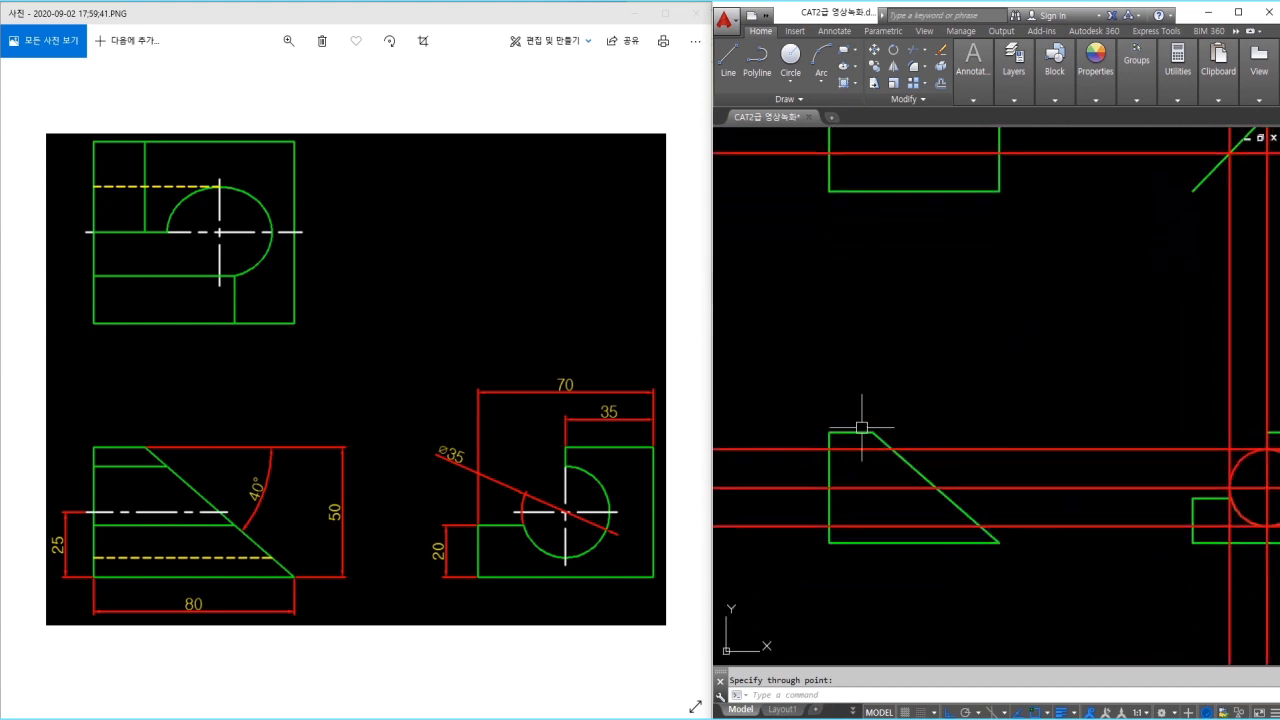
pyautogui.write('xl')
pyautogui.press('space')
pyautogui.write('v')
pyautogui.press('space')
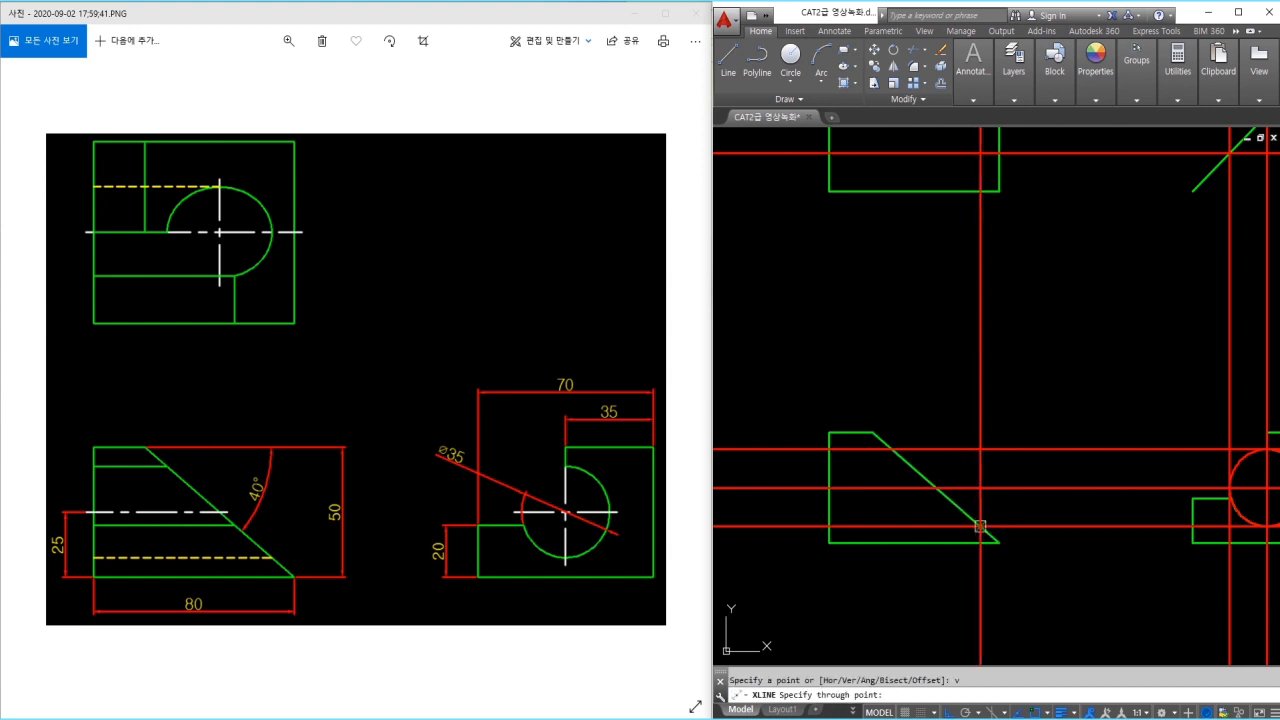
pyautogui.click(980, 526)
pyautogui.click(936, 488)
pyautogui.click(891, 449)
# Draw an ellipse in the top view fitted to the outer crossing construction lines
pyautogui.moveTo(1064, 325)
pyautogui.mouseDown(button='middle')
pyautogui.moveTo(1060, 517)
pyautogui.moveTo(1087, 574)
pyautogui.mouseUp(button='middle')
pyautogui.scroll(2, 944, 364)
pyautogui.moveTo(944, 364); pyautogui.dragTo(956, 384, button='middle')
pyautogui.write('e')
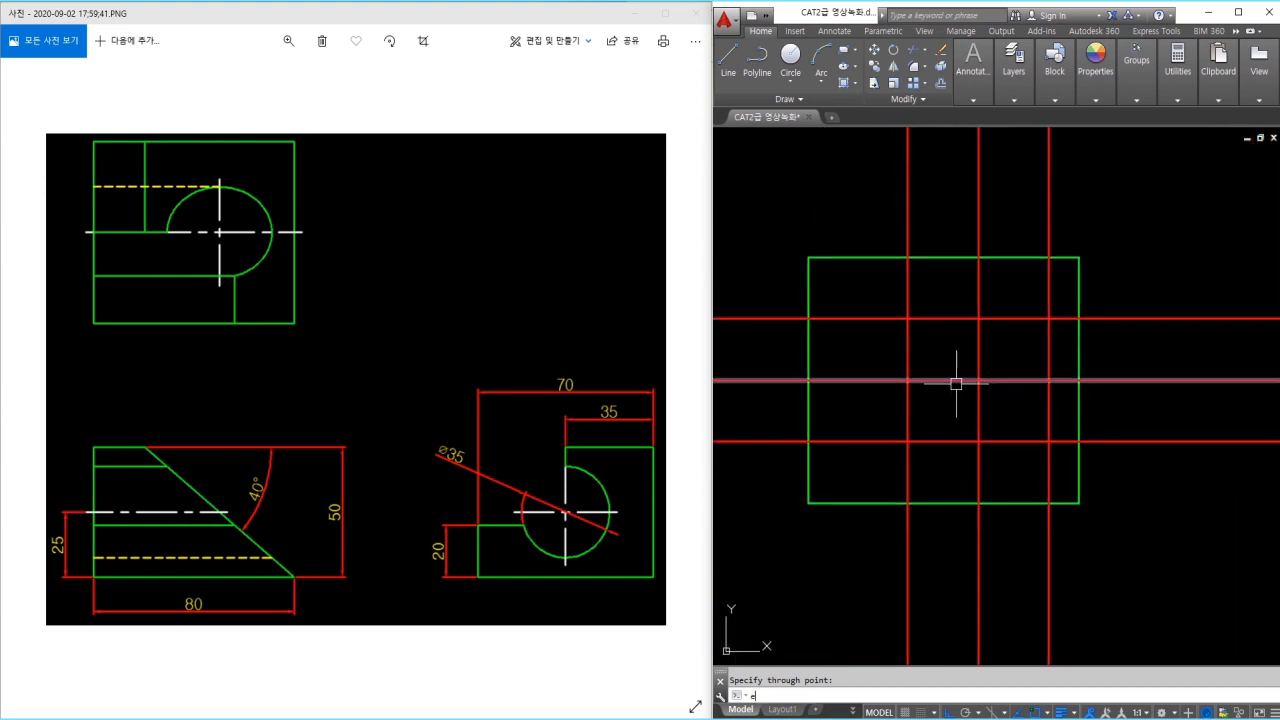
pyautogui.press('space')
pyautogui.click(907, 380)
pyautogui.click(1046, 380)
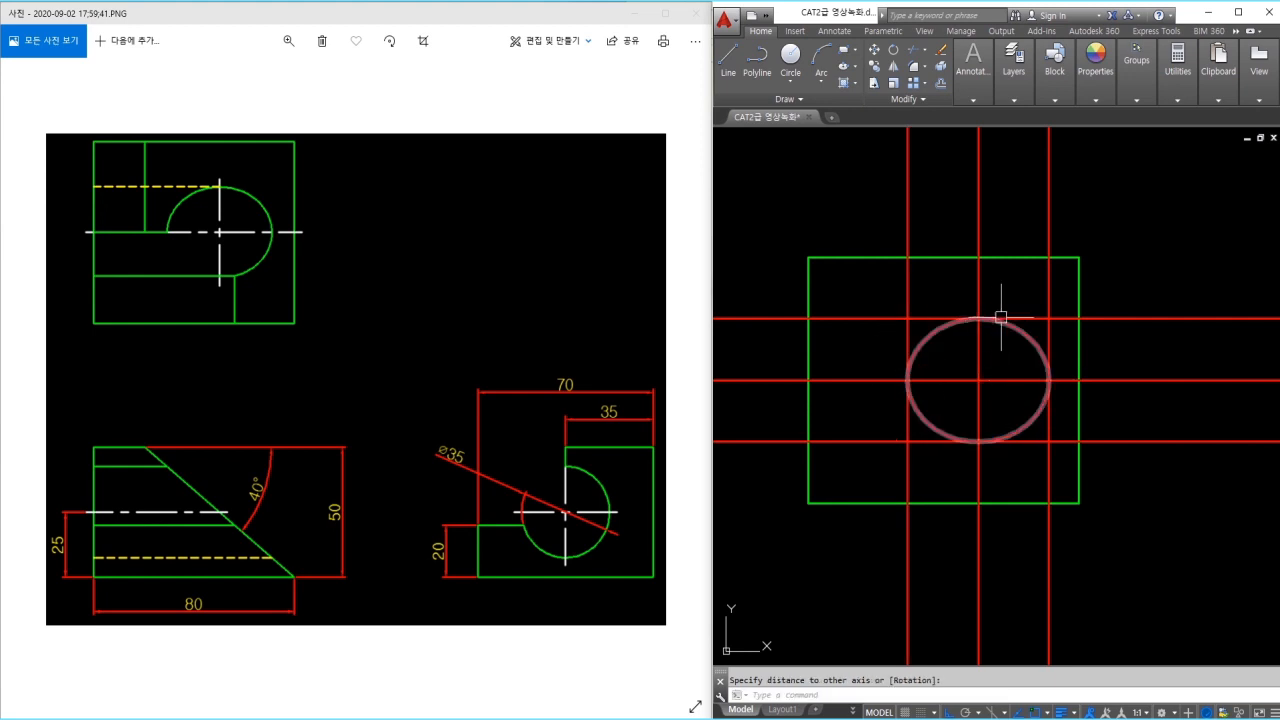
# Match the ellipse's properties to the top view's green outline
pyautogui.write('ma')
pyautogui.press('space')
pyautogui.click(1078, 289)
pyautogui.click(1030, 338)
pyautogui.press('Escape')
# Erase all the red construction lines and the red helper circle in the side view
pyautogui.scroll(-4, 1028, 342)
pyautogui.moveTo(1028, 347); pyautogui.dragTo(949, 325, button='middle')
pyautogui.click(1168, 223)
pyautogui.click(877, 245)
pyautogui.click(825, 260)
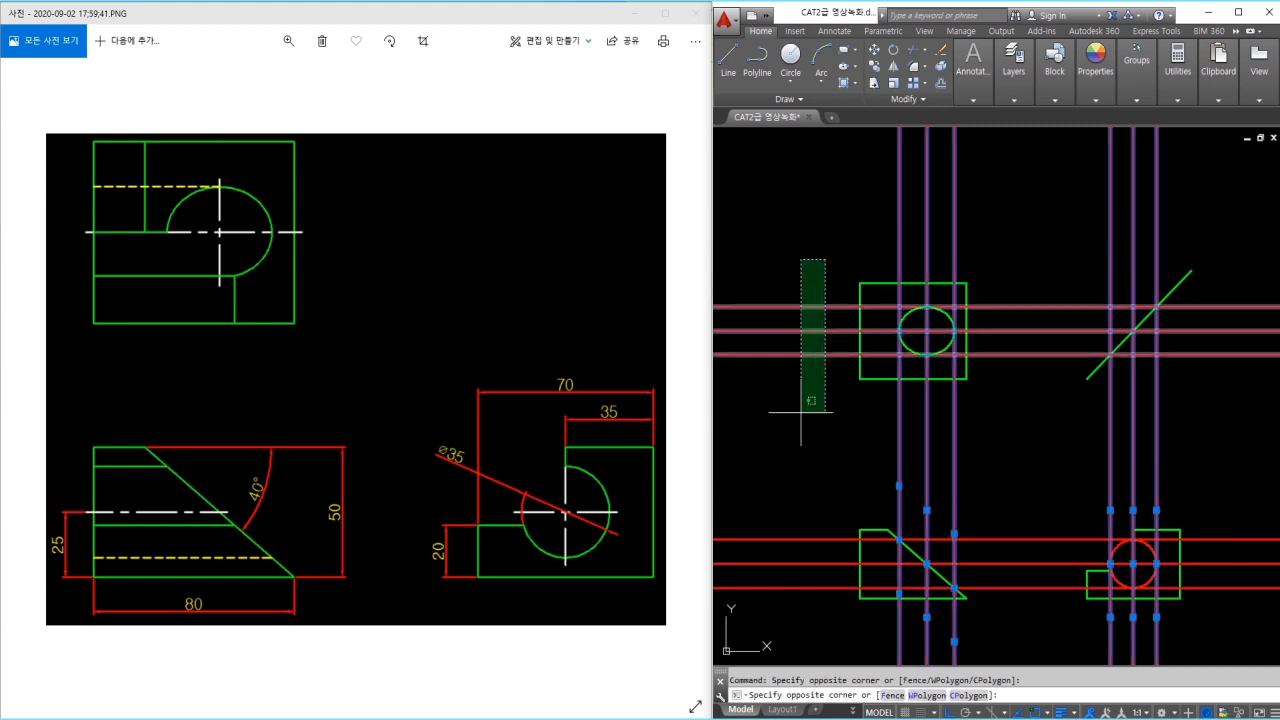
pyautogui.click(777, 614)
pyautogui.write('e')
pyautogui.press('space')
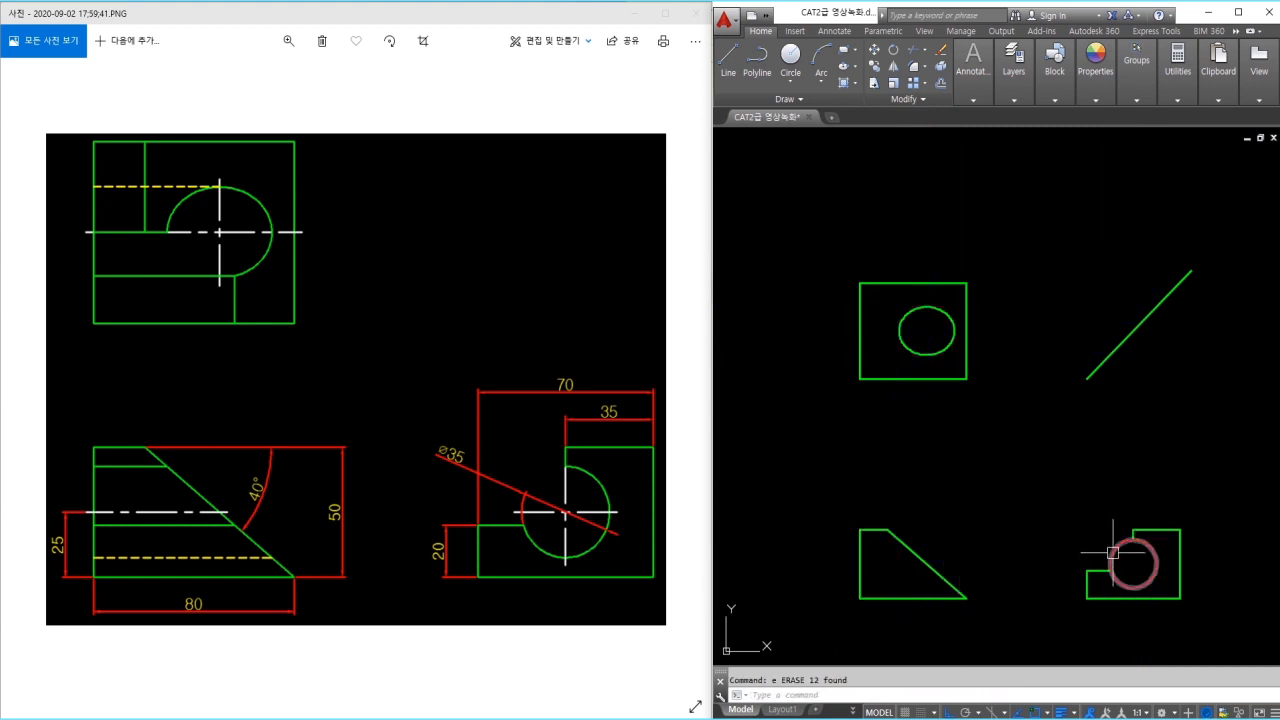
pyautogui.scroll(3, 1179, 573)
pyautogui.write('e')
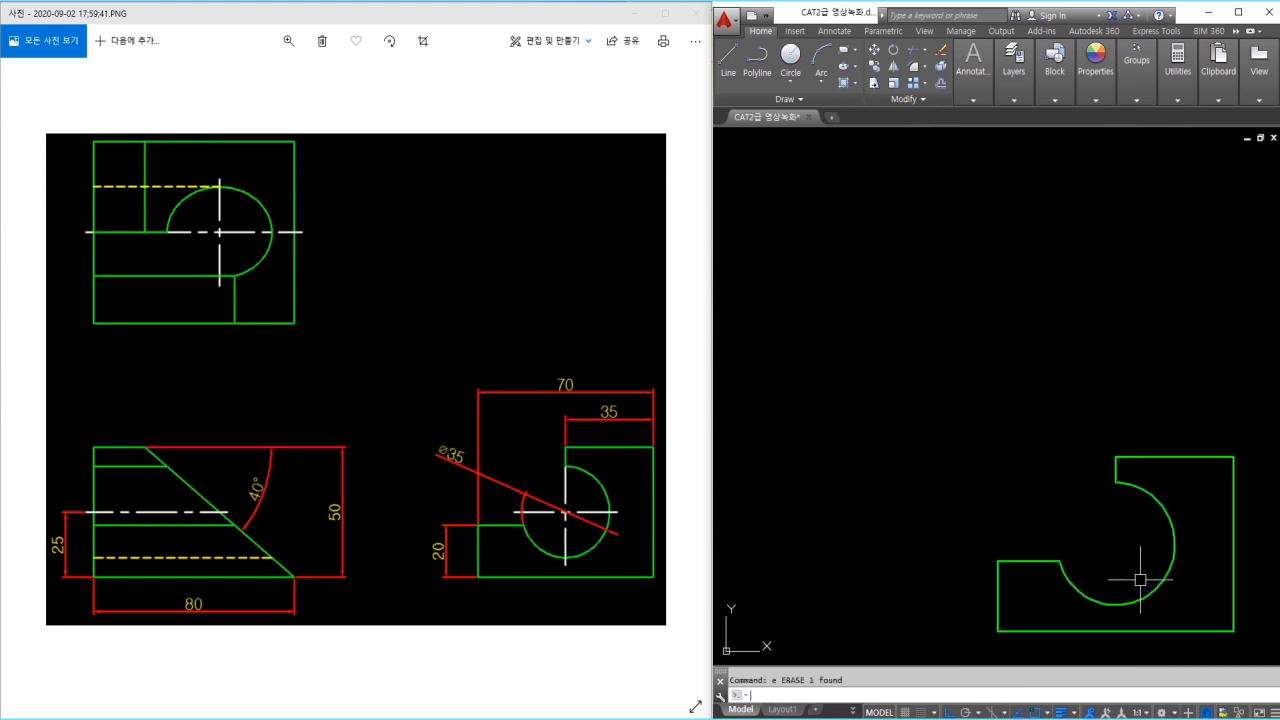
# Draw horizontal lines from the side view's step edge and the arc's upper end across past the front view
pyautogui.scroll(-4, 1120, 580)
pyautogui.scroll(1, 1088, 512)
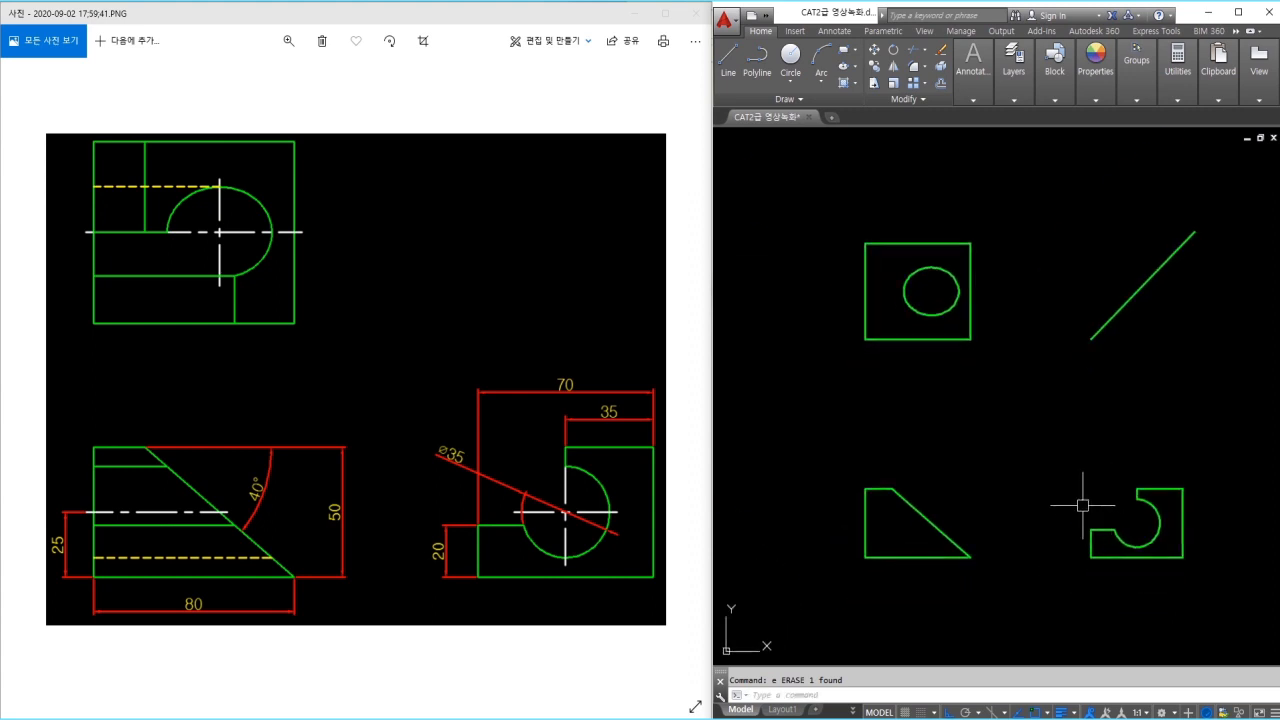
pyautogui.scroll(2, 1084, 508)
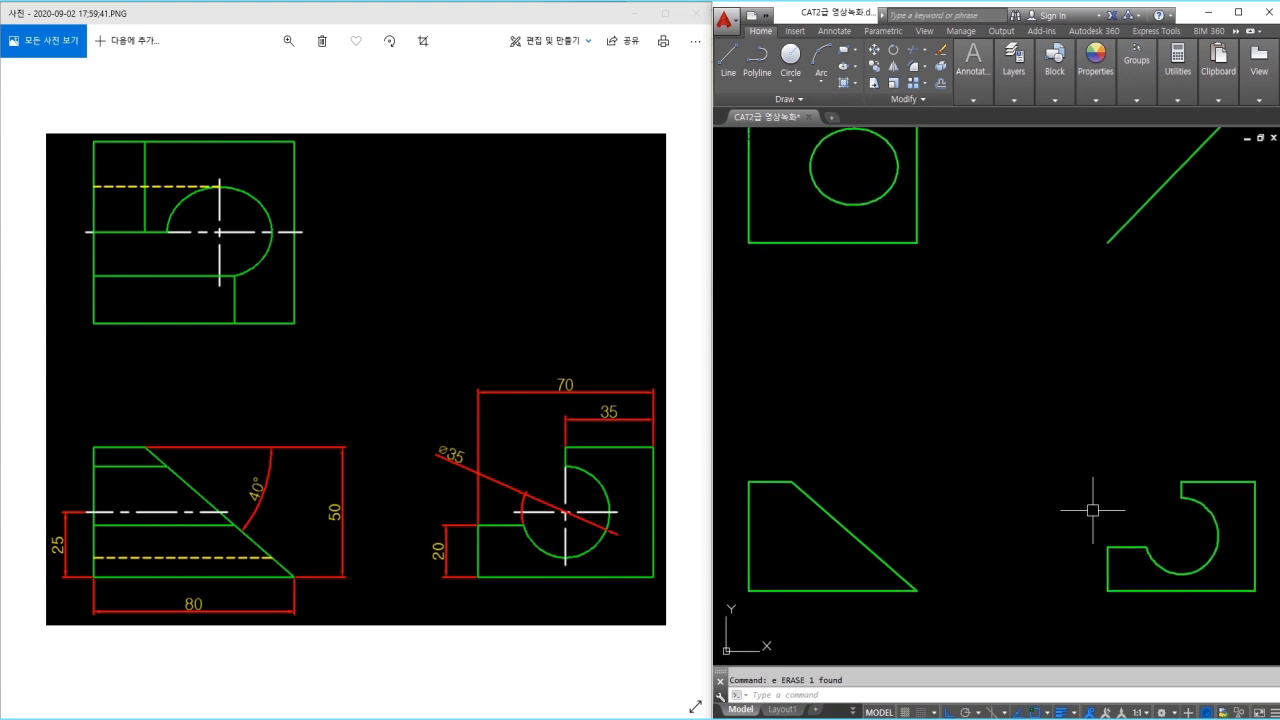
pyautogui.moveTo(1090, 512); pyautogui.dragTo(1155, 521, button='middle')
pyautogui.click(776, 529)
pyautogui.press('Return')
pyautogui.press('Return')
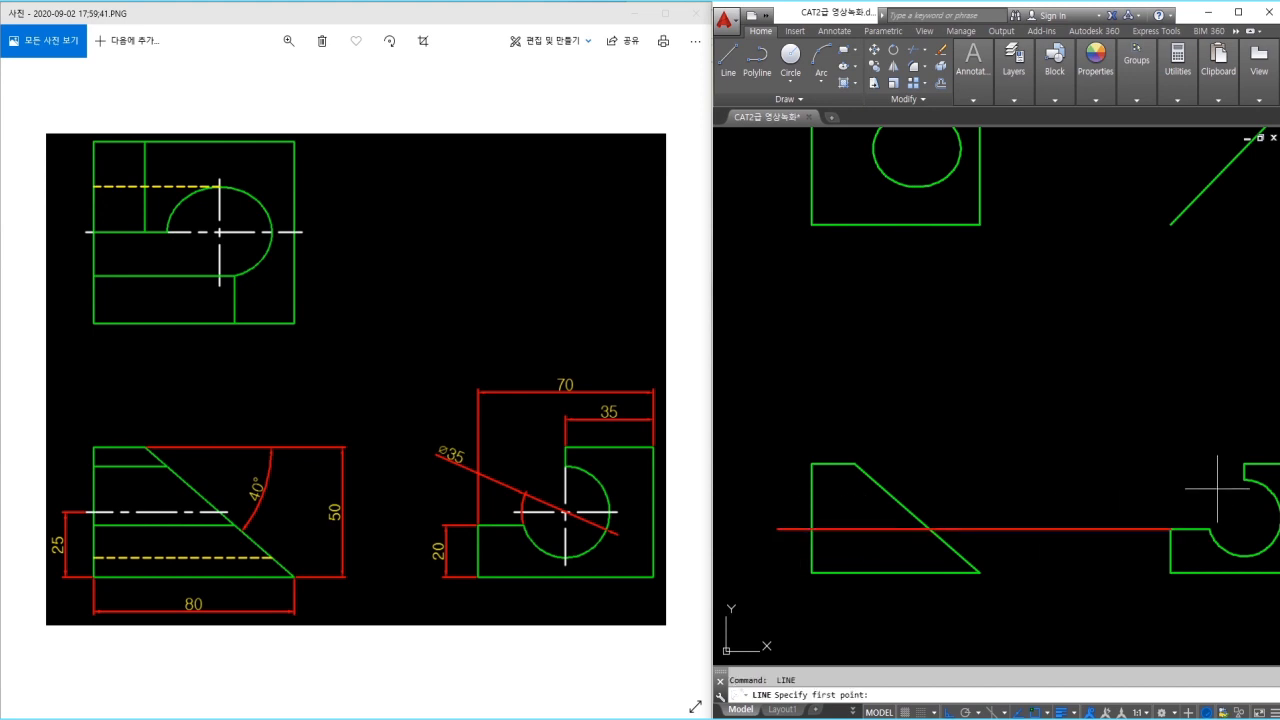
pyautogui.click(1244, 480)
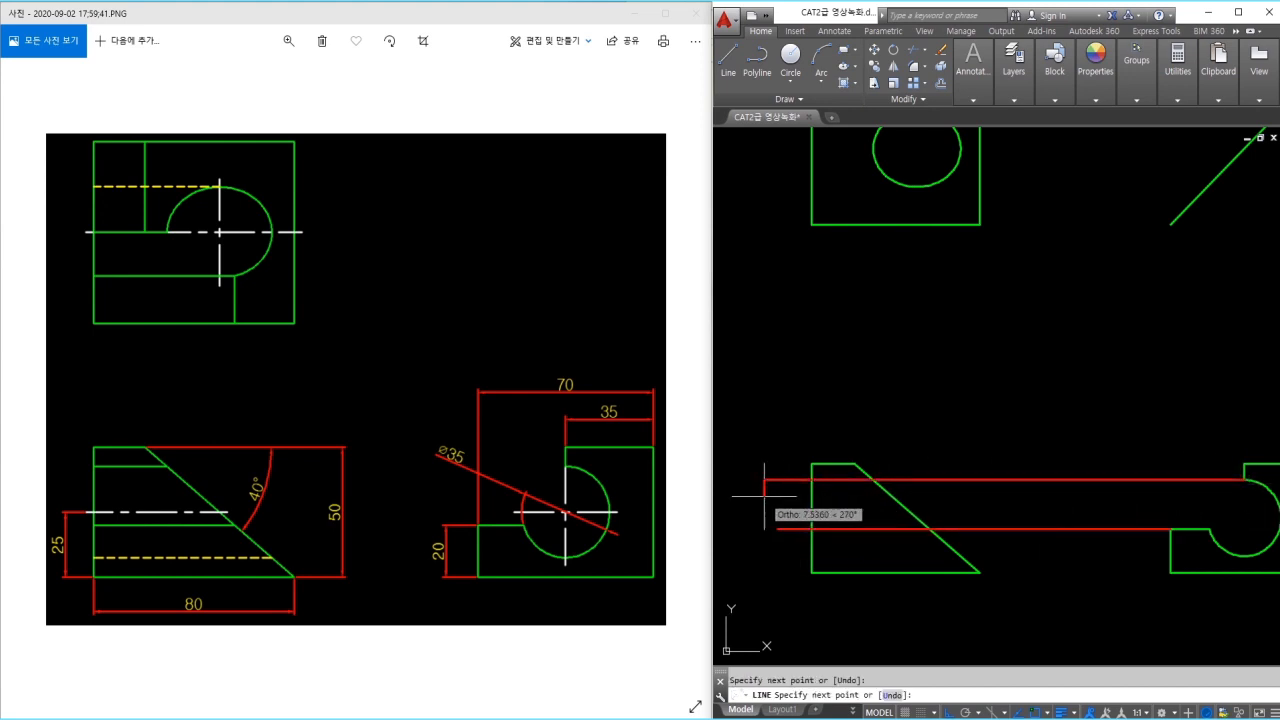
# Trim the two projected lines to the inside of the front view's outline
pyautogui.write('tr')
pyautogui.press('Return')
pyautogui.press('Return')
pyautogui.click(790, 450)
pyautogui.click(774, 540)
pyautogui.press('Return')
pyautogui.click(908, 509)
pyautogui.press('Return')
pyautogui.click(1168, 557)
pyautogui.click(1026, 458)
pyautogui.press('Return')
# Match the two projected lines' properties to the front view's green outline
pyautogui.write('ma')
pyautogui.click(897, 498)
pyautogui.click(944, 453)
pyautogui.click(865, 552)
pyautogui.press('Escape')
# Draw a horizontal line from the lowest point of the side view's arc across past the front view
pyautogui.moveTo(926, 554)
pyautogui.mouseDown(button='middle')
pyautogui.moveTo(887, 568)
pyautogui.moveTo(888, 552)
pyautogui.mouseUp(button='middle')
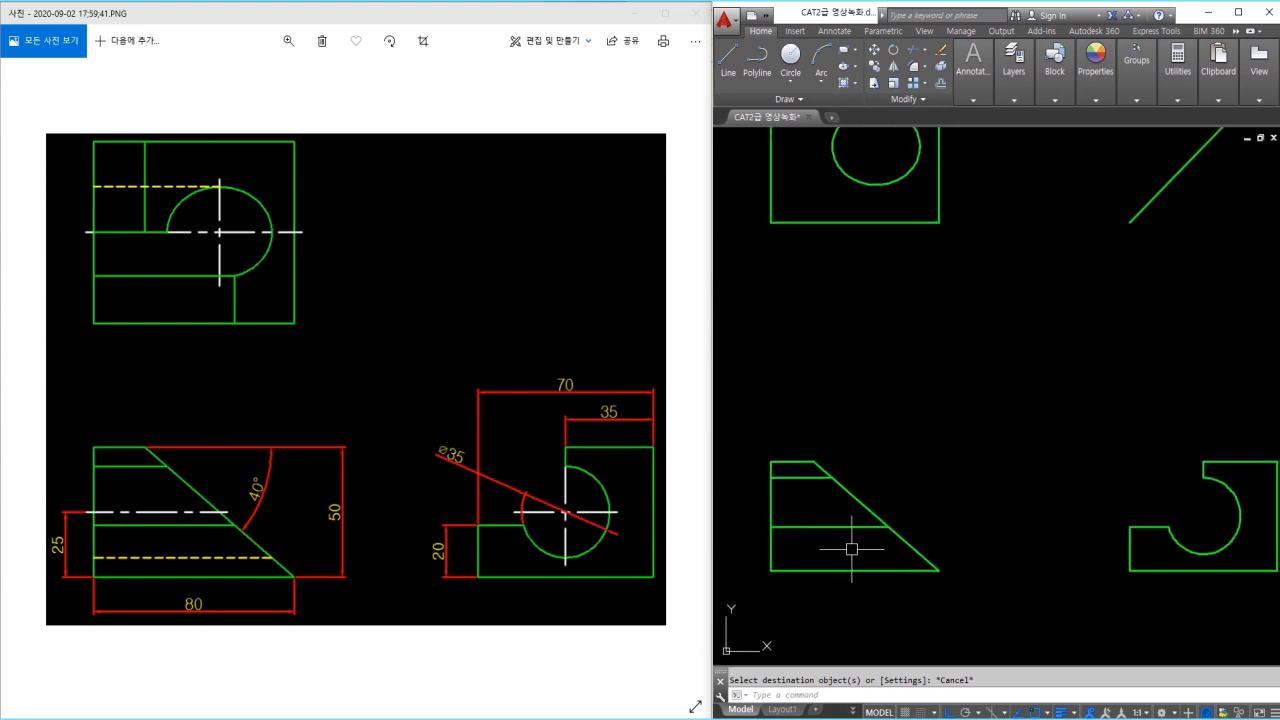
pyautogui.write('1')
pyautogui.press('Return')
pyautogui.click(1204, 552)
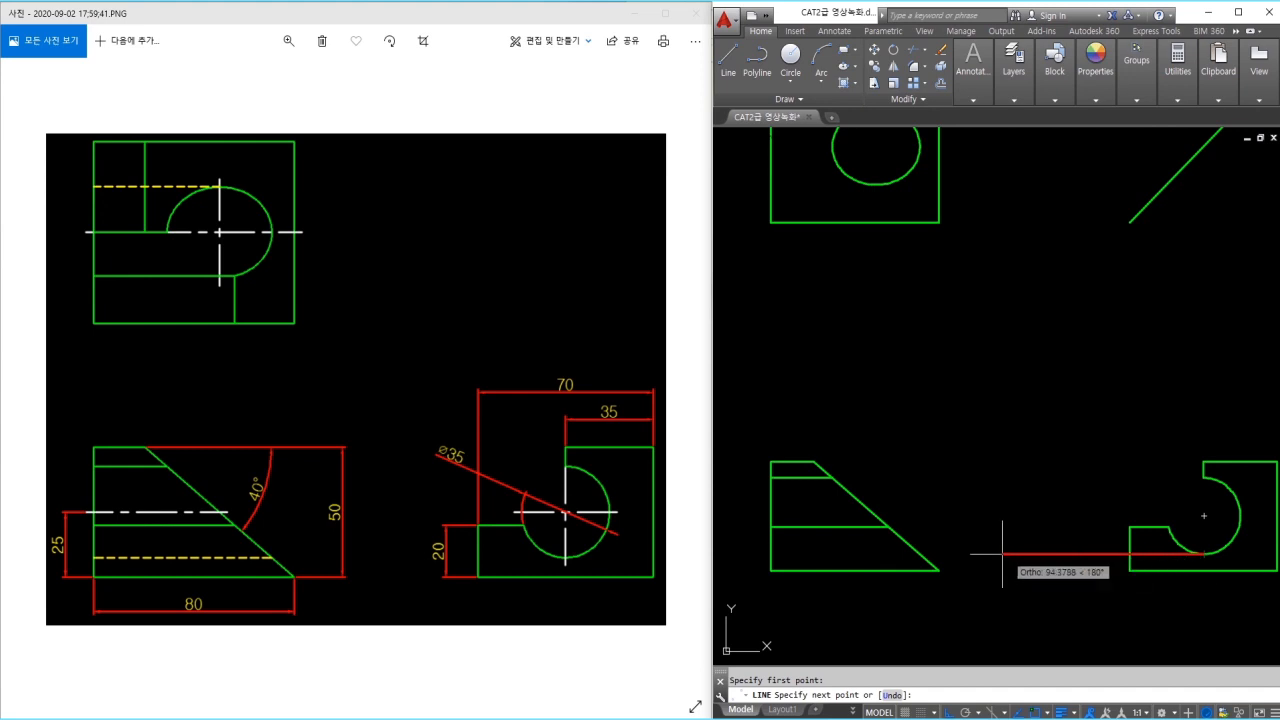
pyautogui.click(724, 553)
pyautogui.press('Escape')
# Trim the line projected from the arc's lowest point to the front view's outline
pyautogui.write('tr')
pyautogui.press('space')
pyautogui.press('space')
pyautogui.click(754, 554)
pyautogui.press('Escape')
pyautogui.moveTo(905, 514); pyautogui.dragTo(871, 537)
pyautogui.write('tr')
pyautogui.press('space')
pyautogui.click(950, 555)
pyautogui.press('Escape')
# Move the trimmed lower line in the front view to the 숨은선 layer and regenerate the drawing
pyautogui.click(900, 550)
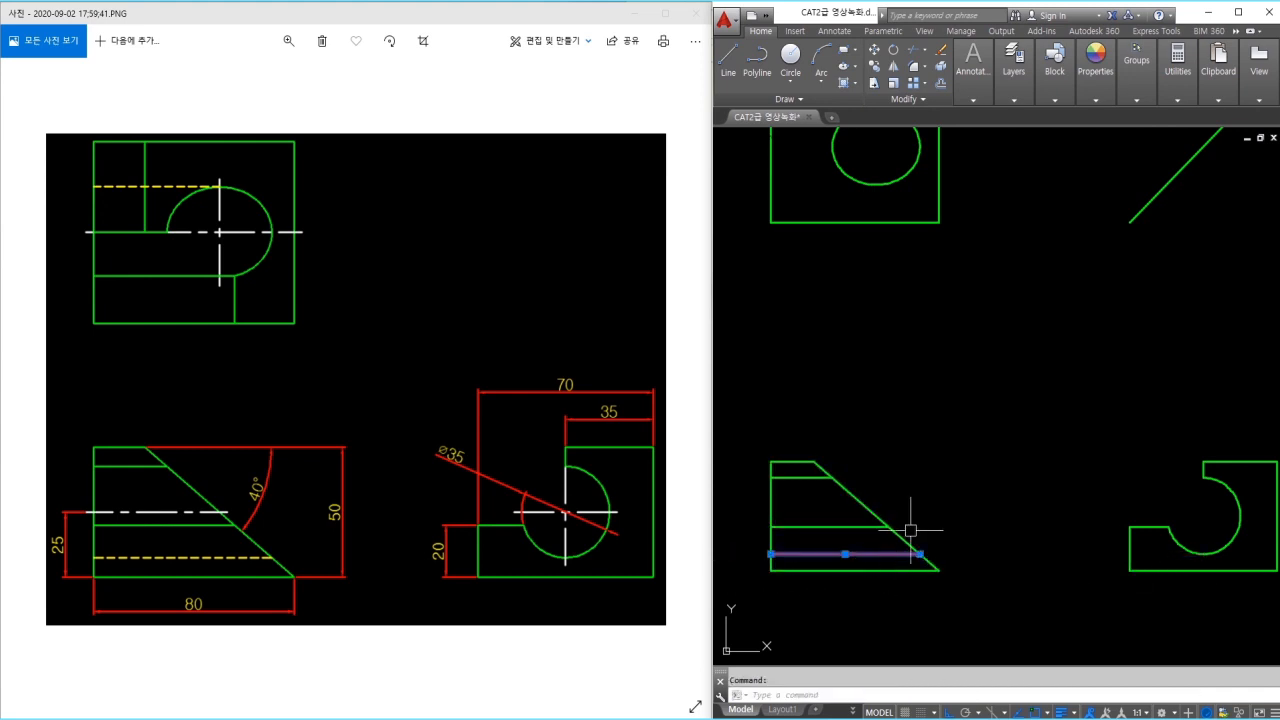
pyautogui.click(1016, 92)
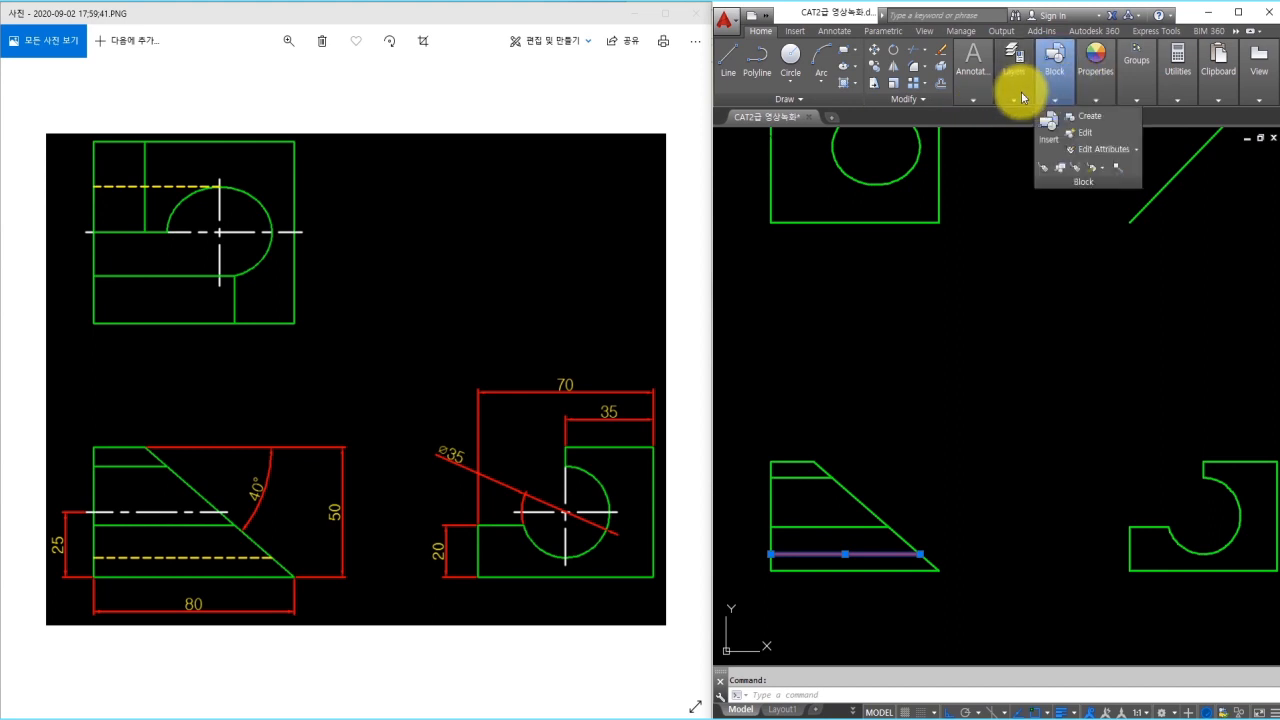
pyautogui.click(1065, 118)
pyautogui.click(1114, 223)
pyautogui.press('Escape')
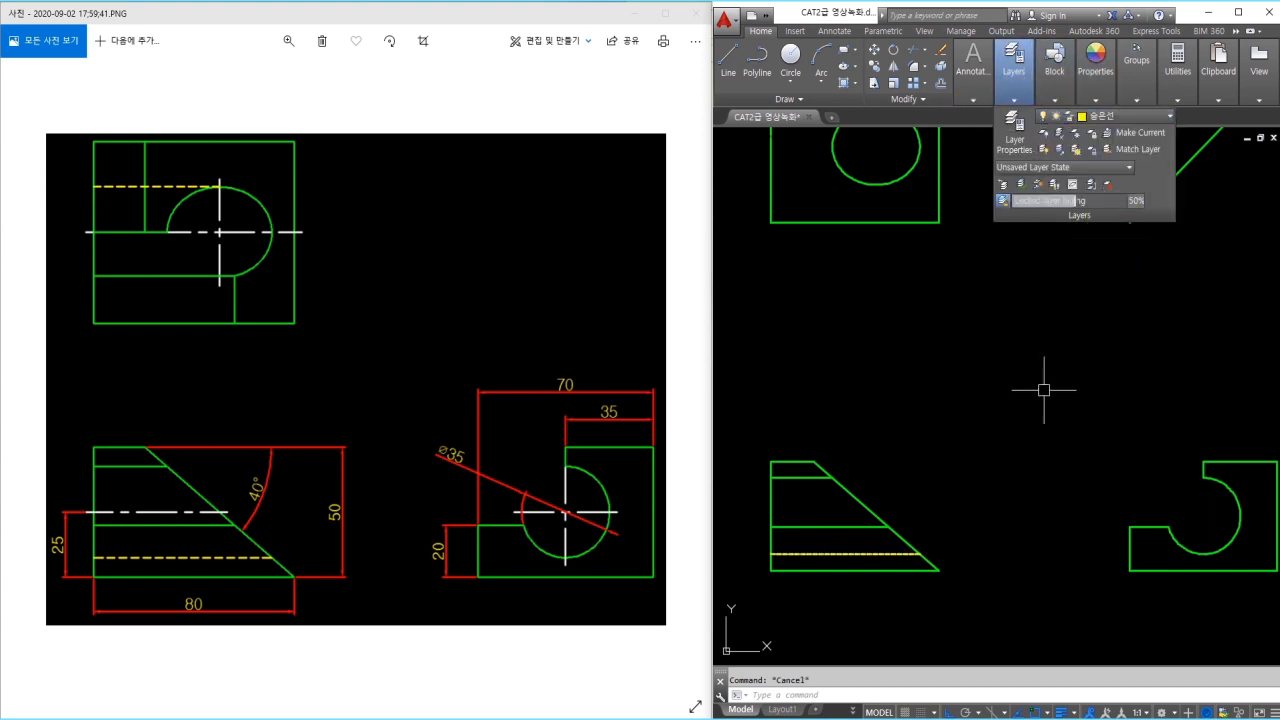
pyautogui.press('Return')
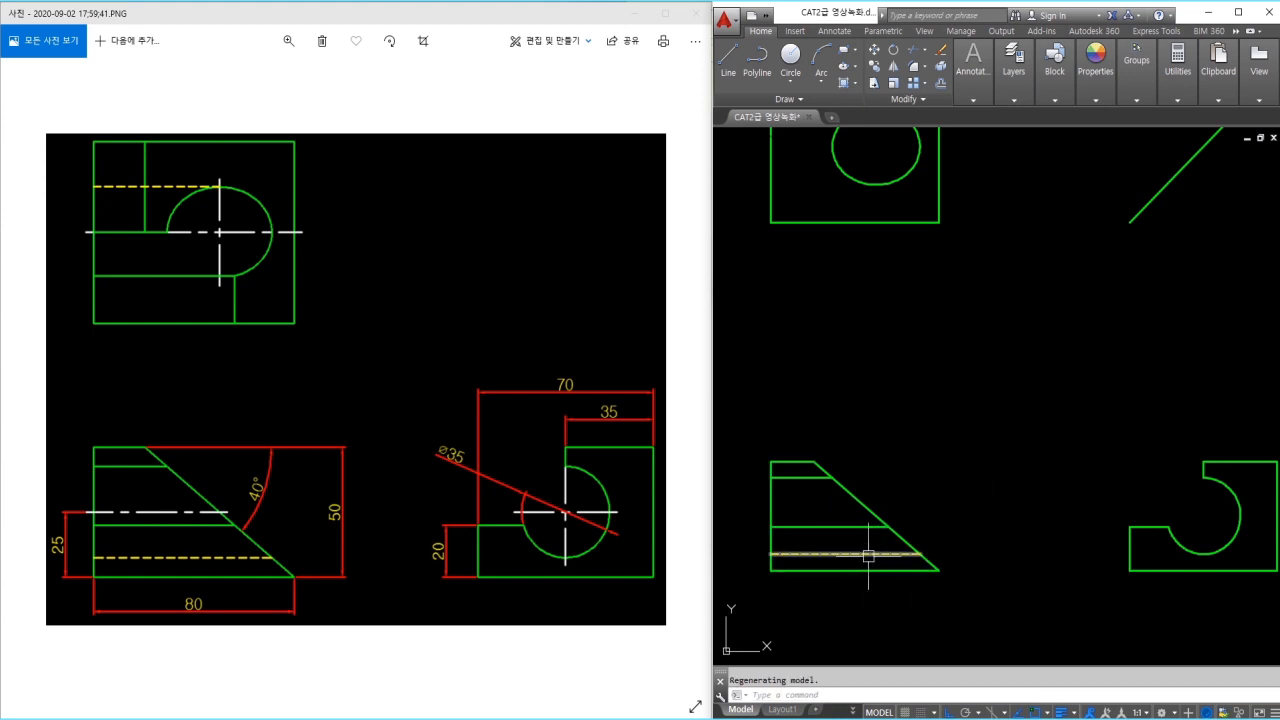
# Project the side view's upper notch edge up past the 45° line, and from that intersection draw a horizontal line to the top view's left outline
pyautogui.moveTo(970, 384)
pyautogui.mouseDown(button='middle')
pyautogui.moveTo(957, 457)
pyautogui.moveTo(978, 516)
pyautogui.mouseUp(button='middle')
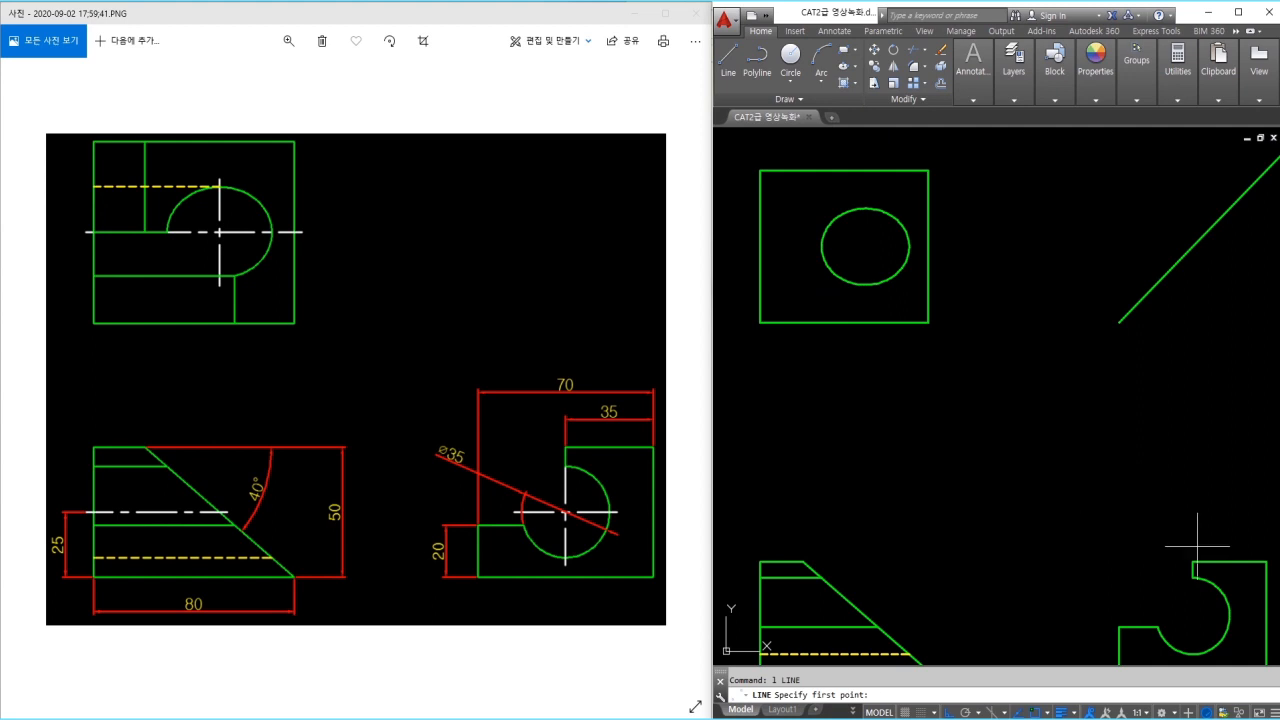
pyautogui.click(1193, 181)
pyautogui.press('Return')
pyautogui.press('Return')
pyautogui.click(1191, 244)
pyautogui.click(733, 261)
pyautogui.press('Return')
# Trim the horizontal projection line to the segment between the top view's left outline and the circle
pyautogui.write('tr')
pyautogui.press('Return')
pyautogui.press('Return')
pyautogui.click(742, 248)
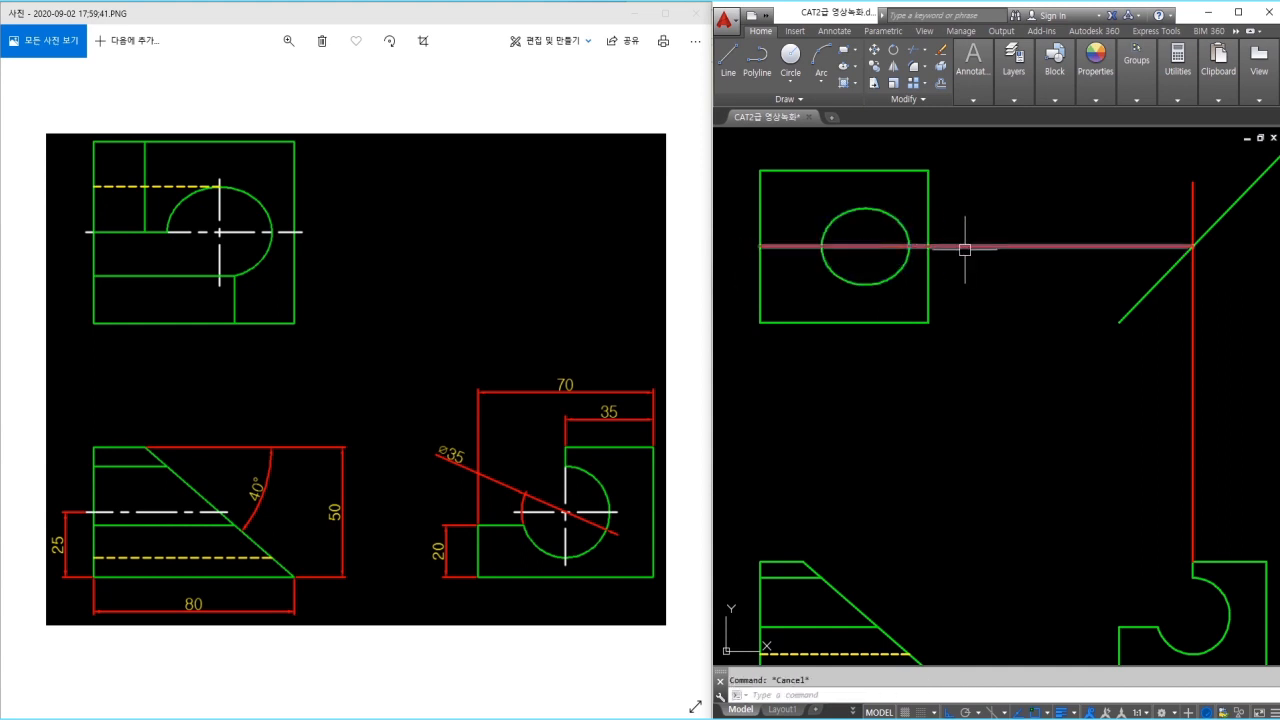
pyautogui.click(932, 247)
pyautogui.click(879, 246)
pyautogui.press('Escape')
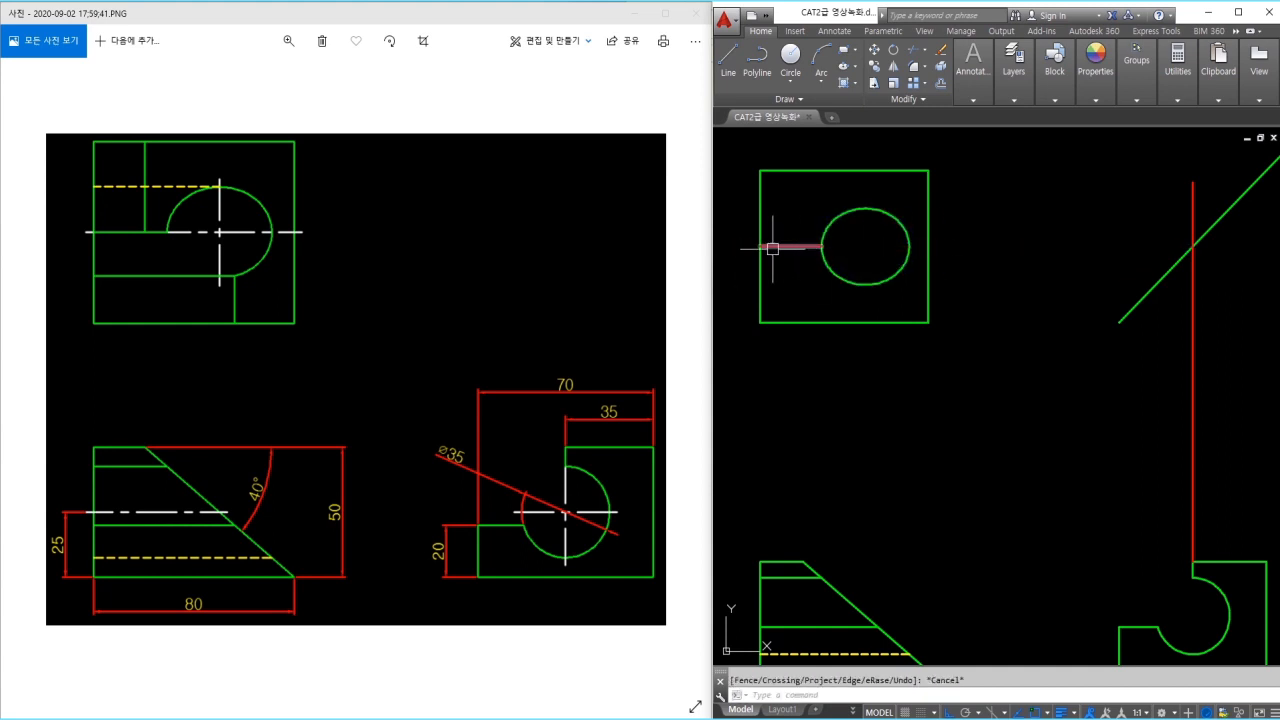
# Erase the vertical projection line above the side view's notch edge
pyautogui.click(1193, 400)
pyautogui.write('e')
pyautogui.press('Return')
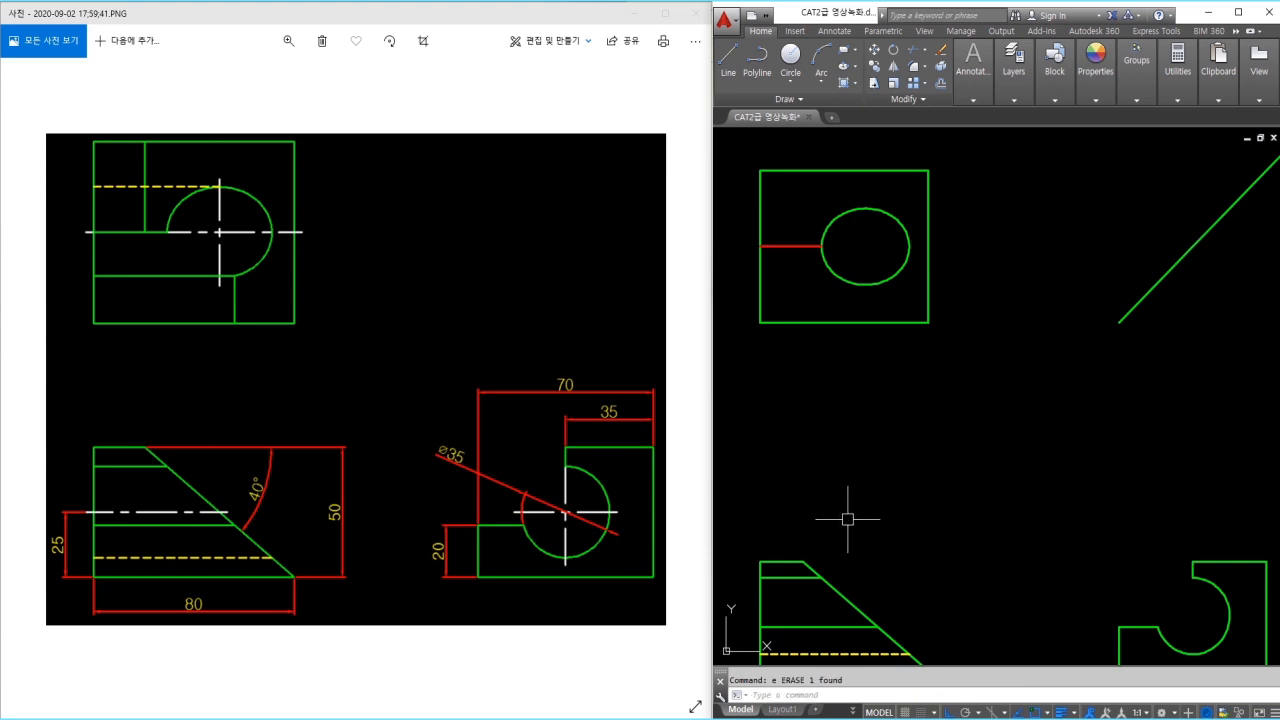
# Draw a vertical line from the top corner of the front view's sloped edge up past the top view
pyautogui.click(801, 562)
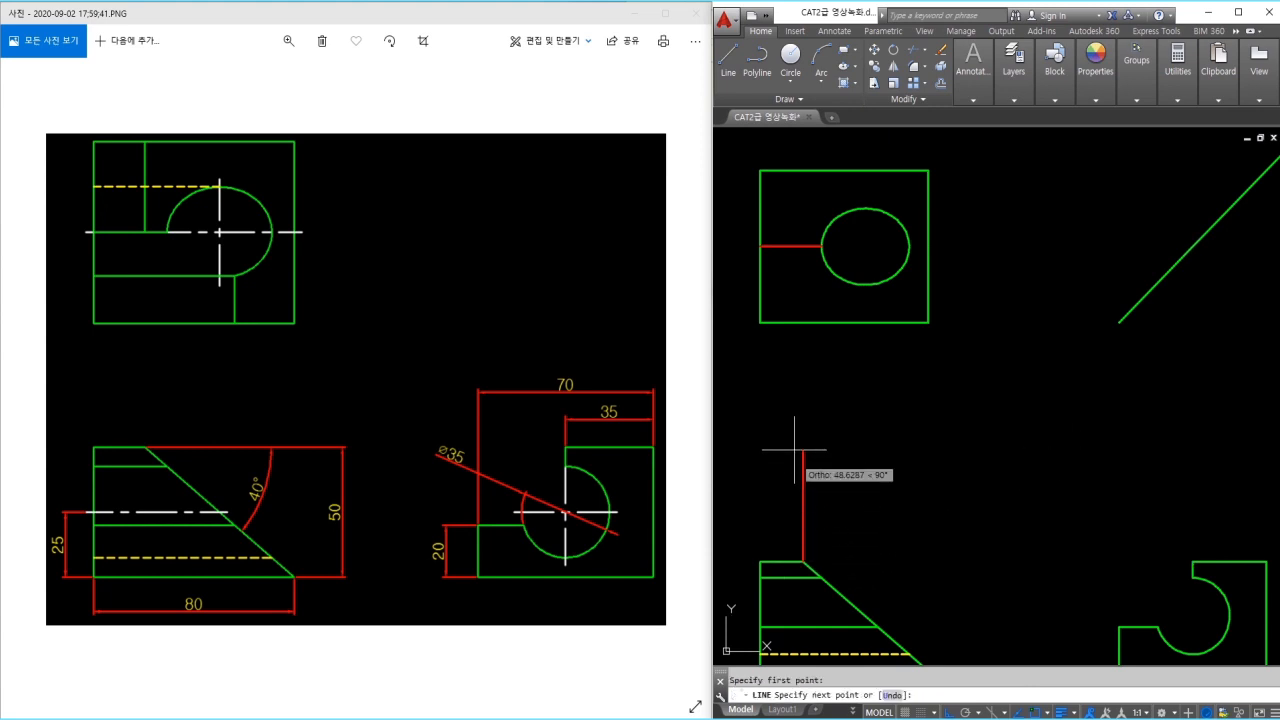
pyautogui.click(802, 148)
pyautogui.press('Return')
# Trim the vertical line to the segment between the top view's upper outline and the horizontal line beside the circle
pyautogui.write('tr')
pyautogui.press('Return')
pyautogui.press('Return')
pyautogui.click(803, 158)
pyautogui.click(793, 235)
pyautogui.click(806, 270)
pyautogui.press('Return')
pyautogui.press('Escape')
# Match the two new top view lines' properties to the green circle
pyautogui.write('ma')
pyautogui.press('Return')
pyautogui.click(834, 269)
pyautogui.click(847, 261)
pyautogui.click(798, 233)
pyautogui.press('Escape')
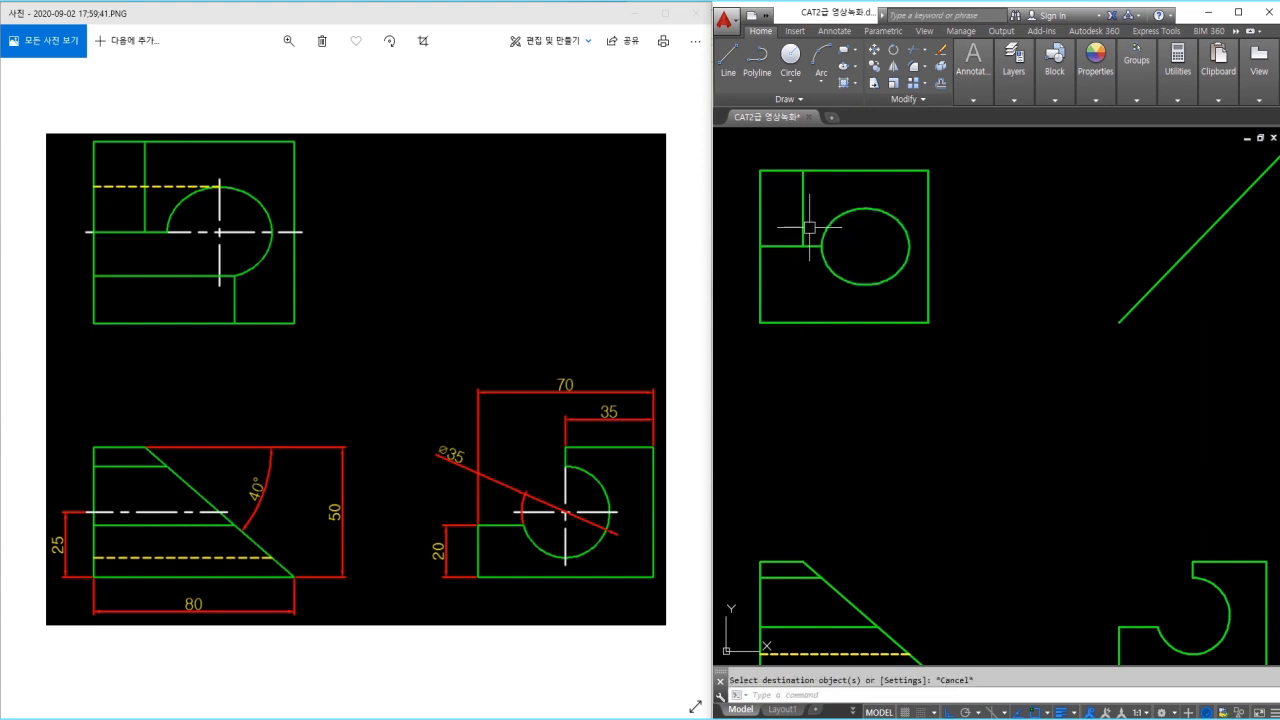
# Draw a horizontal line from the circle's highest point past the top view's left outline and trim the overhang
pyautogui.write('l')
pyautogui.press('Return')
pyautogui.click(865, 208)
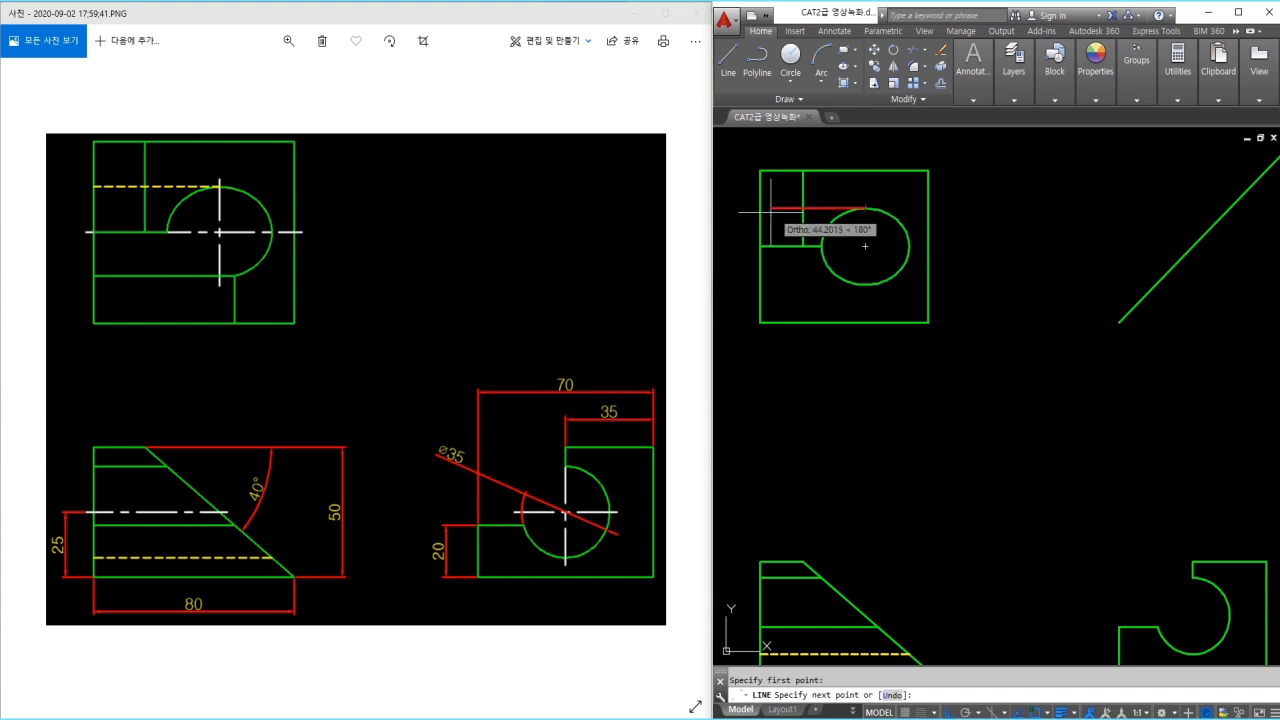
pyautogui.press('Escape')
pyautogui.write('tr')
pyautogui.press('Return')
pyautogui.press('Return')
pyautogui.click(750, 208)
pyautogui.press('Escape')
# Match the line at the circle's top to the properties of the front view's dashed hidden line
pyautogui.write('ma')
pyautogui.press('Return')
pyautogui.click(832, 651)
pyautogui.click(832, 208)
pyautogui.press('Escape')
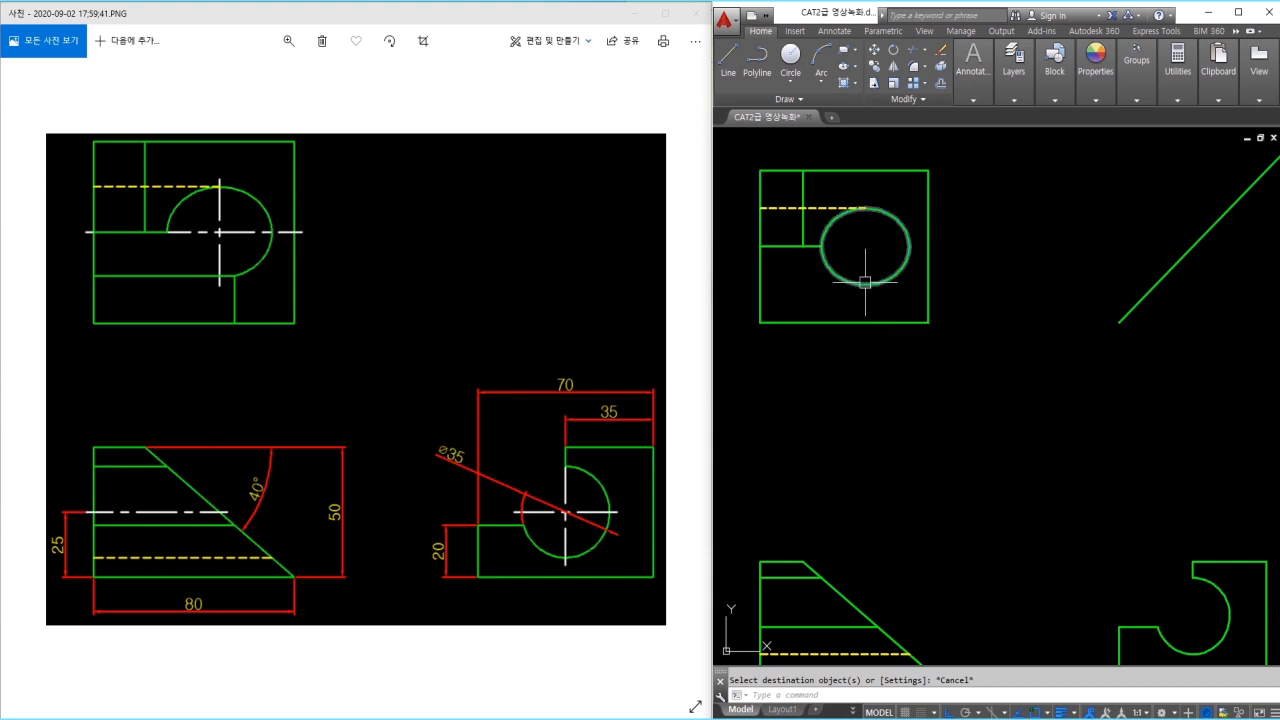
# Project the side view's lower step corner up past the 45° line and horizontally across the top view
pyautogui.moveTo(1016, 456); pyautogui.dragTo(1051, 420, button='middle')
pyautogui.write('l')
pyautogui.press('Return')
pyautogui.click(1162, 577)
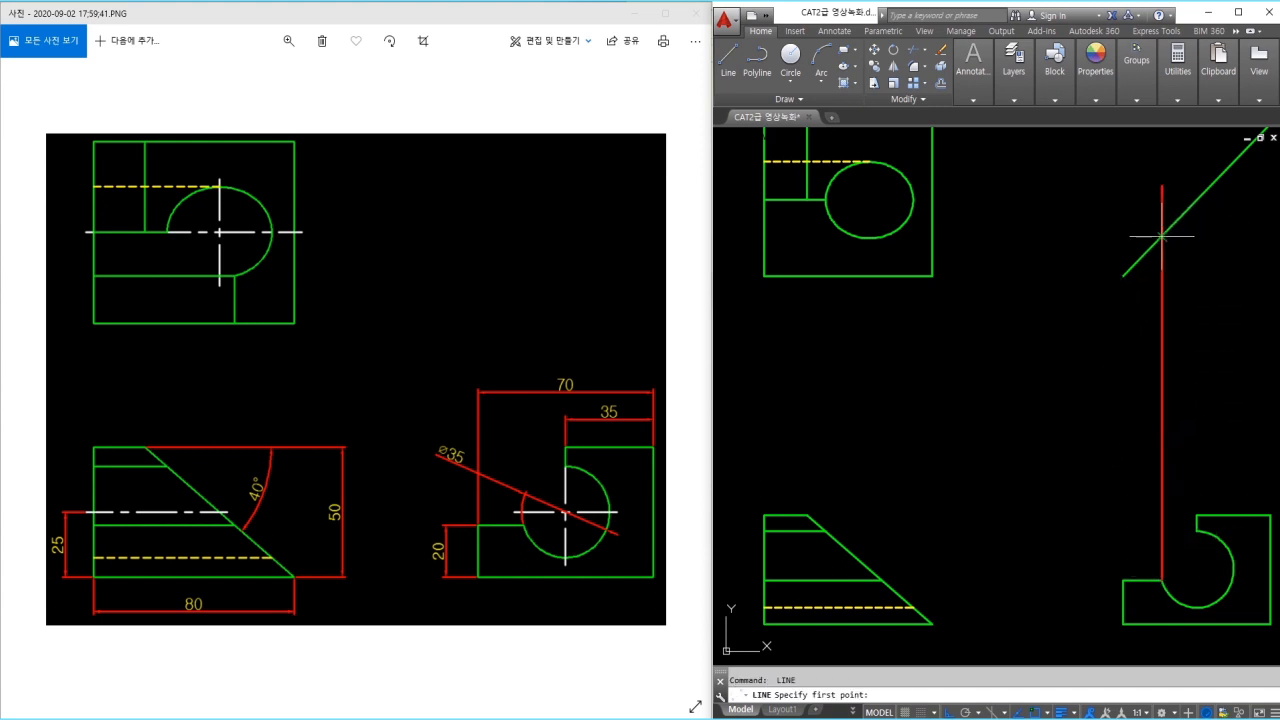
pyautogui.click(1092, 239)
pyautogui.click(742, 239)
pyautogui.press('Return')
pyautogui.scroll(4, 855, 241)
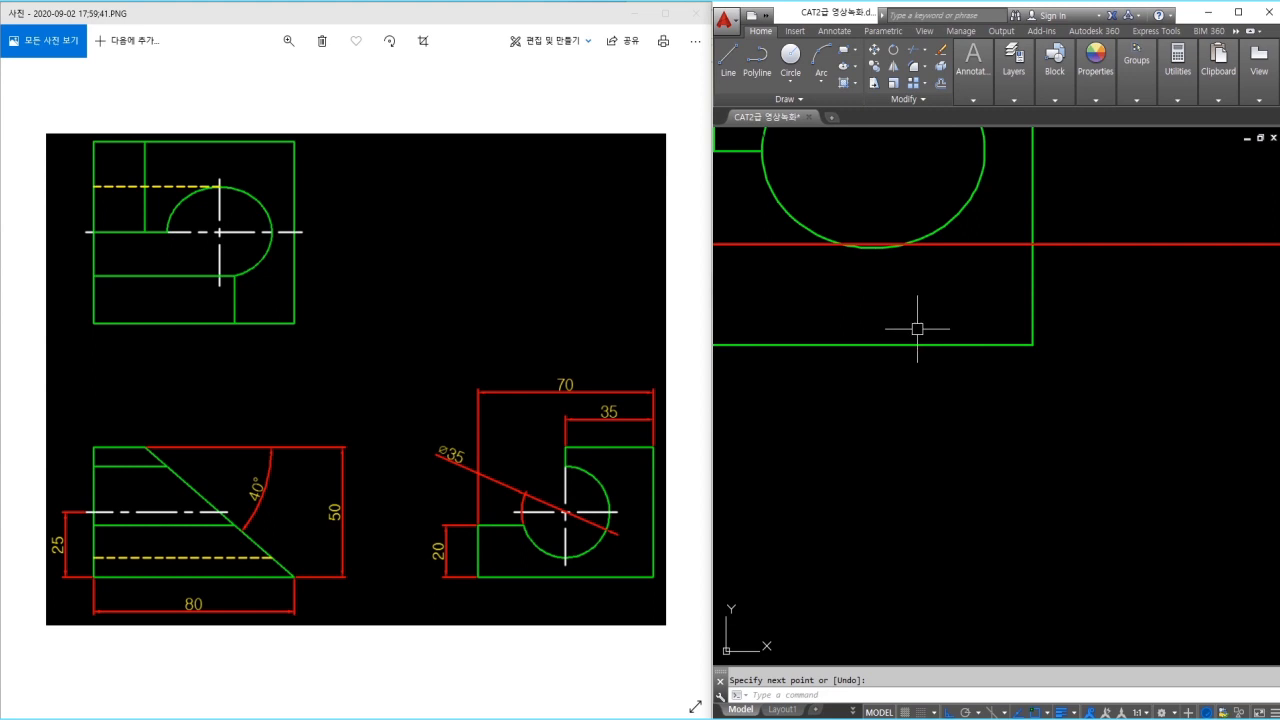
pyautogui.scroll(-4, 968, 357)
pyautogui.moveTo(955, 333); pyautogui.dragTo(943, 271, button='middle')
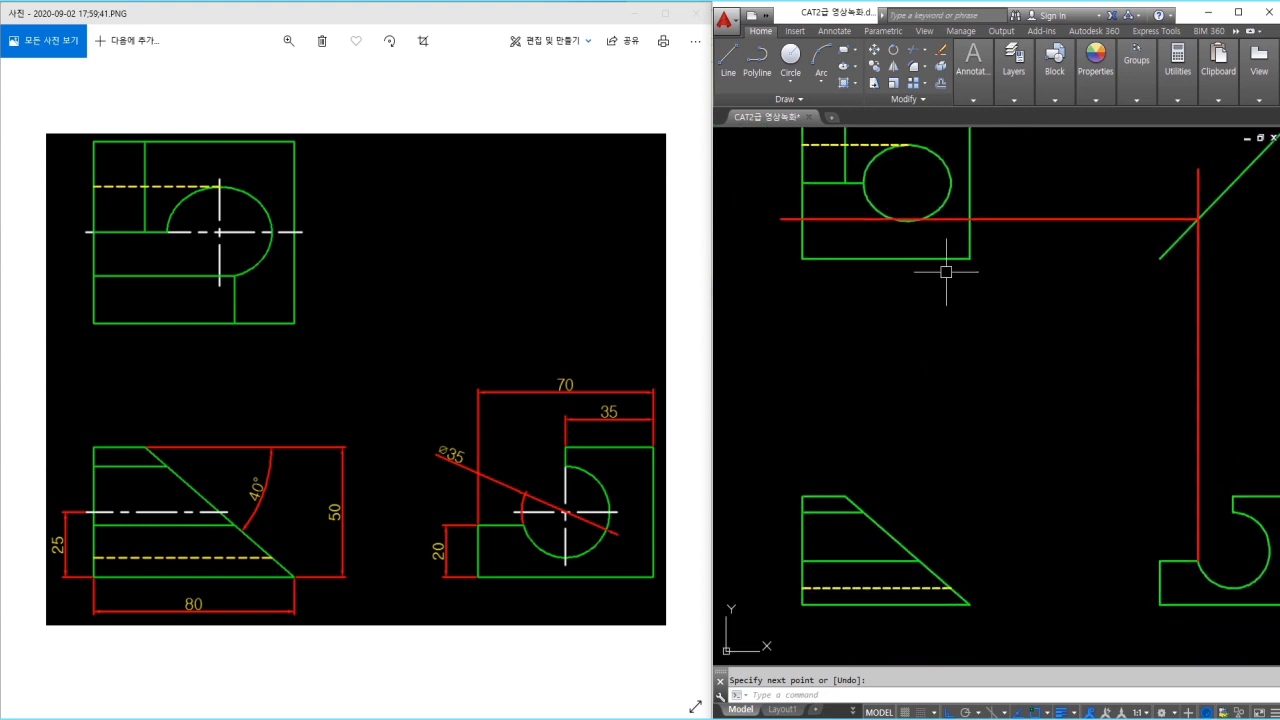
pyautogui.press('Return')
pyautogui.press('Return')
pyautogui.press('Escape')
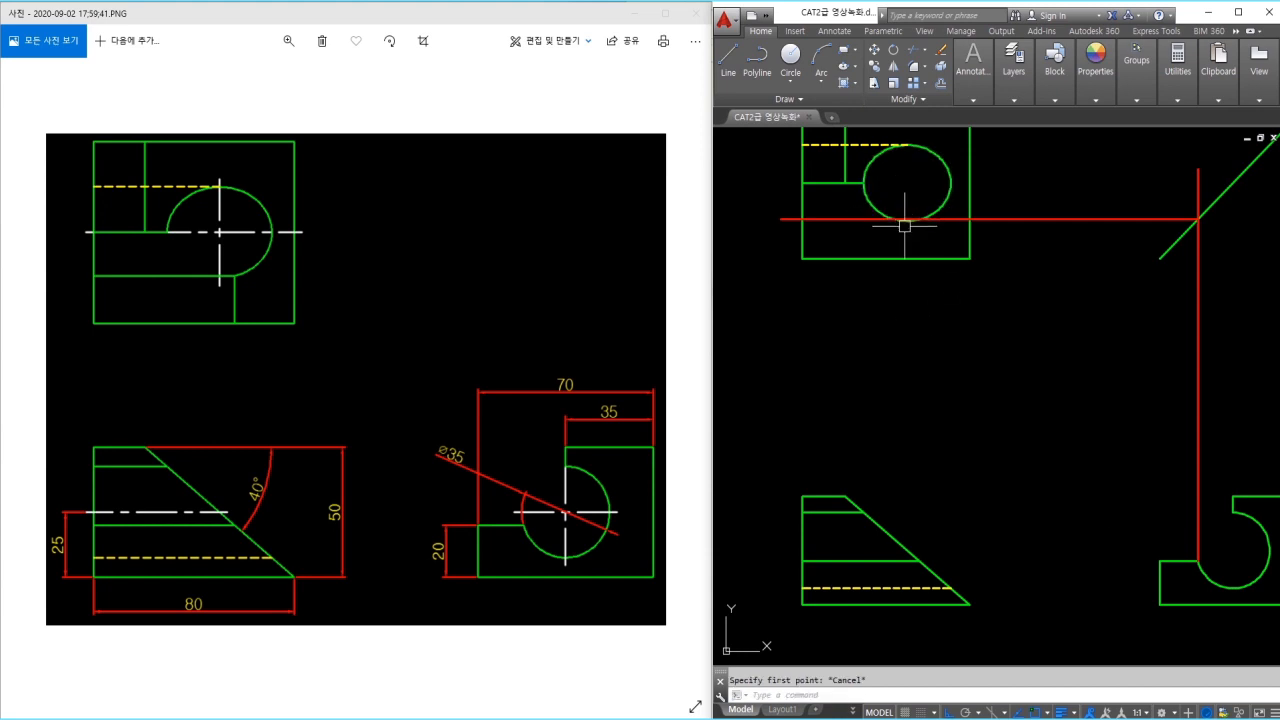
pyautogui.press('Return')
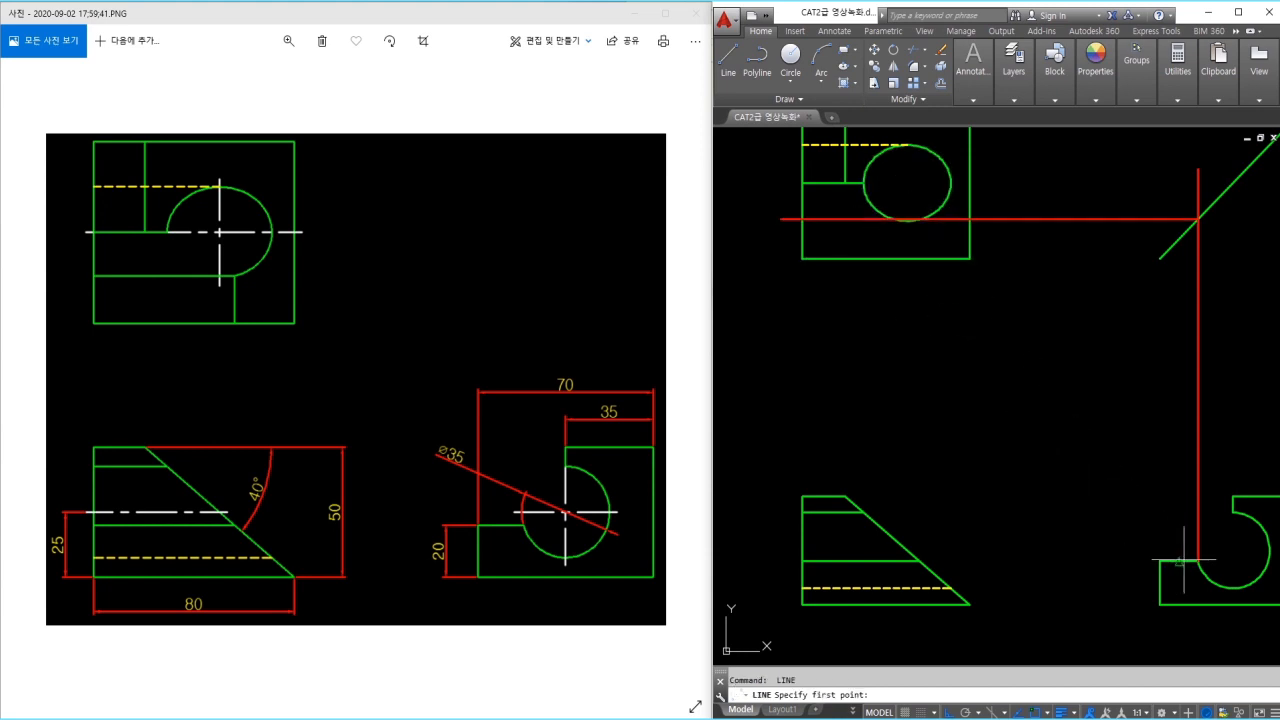
pyautogui.press('Return')
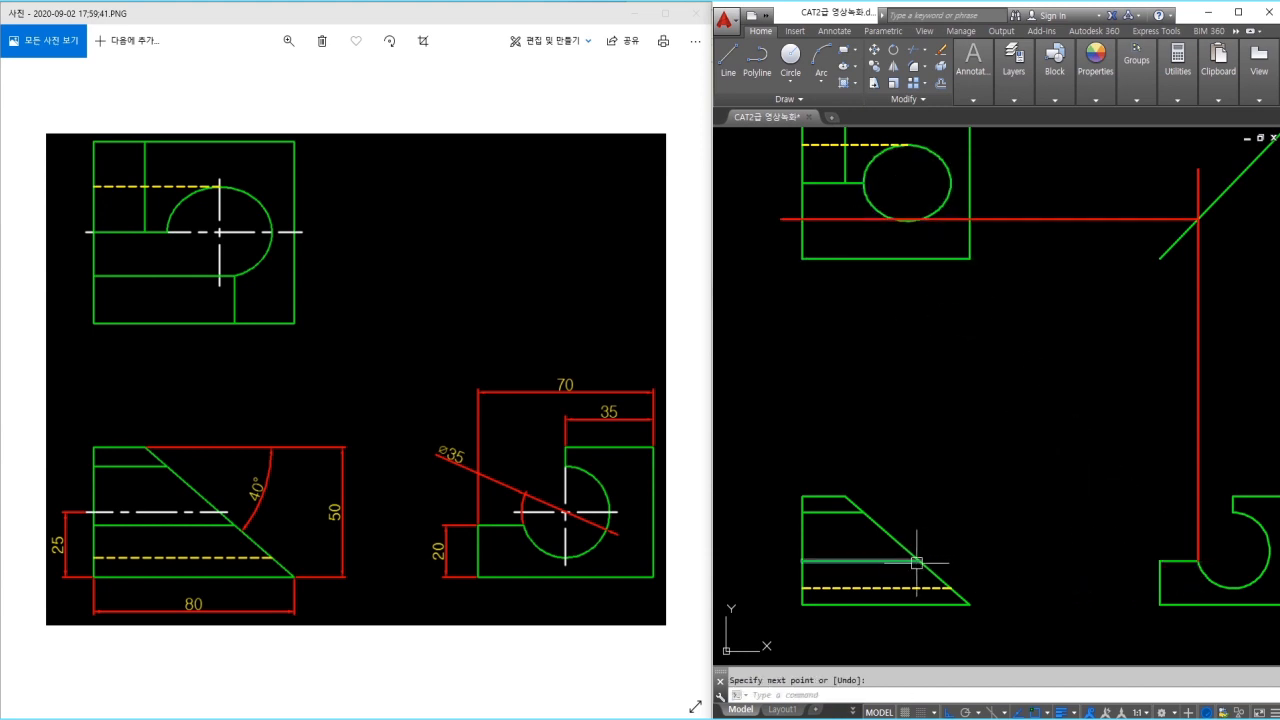
pyautogui.hotkey('ctrl', 'z')
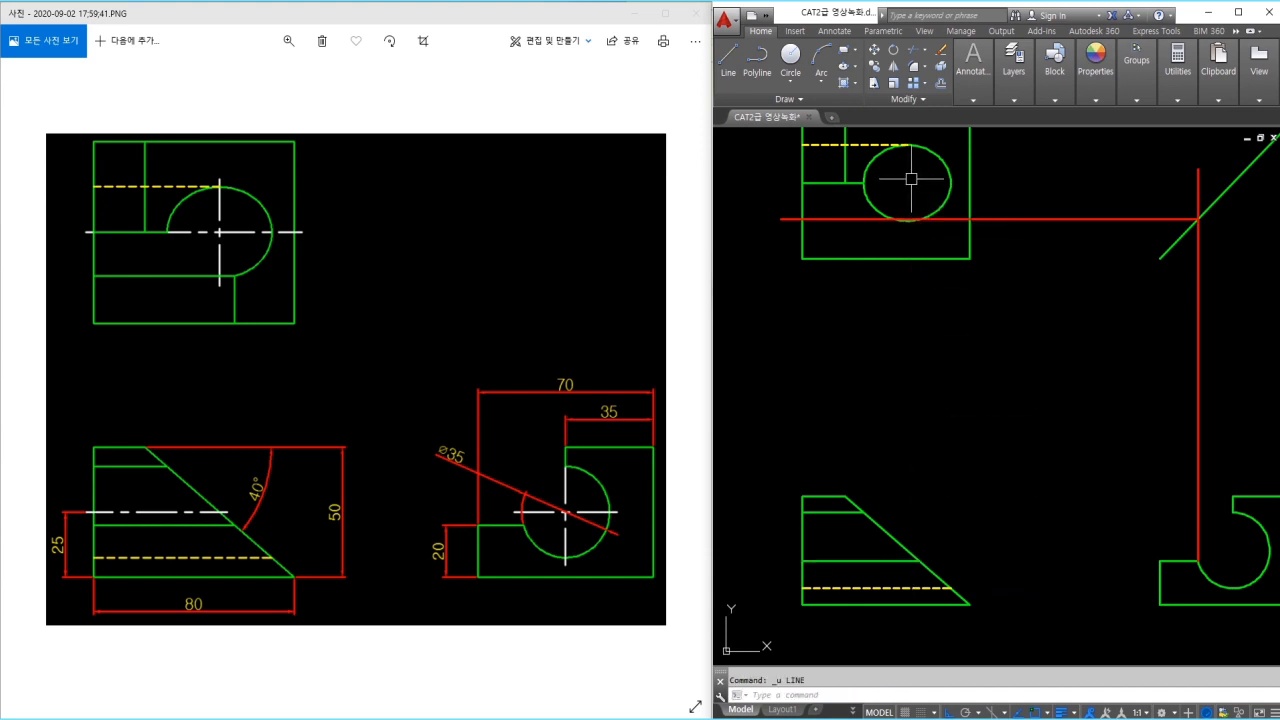
# Draw a vertical line from where the front view's middle line meets the slope up into the top view's circle
pyautogui.press('Return')
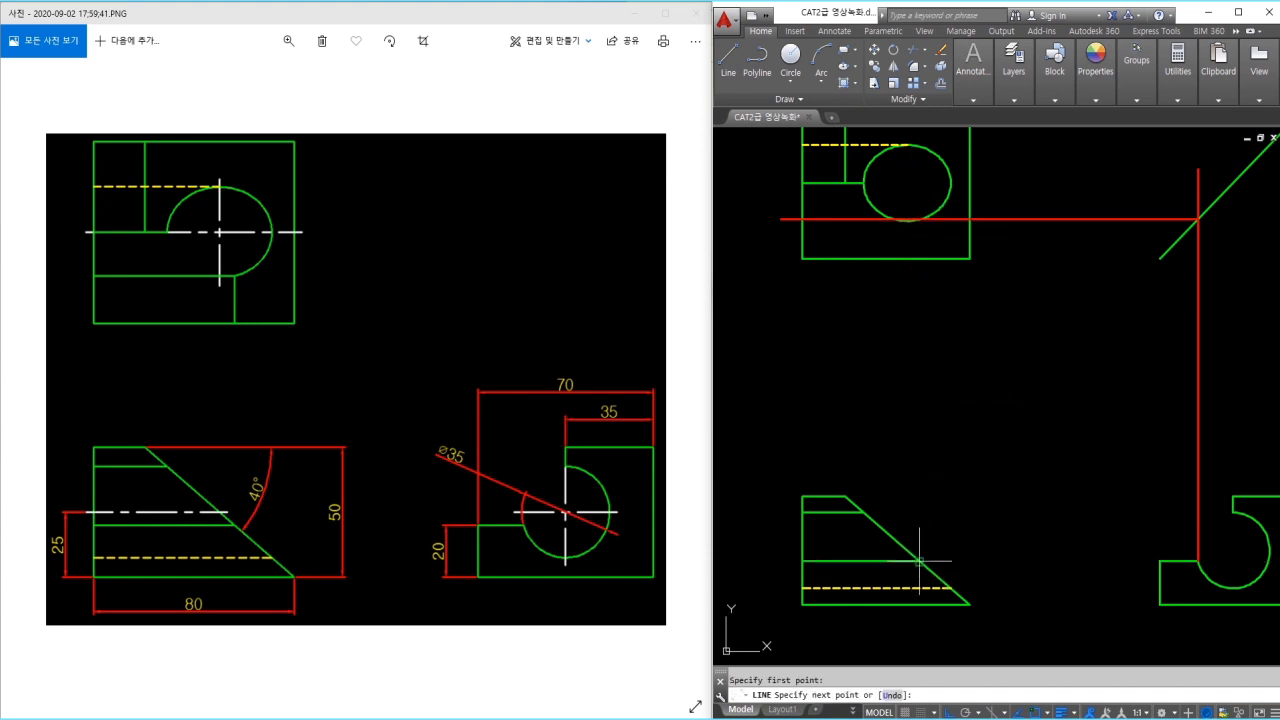
pyautogui.click(907, 565)
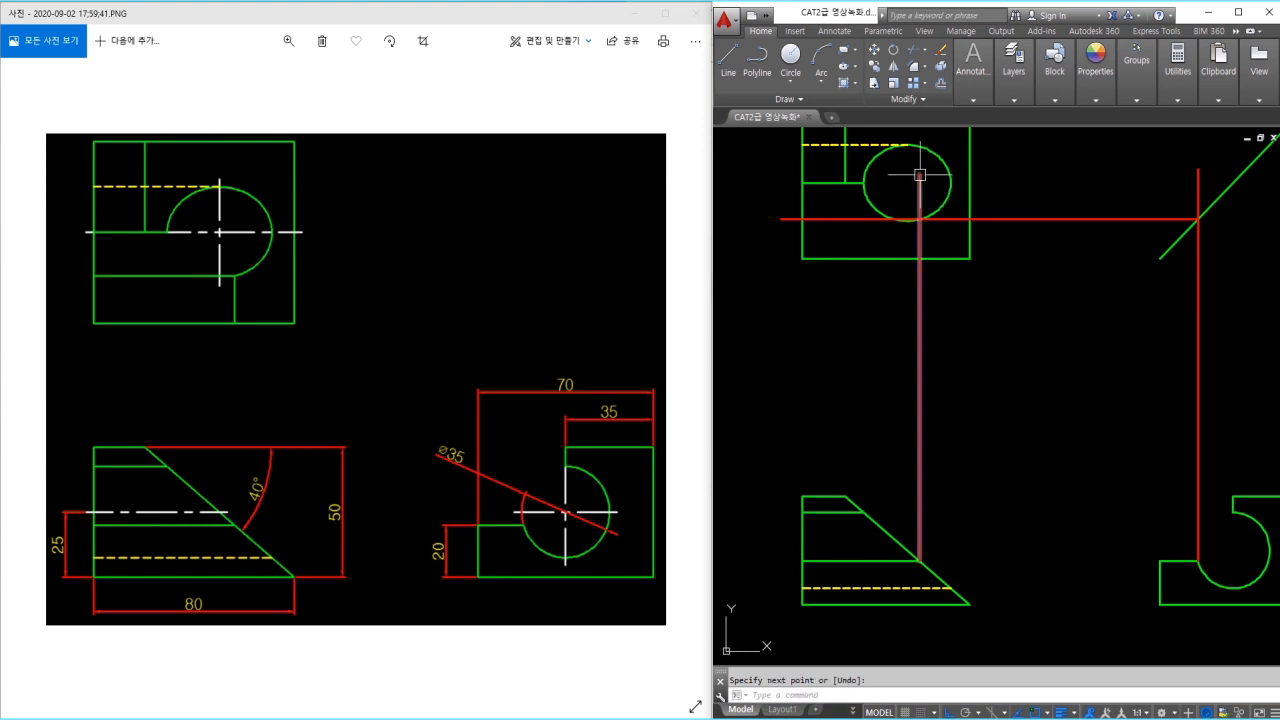
pyautogui.scroll(5, 908, 186)
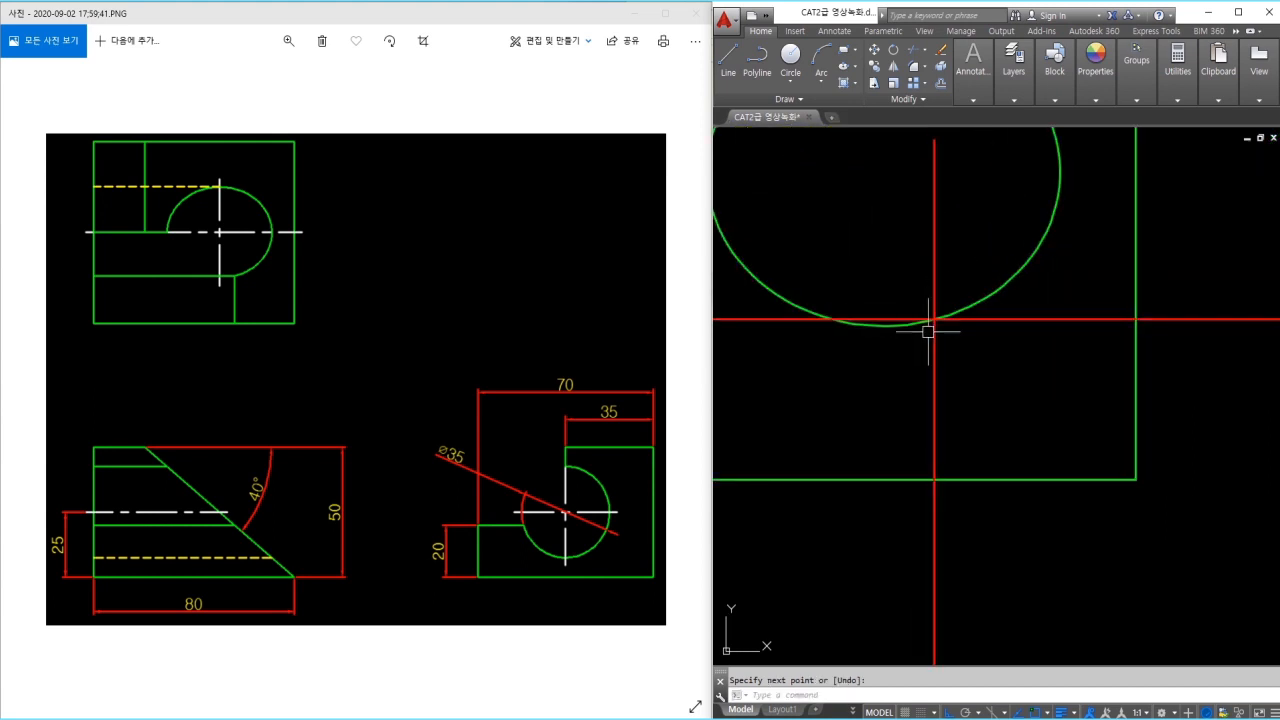
pyautogui.scroll(-5, 911, 346)
pyautogui.press('Escape')
# Trim the projected horizontal and vertical lines at their intersection and cut away the circle's lower-left arc
pyautogui.write('tr')
pyautogui.press('Return')
pyautogui.press('Return')
pyautogui.click(1010, 333)
pyautogui.click(997, 310)
pyautogui.press('Escape')
pyautogui.press('Return')
pyautogui.press('Return')
pyautogui.click(952, 326)
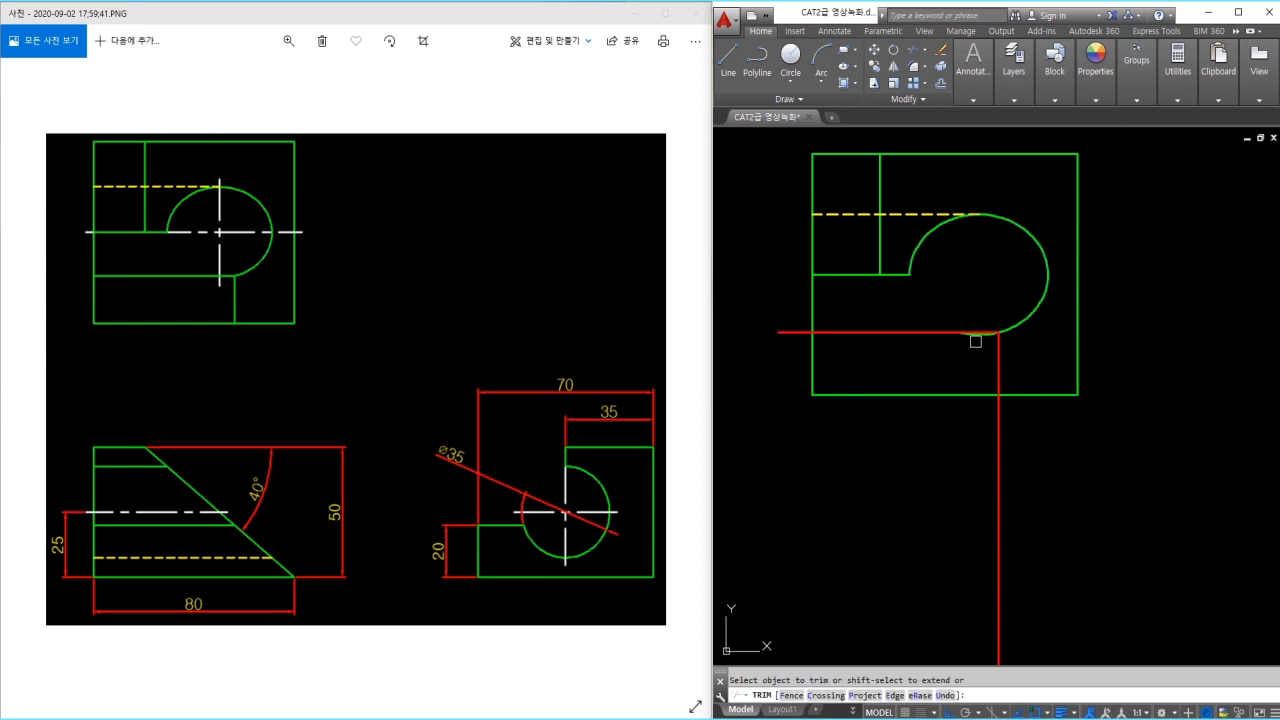
pyautogui.press('Escape')
# Trim the parts of both projected lines that extend outside the top view's lower and left outlines
pyautogui.write('tr')
pyautogui.press('Return')
pyautogui.press('Return')
pyautogui.click(999, 420)
pyautogui.click(783, 333)
pyautogui.scroll(-2, 836, 312)
pyautogui.moveTo(883, 357); pyautogui.dragTo(860, 339, button='middle')
pyautogui.press('Escape')
# Match the two trimmed projection lines' properties to the top view's green outline
pyautogui.click(931, 294)
pyautogui.click(914, 312)
pyautogui.press('Escape')
# Erase the leftover vertical projection line between the side view's step corner and the 45° line
pyautogui.click(1214, 400)
pyautogui.click(1171, 428)
pyautogui.write('e')
pyautogui.press('Return')
# Make the 중심선 layer current and draw a horizontal centreline from the arc's left end to the top view's right outline
pyautogui.moveTo(1150, 425); pyautogui.dragTo(1106, 381, button='middle')
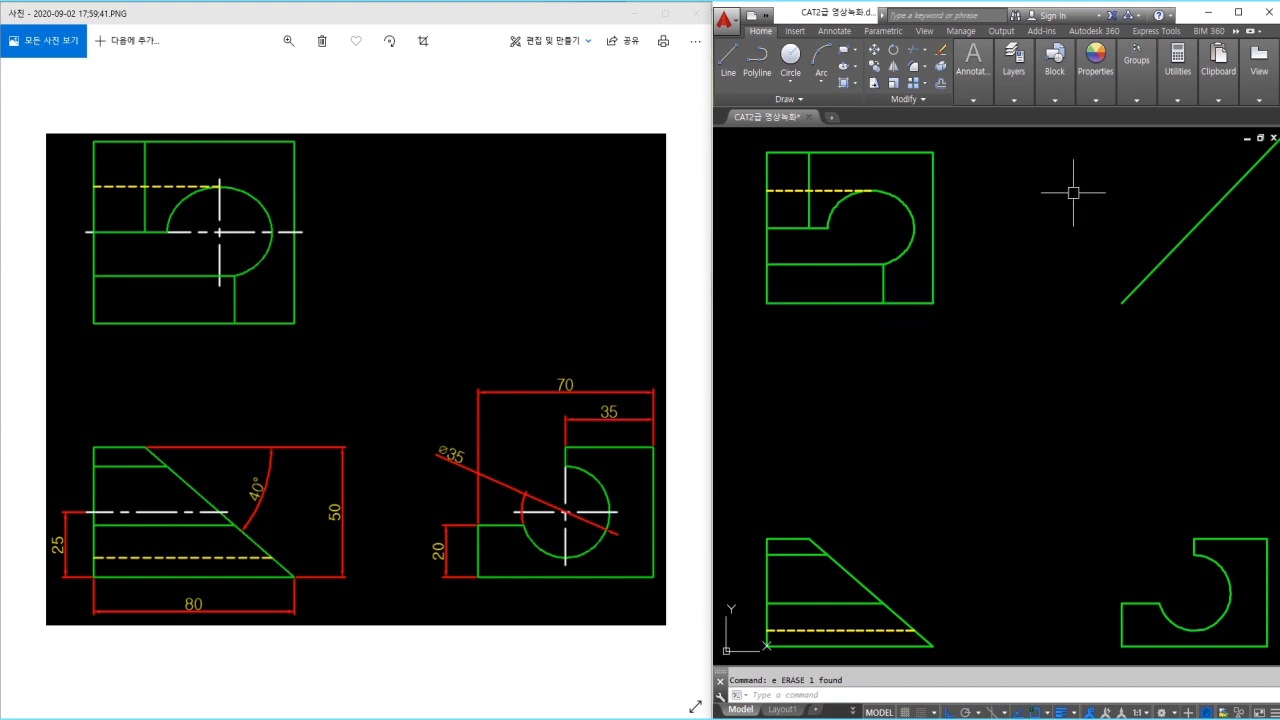
pyautogui.click(1015, 101)
pyautogui.click(1075, 117)
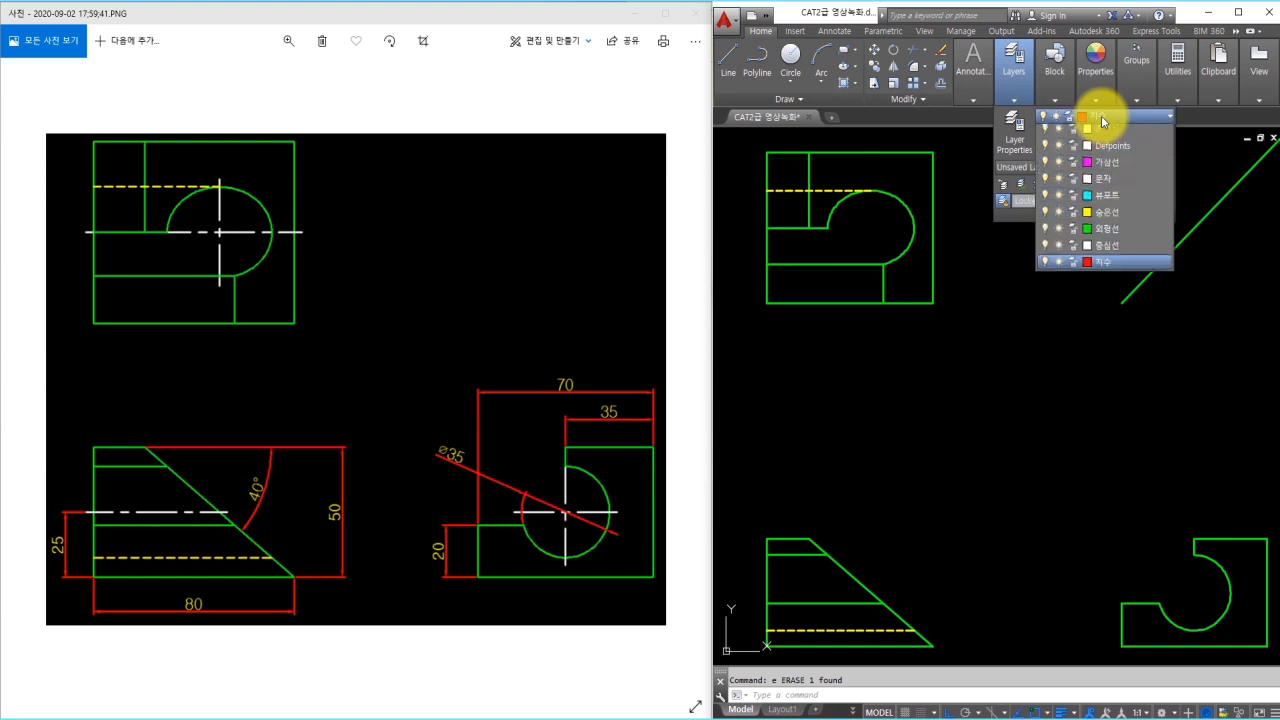
pyautogui.click(1107, 252)
pyautogui.scroll(3, 915, 270)
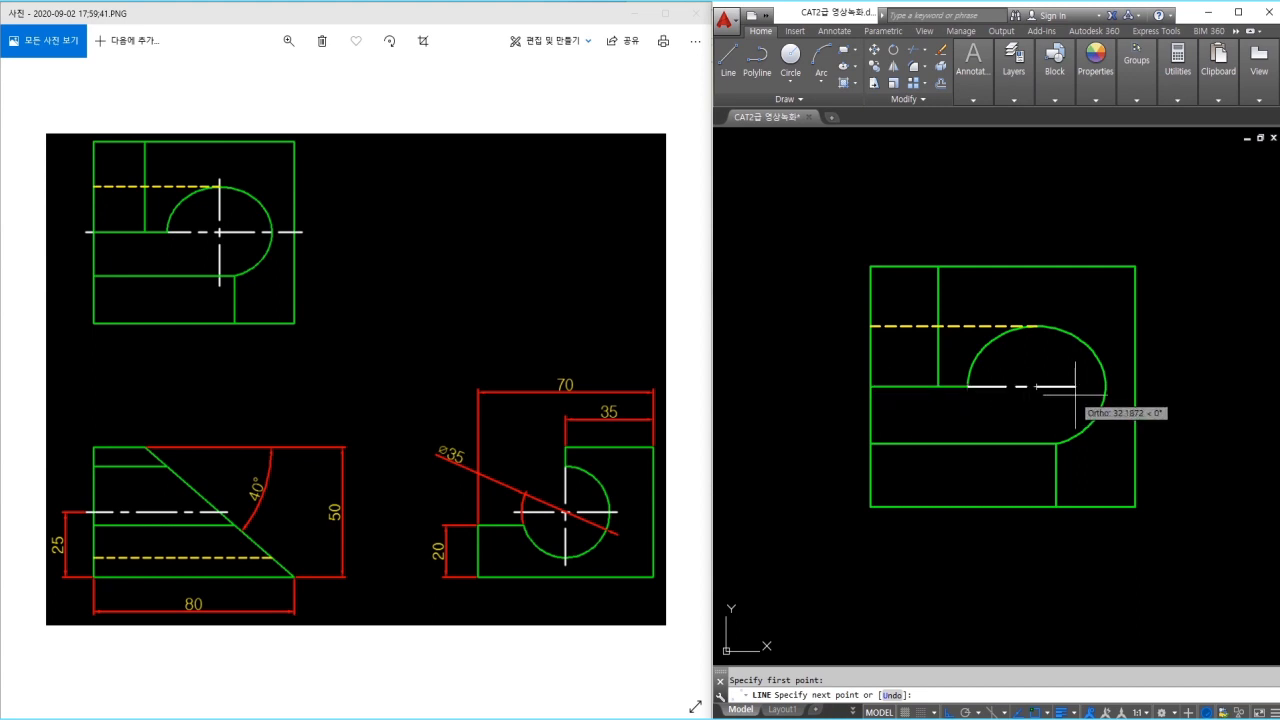
pyautogui.click(1135, 386)
pyautogui.press('Escape')
# Draw a vertical centreline from the arc's highest point down to the top view's lower horizontal line
pyautogui.press('Return')
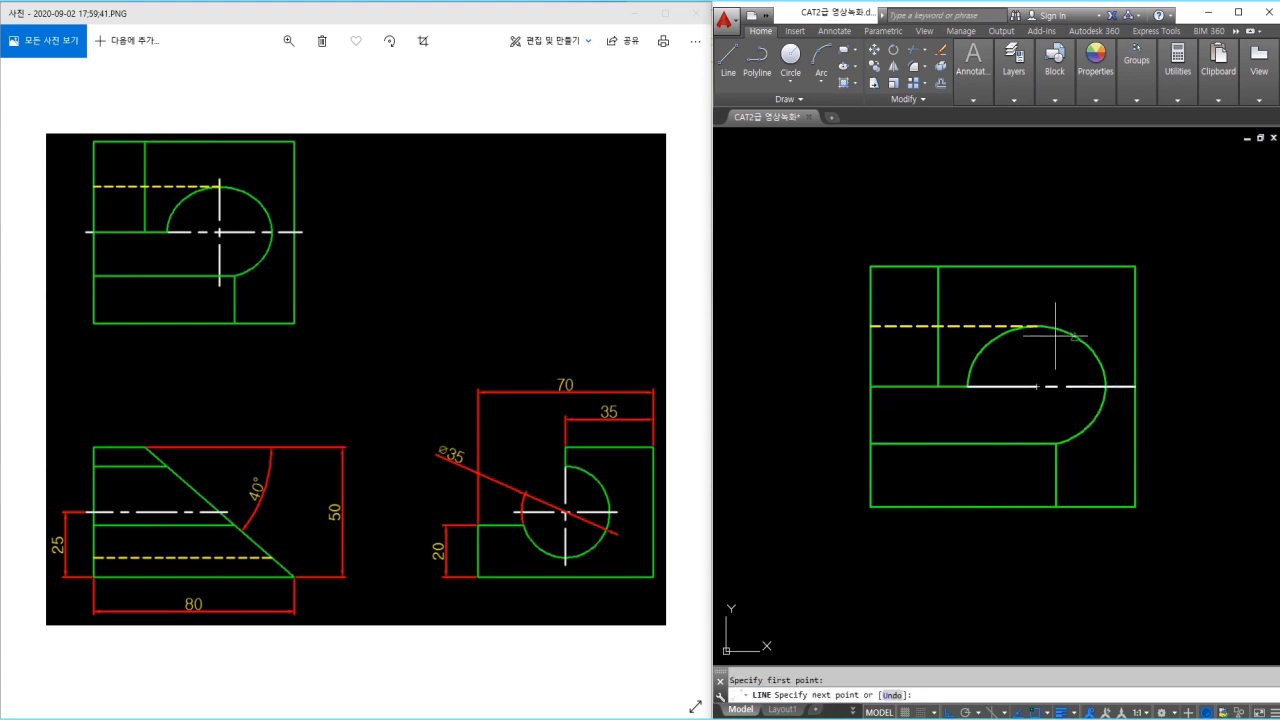
pyautogui.click(1037, 327)
pyautogui.click(1036, 442)
pyautogui.press('Escape')
# Draw a horizontal centreline stub 3 units long outward from the top view's left outline, in line with the arc's centre
pyautogui.press('Return')
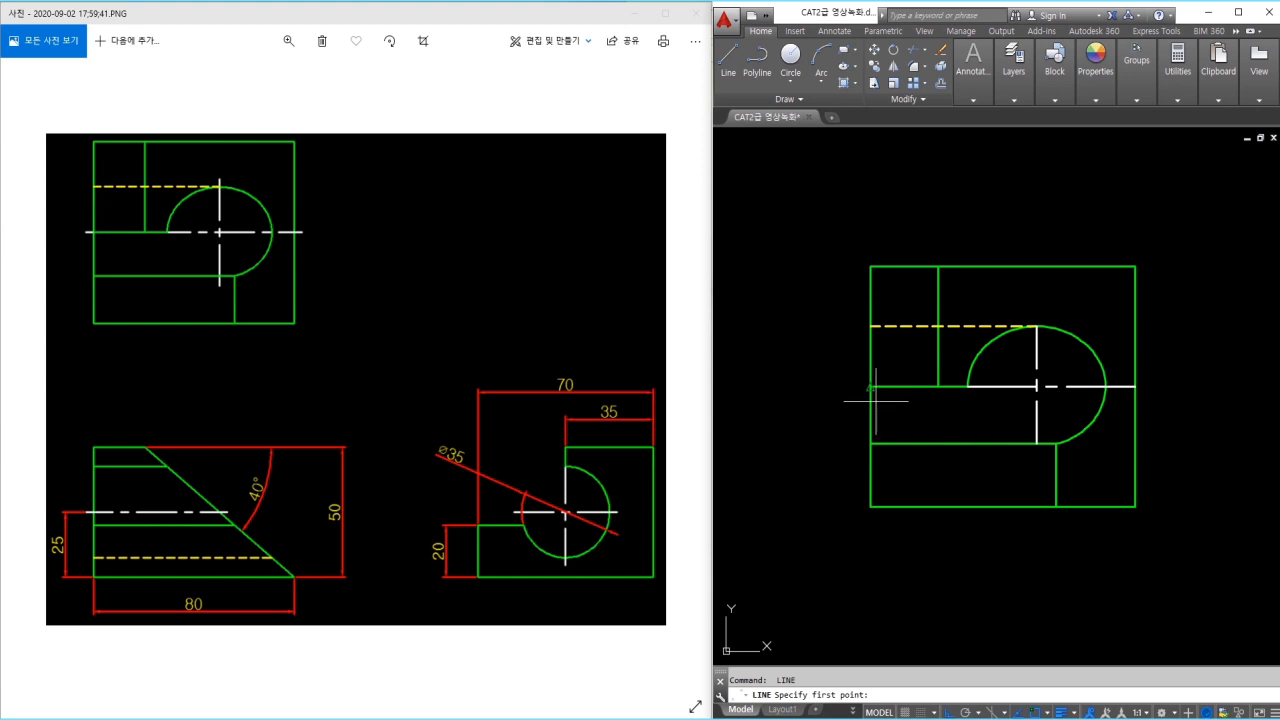
pyautogui.click(871, 386)
pyautogui.write('3')
pyautogui.press('Return')
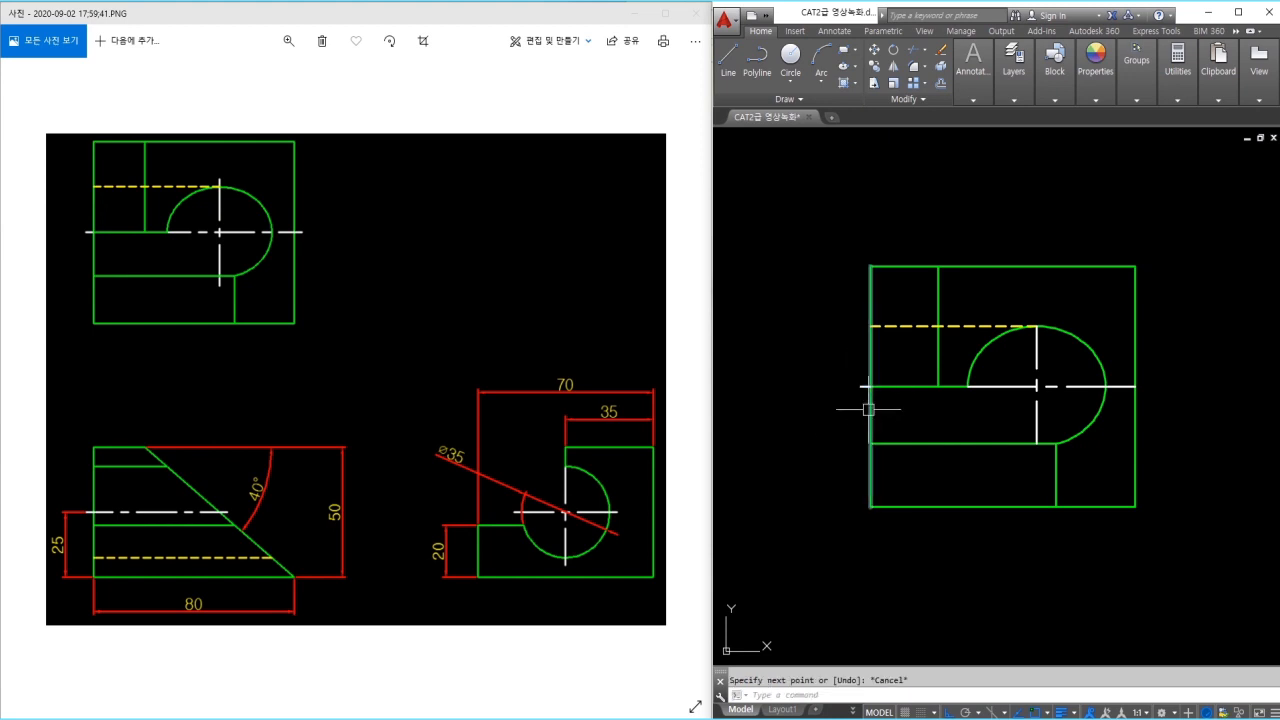
# Lengthen the top view's centrelines by a delta of 3 at the outline's right side and both vertical ends
pyautogui.press('Return')
pyautogui.write('de')
pyautogui.press('Return')
pyautogui.write('3')
pyautogui.press('Return')
pyautogui.click(1041, 344)
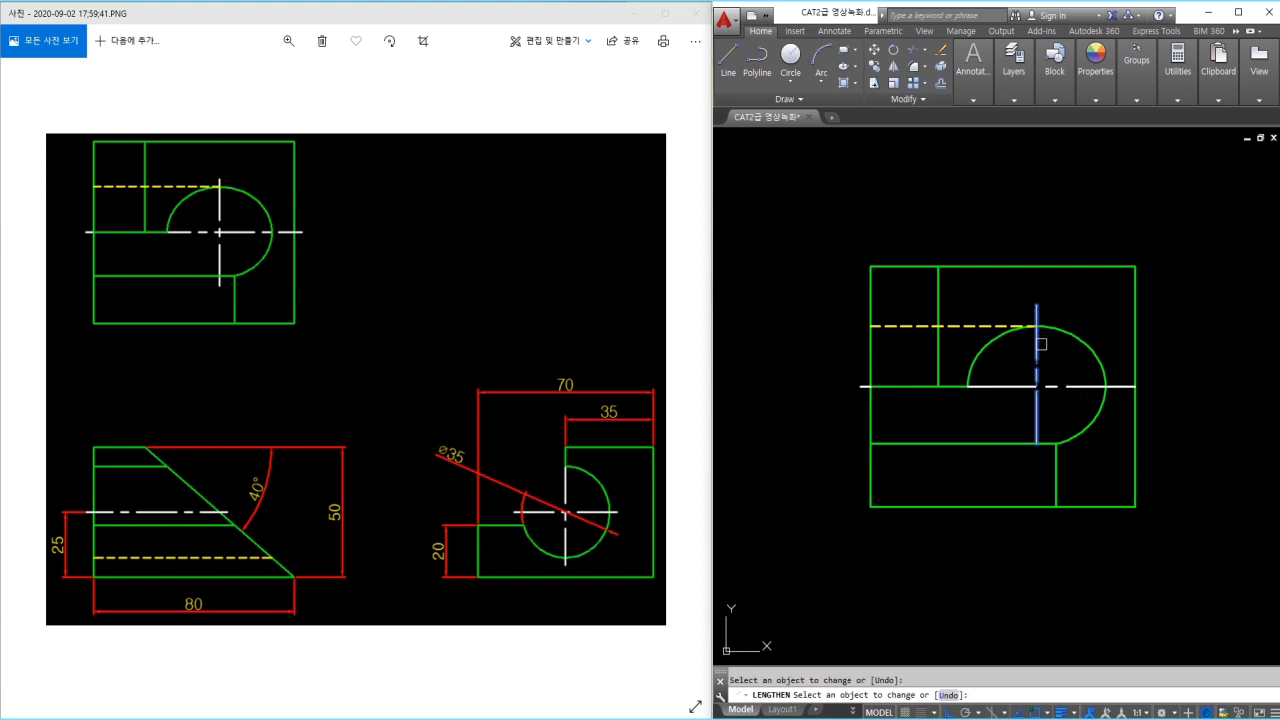
pyautogui.press('Escape')
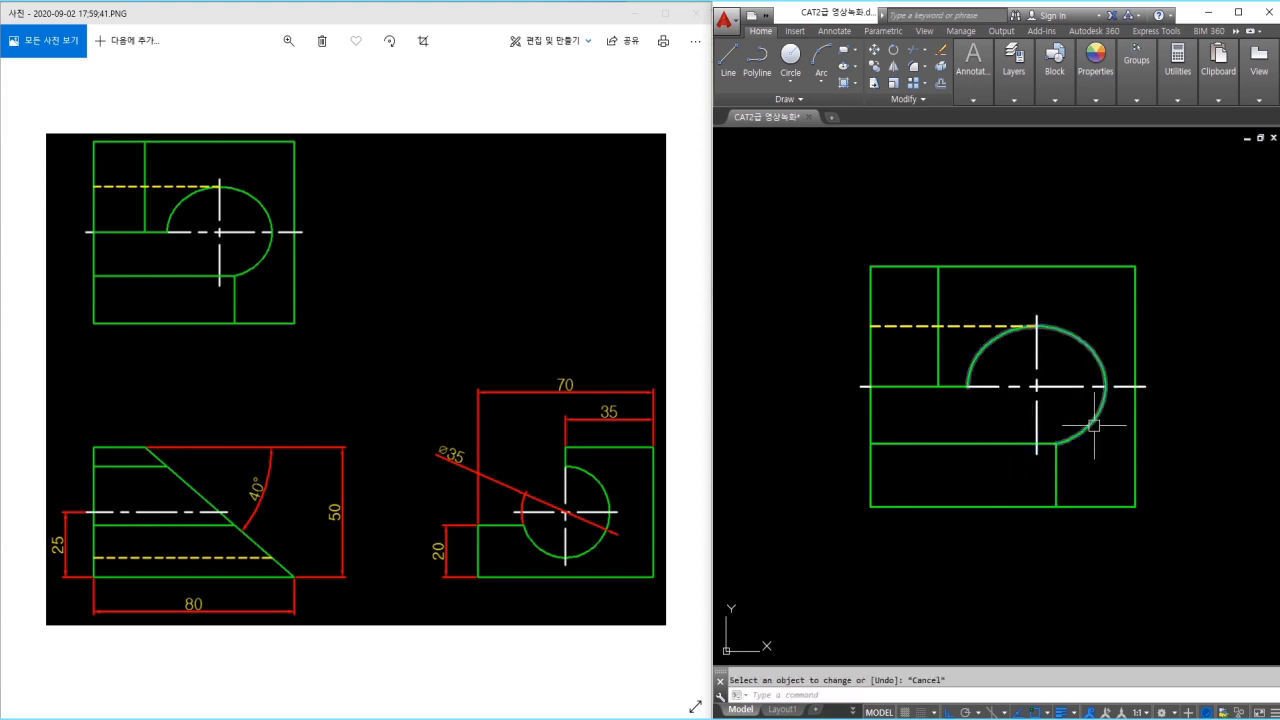
# Try to offset the front view's bottom edge upward by 25 while it is part of the joined outline
pyautogui.scroll(2, 866, 366)
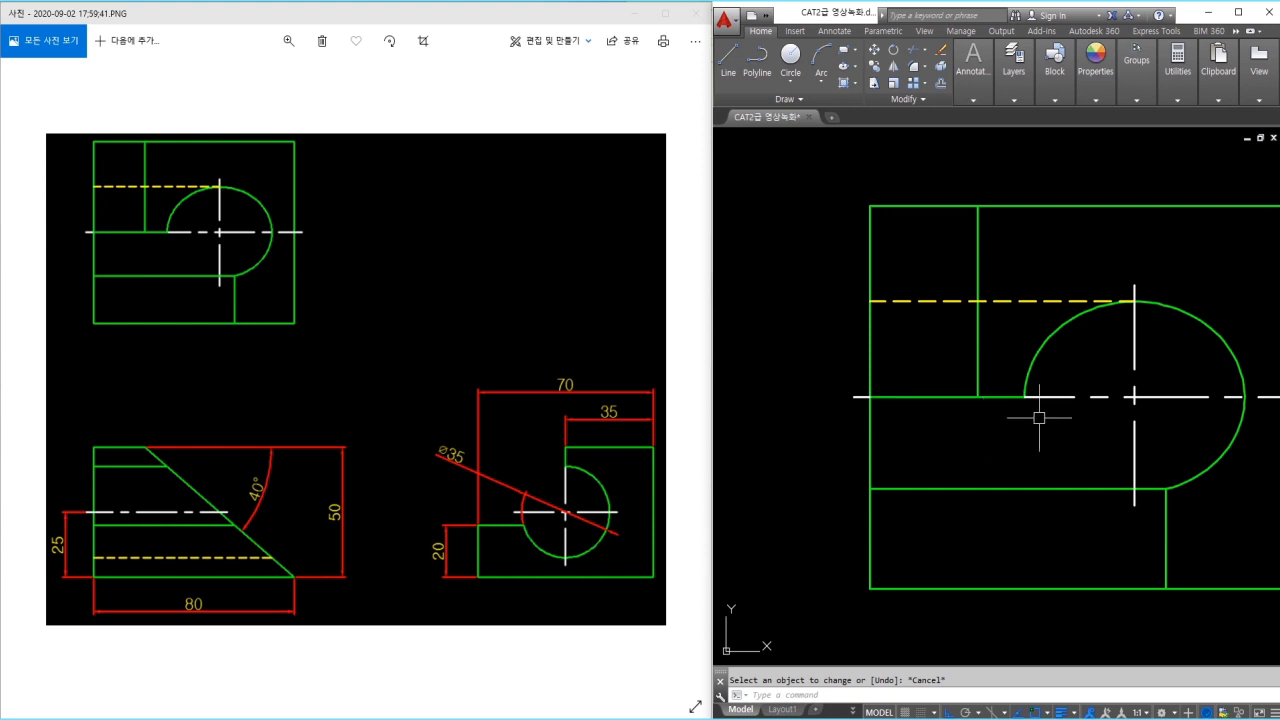
pyautogui.scroll(-2, 1010, 446)
pyautogui.moveTo(1013, 469); pyautogui.dragTo(981, 299, button='middle')
pyautogui.scroll(-2, 981, 299)
pyautogui.moveTo(965, 382); pyautogui.dragTo(955, 329, button='middle')
pyautogui.scroll(2, 893, 452)
pyautogui.write('k')
pyautogui.press('BackSpace')
pyautogui.write('o')
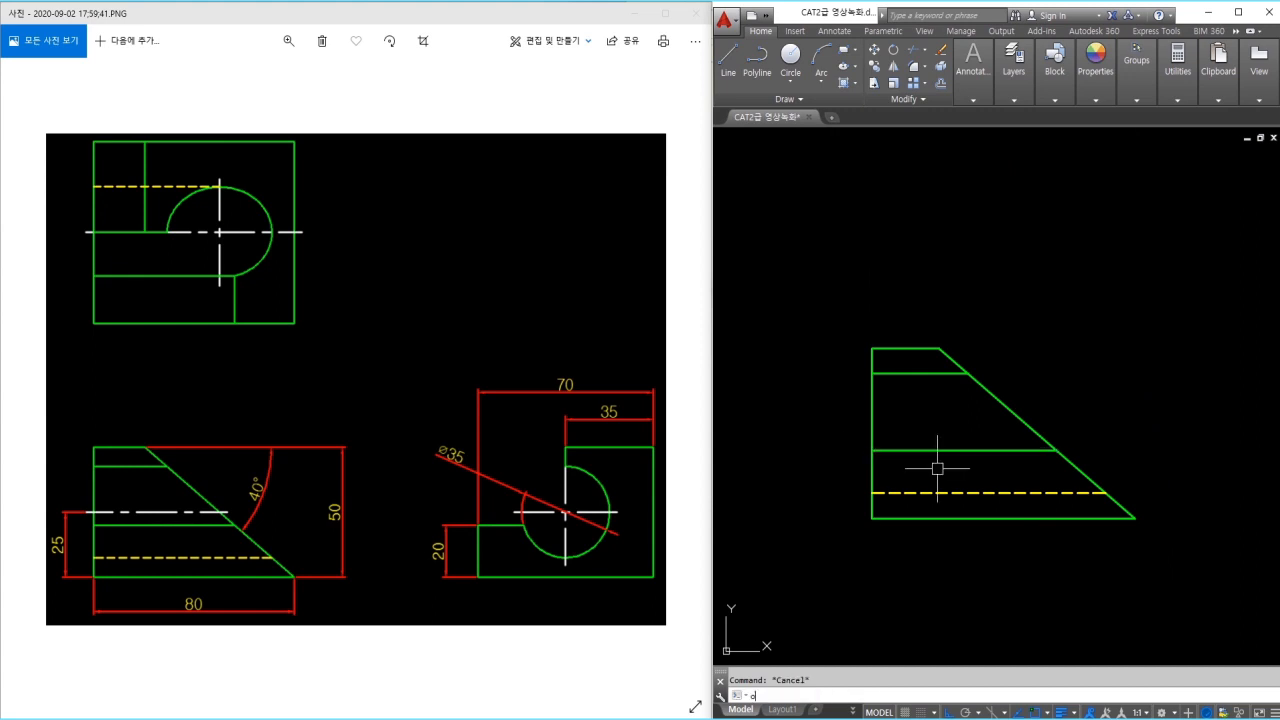
pyautogui.press('Return')
pyautogui.write('25')
pyautogui.press('Return')
pyautogui.scroll(2, 985, 496)
pyautogui.click(985, 543)
pyautogui.click(1023, 423)
pyautogui.press('Escape')
pyautogui.click(1006, 411)
pyautogui.write('e')
pyautogui.press('Return')
# Explode the front view's outline and offset its bottom edge 25 upward
pyautogui.click(990, 547)
pyautogui.write('x')
pyautogui.press('Return')
pyautogui.write('o')
pyautogui.press('Return')
pyautogui.press('Return')
pyautogui.click(1020, 547)
pyautogui.click(1020, 466)
# Trim the offset line at the front view's slanted edge and lengthen both of its ends by a delta of 3
pyautogui.write('tr')
pyautogui.press('Return')
pyautogui.press('Return')
pyautogui.click(1135, 412)
pyautogui.press('Escape')
pyautogui.write('len de 3')
pyautogui.click(912, 414)
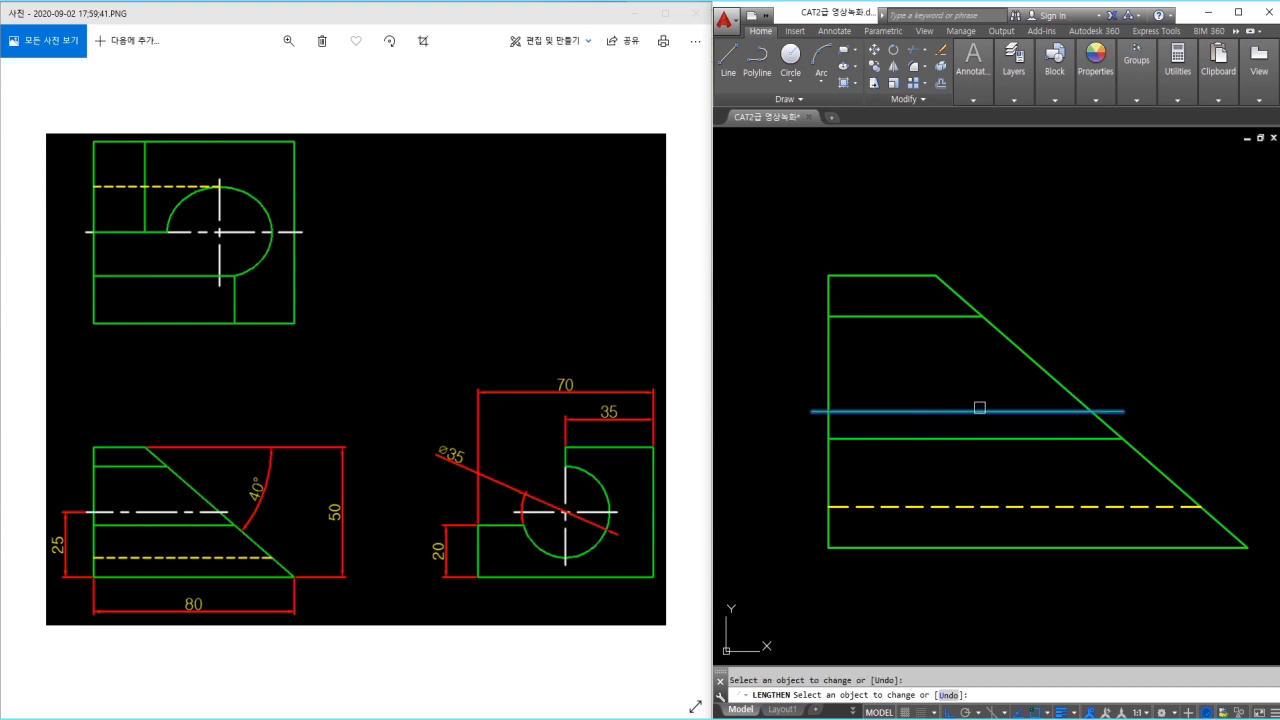
pyautogui.click(980, 407)
pyautogui.press('Escape')
# Match the front view's offset line to the properties of the top view's vertical centreline
pyautogui.scroll(-5, 970, 375)
pyautogui.moveTo(995, 148); pyautogui.dragTo(969, 226, button='middle')
pyautogui.write('e')
pyautogui.press('Return')
pyautogui.click(990, 145)
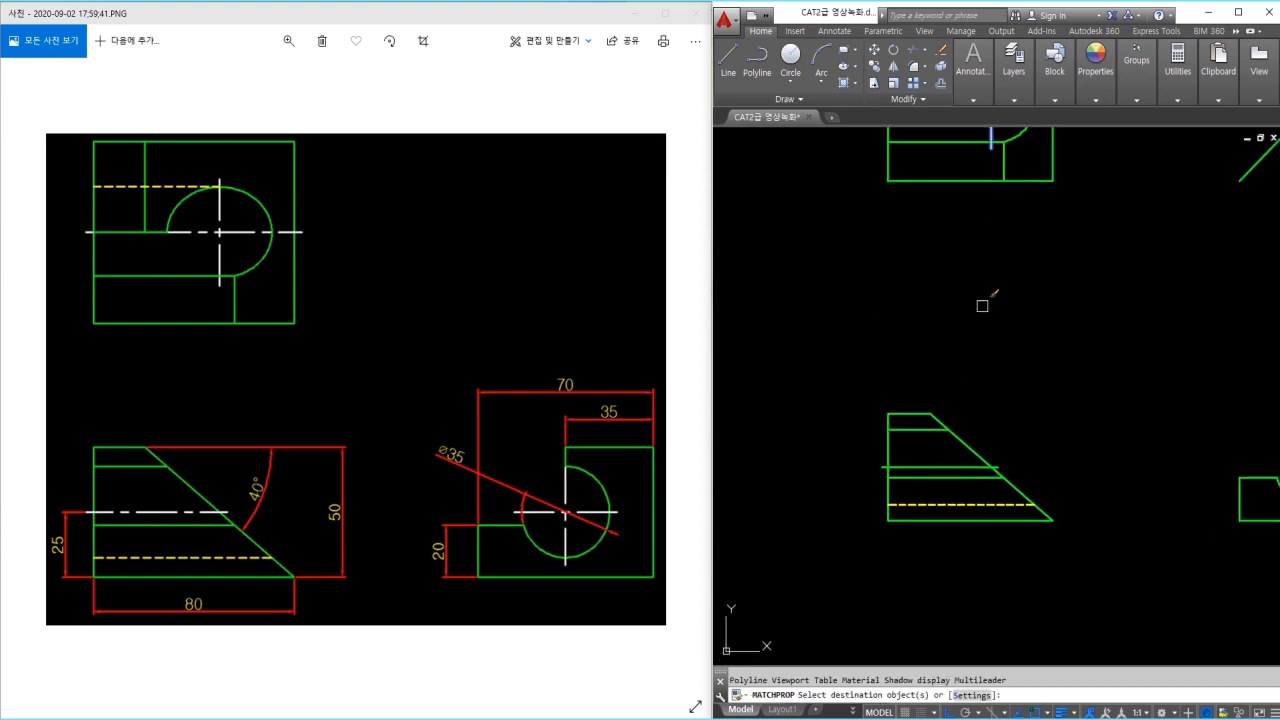
pyautogui.press('Escape')
# Draw a construction circle over the side view's arc, with the same centre and radius
pyautogui.moveTo(1122, 460); pyautogui.dragTo(846, 455, button='middle')
pyautogui.scroll(2, 1014, 464)
pyautogui.scroll(2, 1110, 471)
pyautogui.moveTo(1105, 425); pyautogui.dragTo(1121, 384, button='middle')
pyautogui.write('c')
pyautogui.press('Return')
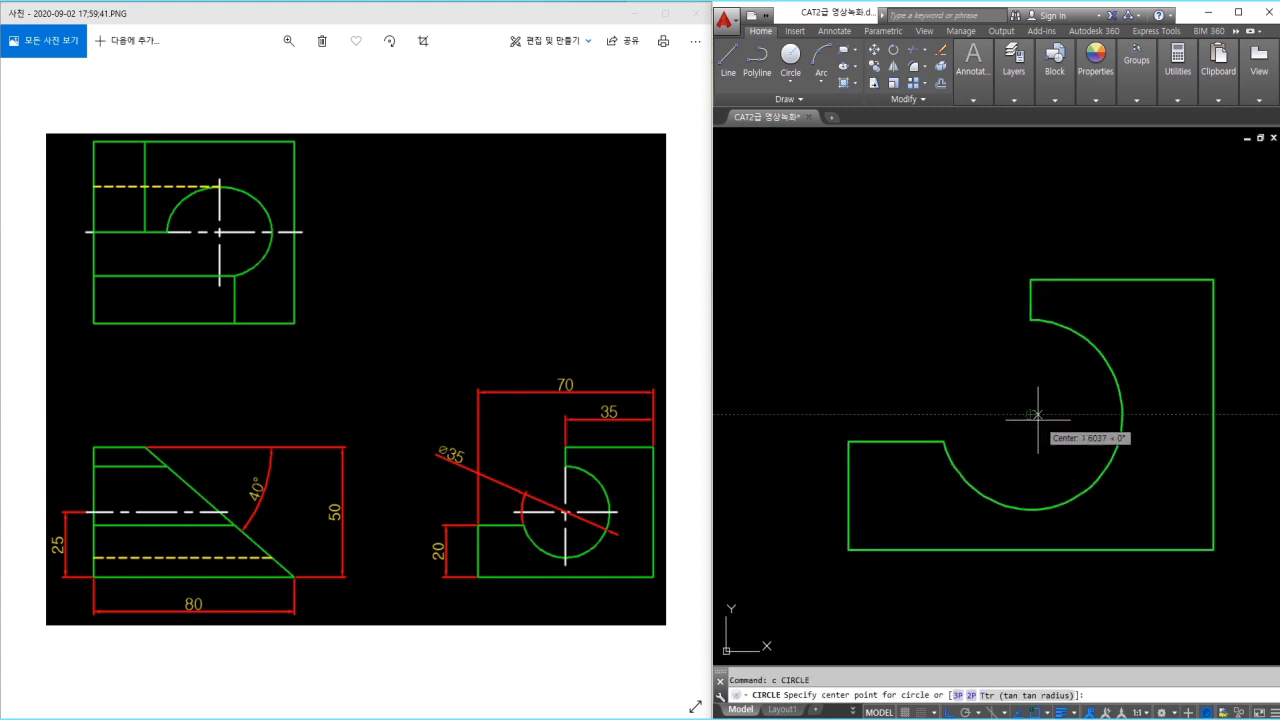
pyautogui.click(1031, 413)
pyautogui.click(940, 413)
# Draw a horizontal and a vertical centreline across the full diameter of the side view's construction circle
pyautogui.write('l')
pyautogui.press('Return')
pyautogui.click(940, 413)
pyautogui.click(1122, 413)
pyautogui.press('Return')
pyautogui.click(1034, 321)
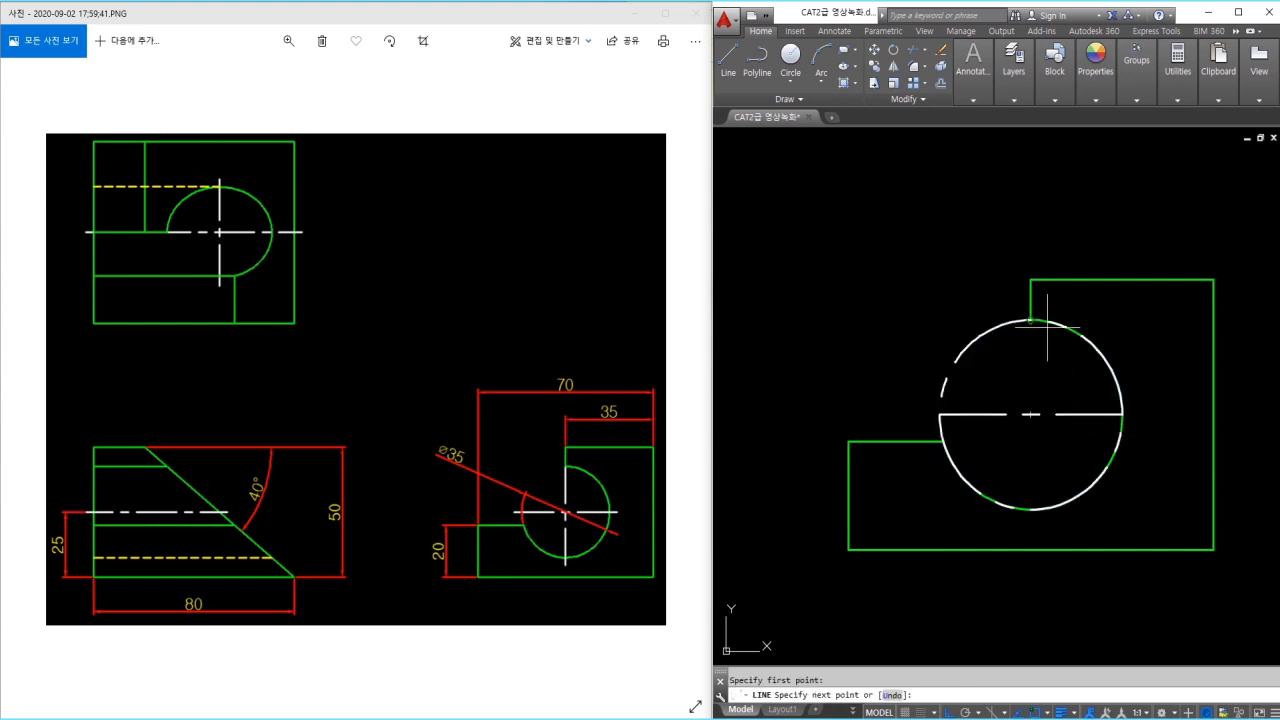
pyautogui.click(1036, 507)
pyautogui.press('Return')
# Erase the construction circle from the side view, keeping the arc and both centrelines
pyautogui.click(973, 383)
pyautogui.click(937, 335)
pyautogui.write('e')
pyautogui.press('Return')
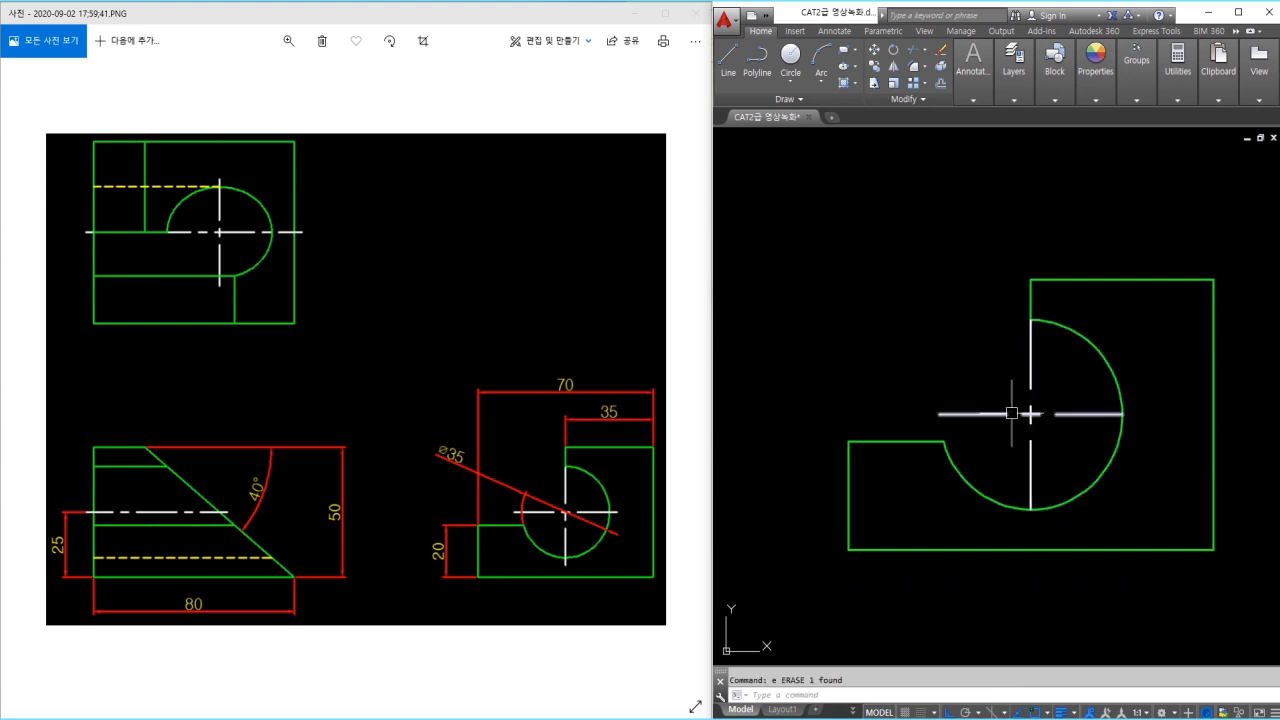
# Lengthen the side view's centrelines by a delta of 3 at both horizontal ends and the lower vertical end
pyautogui.write('lect an')
pyautogui.press('Return')
pyautogui.write('de')
pyautogui.press('Return')
pyautogui.write('3')
pyautogui.press('Return')
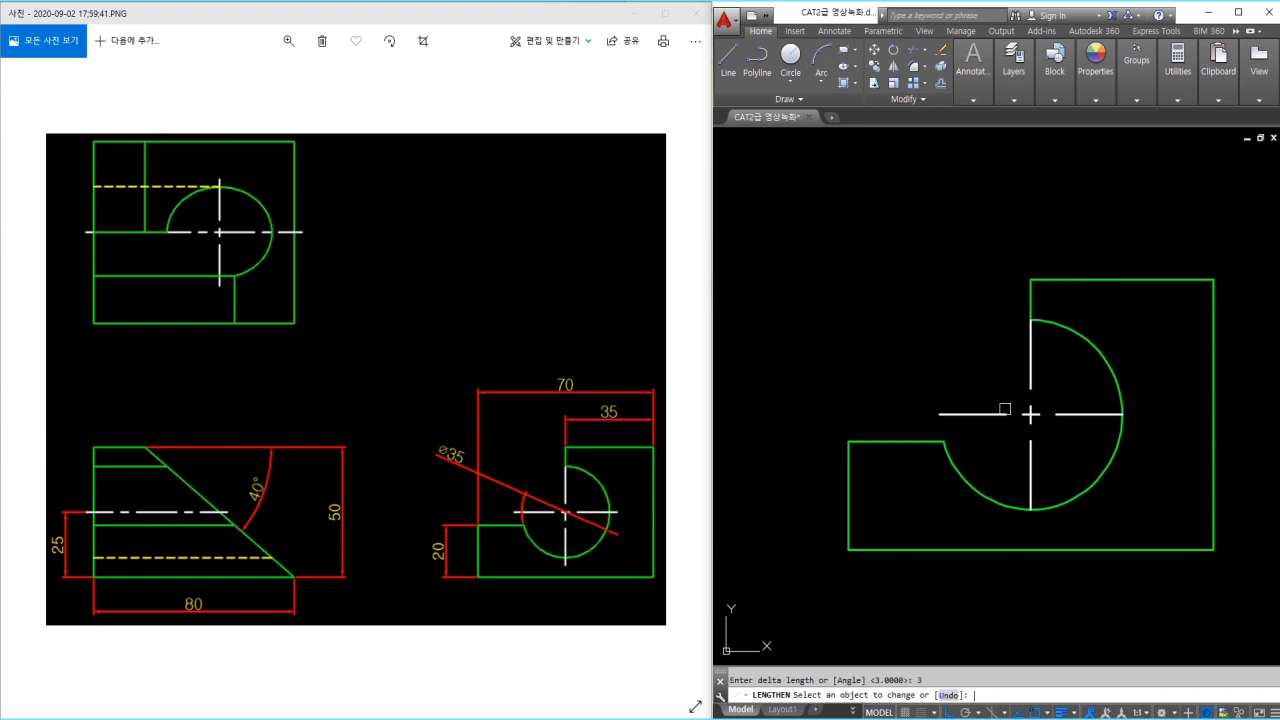
pyautogui.click(1000, 408)
pyautogui.click(1081, 410)
pyautogui.click(1035, 492)
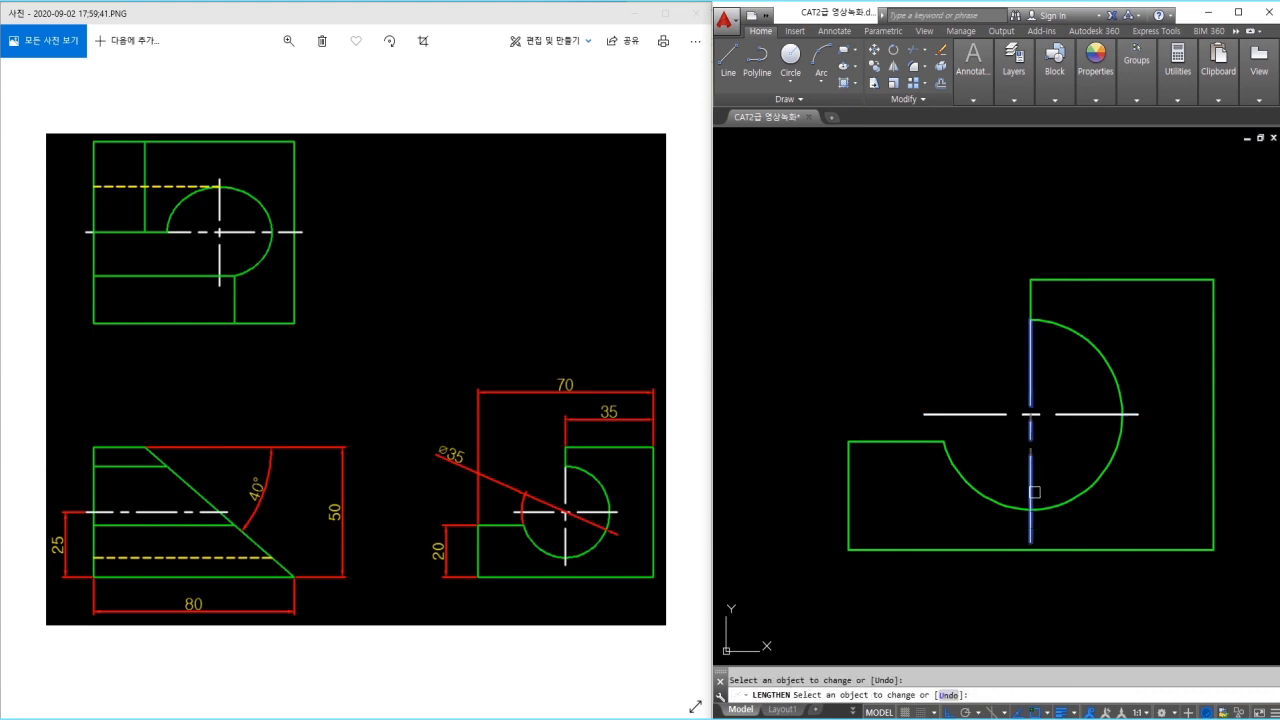
pyautogui.press('Escape')
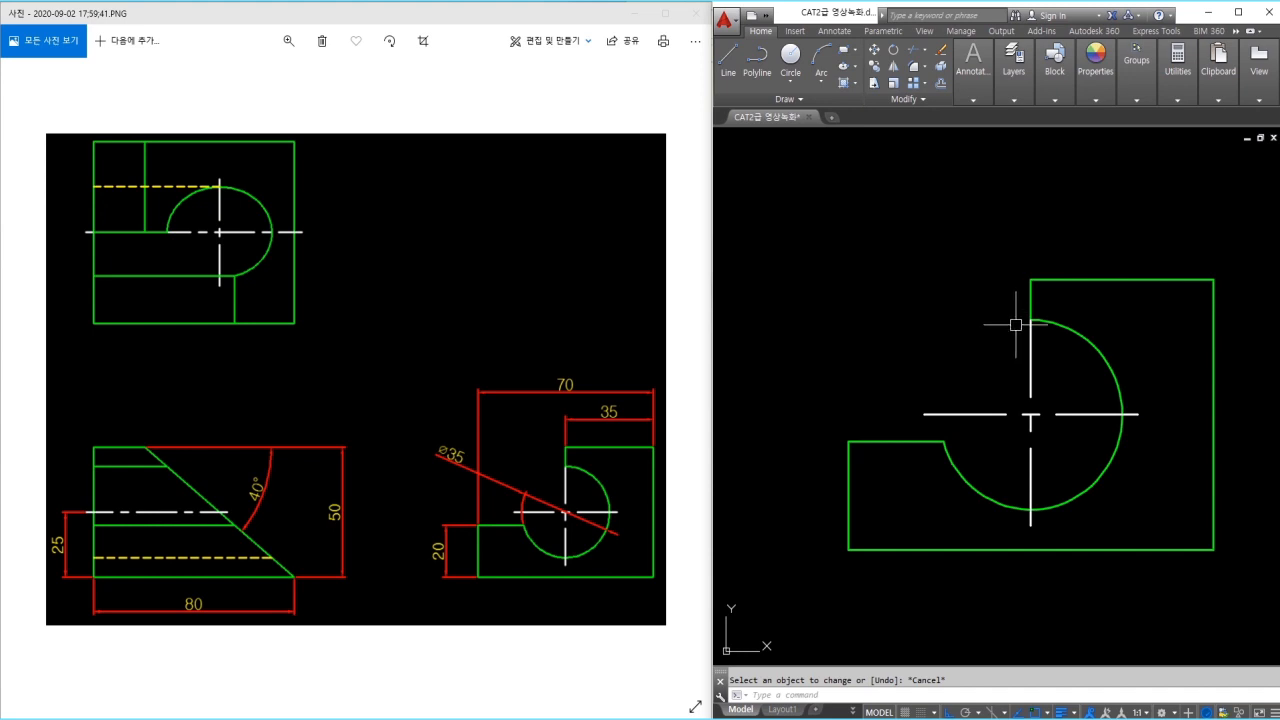
# Make the dimension layer current and add a linear dimension above the side view's top edge
pyautogui.click(1059, 370)
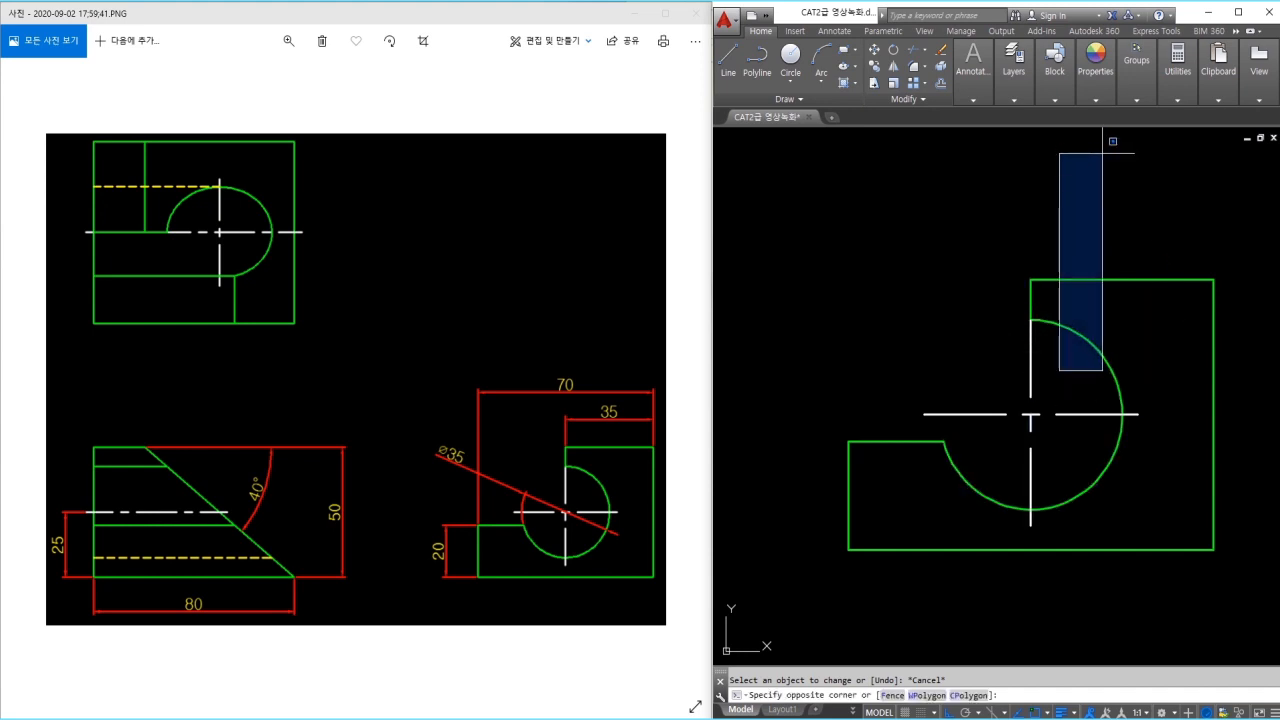
pyautogui.click(1015, 95)
pyautogui.click(1085, 123)
pyautogui.click(1120, 250)
pyautogui.write('dli')
pyautogui.press('Return')
pyautogui.click(1058, 277)
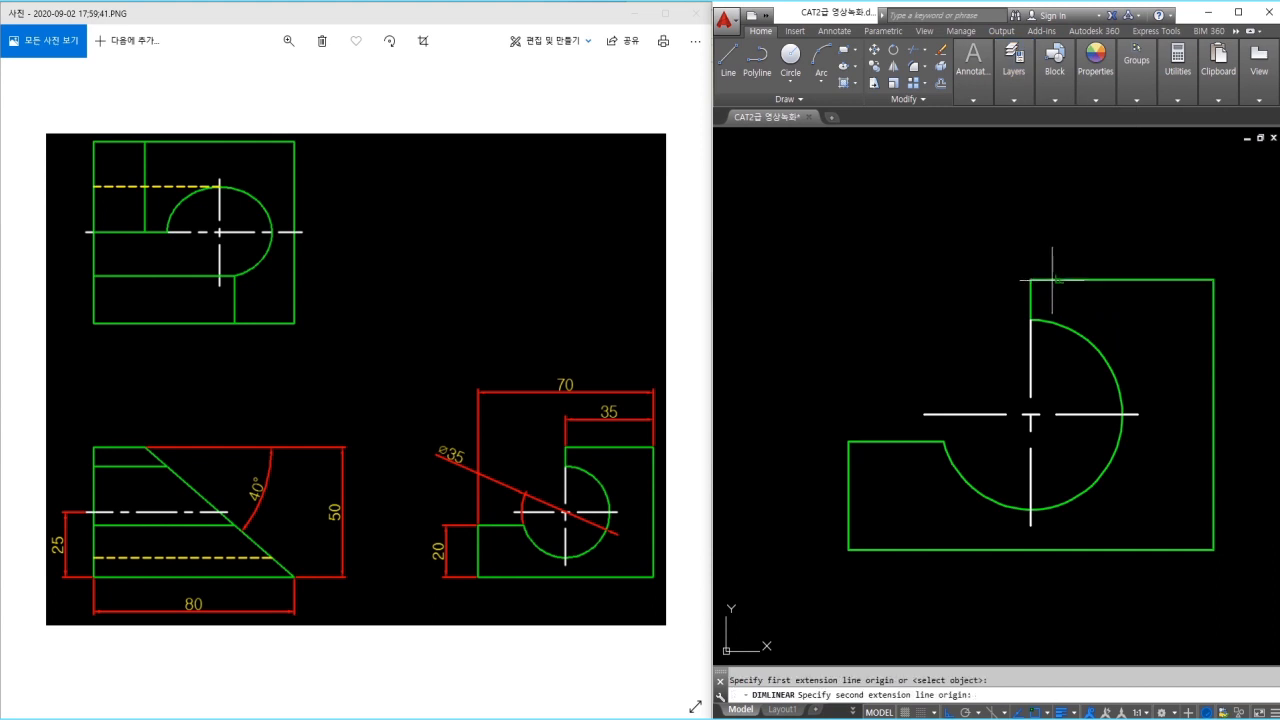
pyautogui.click(1200, 274)
pyautogui.click(1178, 229)
# Add linear dimensions for the side view's overall width and the height of its left step
pyautogui.press('Return')
pyautogui.click(1212, 281)
pyautogui.click(848, 441)
pyautogui.click(930, 172)
pyautogui.press('Return')
pyautogui.scroll(-2, 1032, 372)
pyautogui.click(989, 453)
pyautogui.click(984, 395)
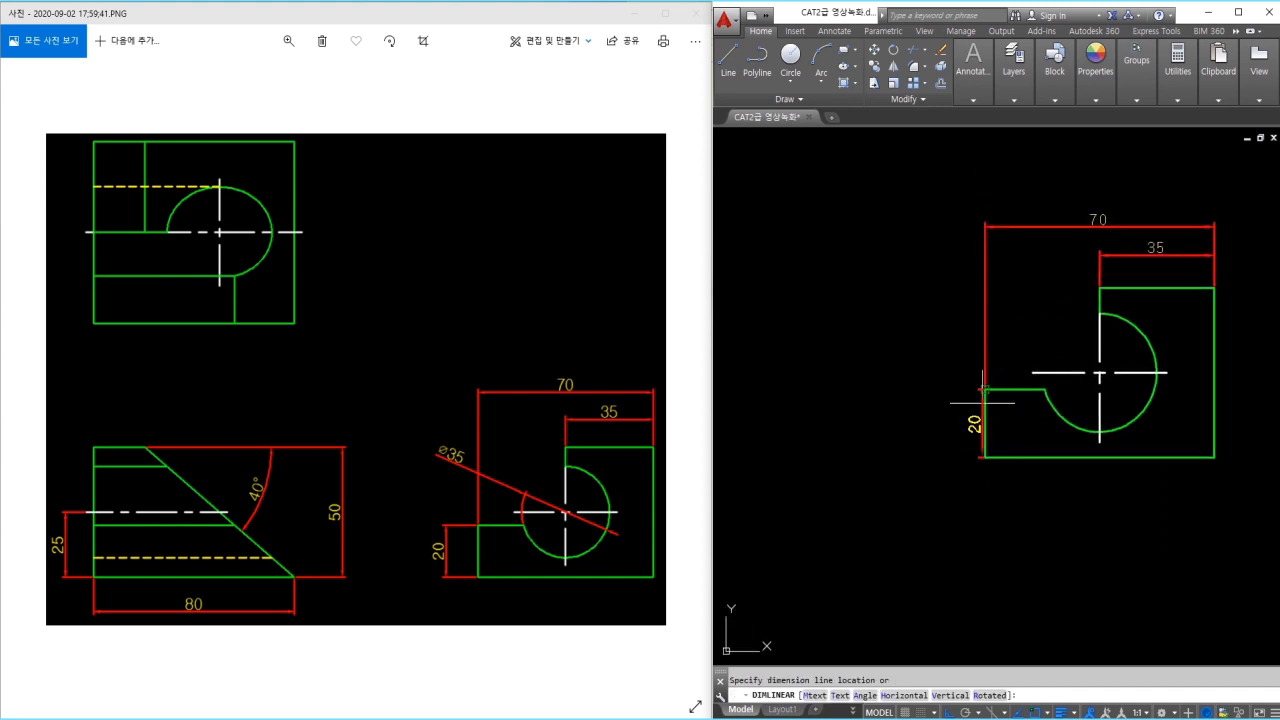
pyautogui.click(937, 420)
# Add a diameter dimension to the side view's arc, with its text outside the upper left of the outline
pyautogui.write('ddi')
pyautogui.press('Return')
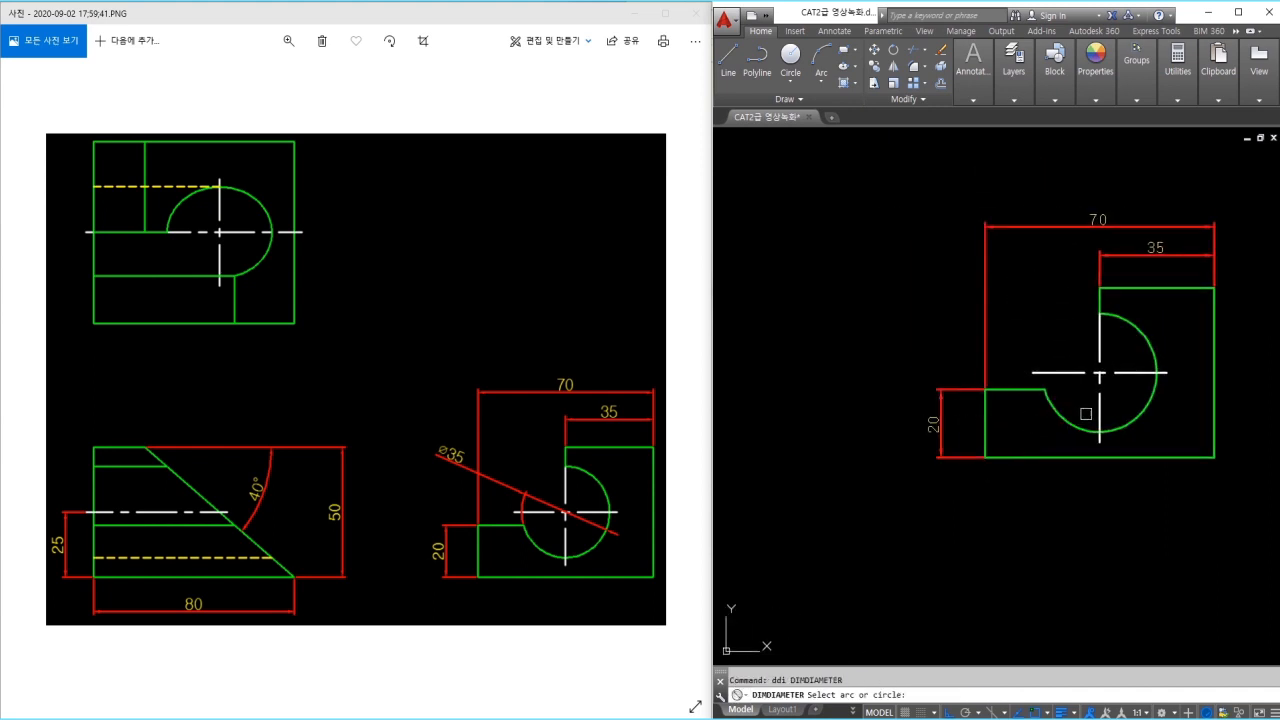
pyautogui.click(1063, 421)
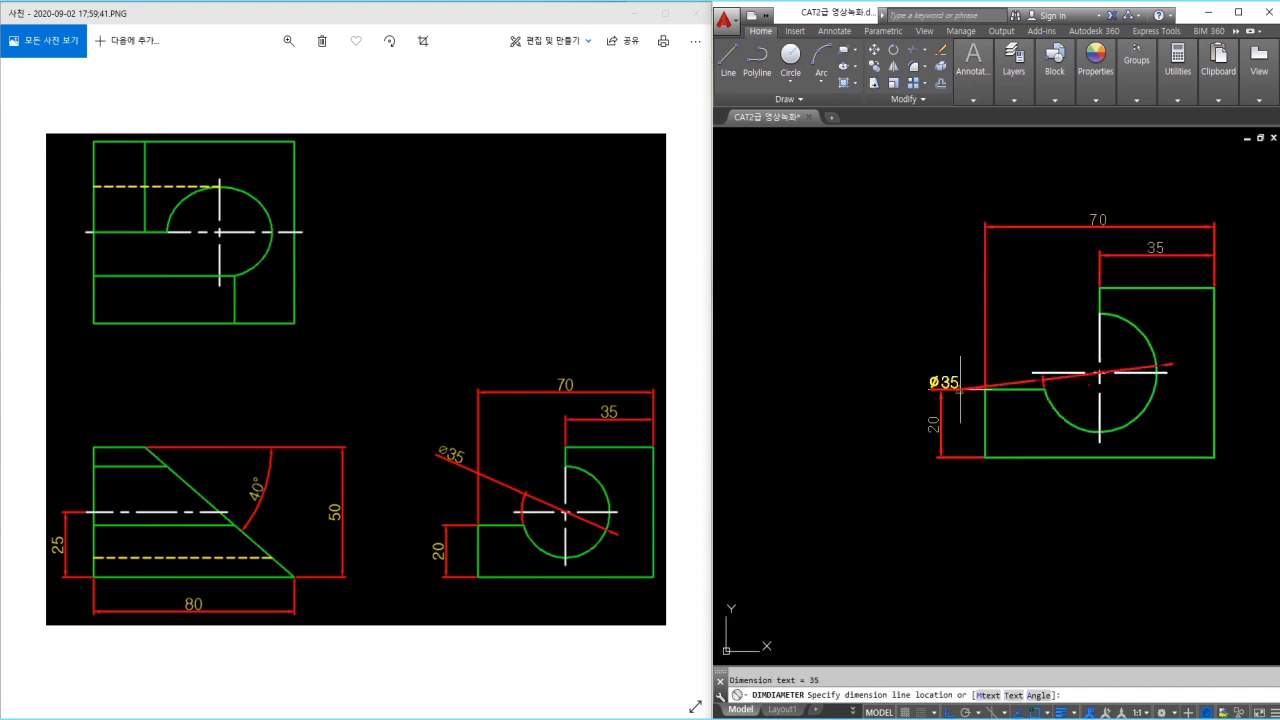
pyautogui.click(955, 320)
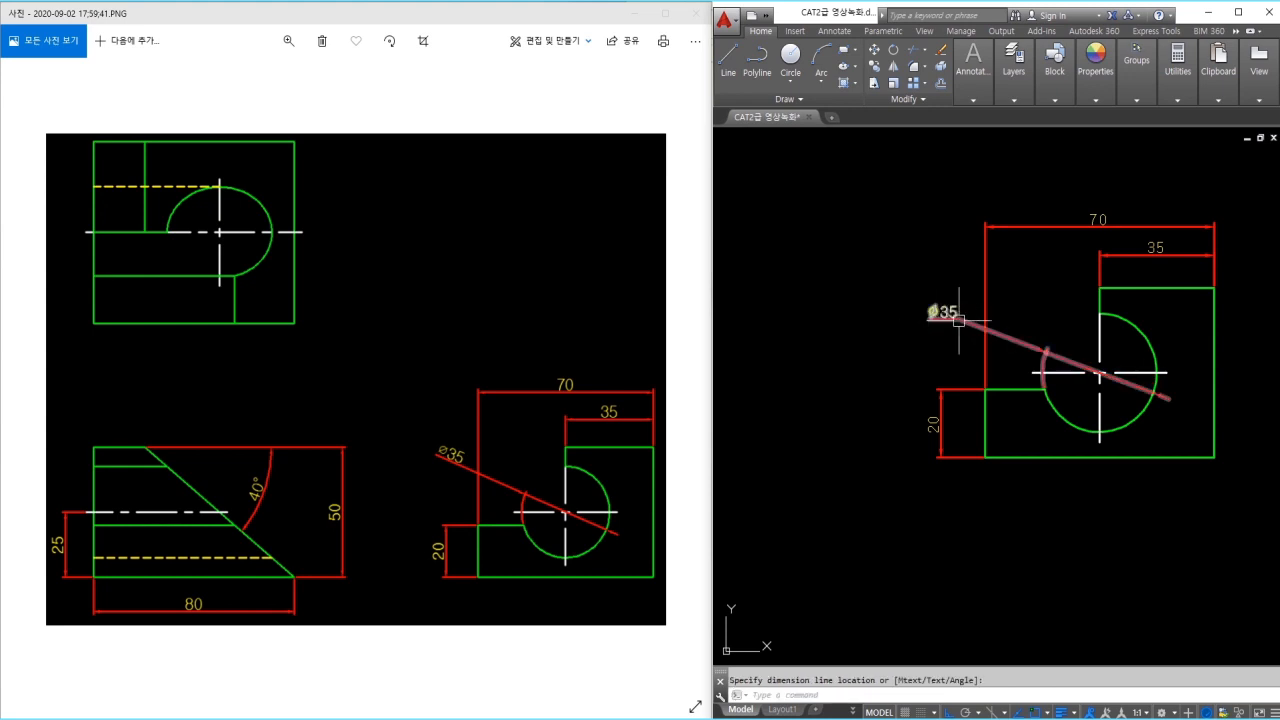
# Set the ISO-25 dimension style's text alignment to Aligned with dimension line
pyautogui.write("'d")
pyautogui.press('Return')
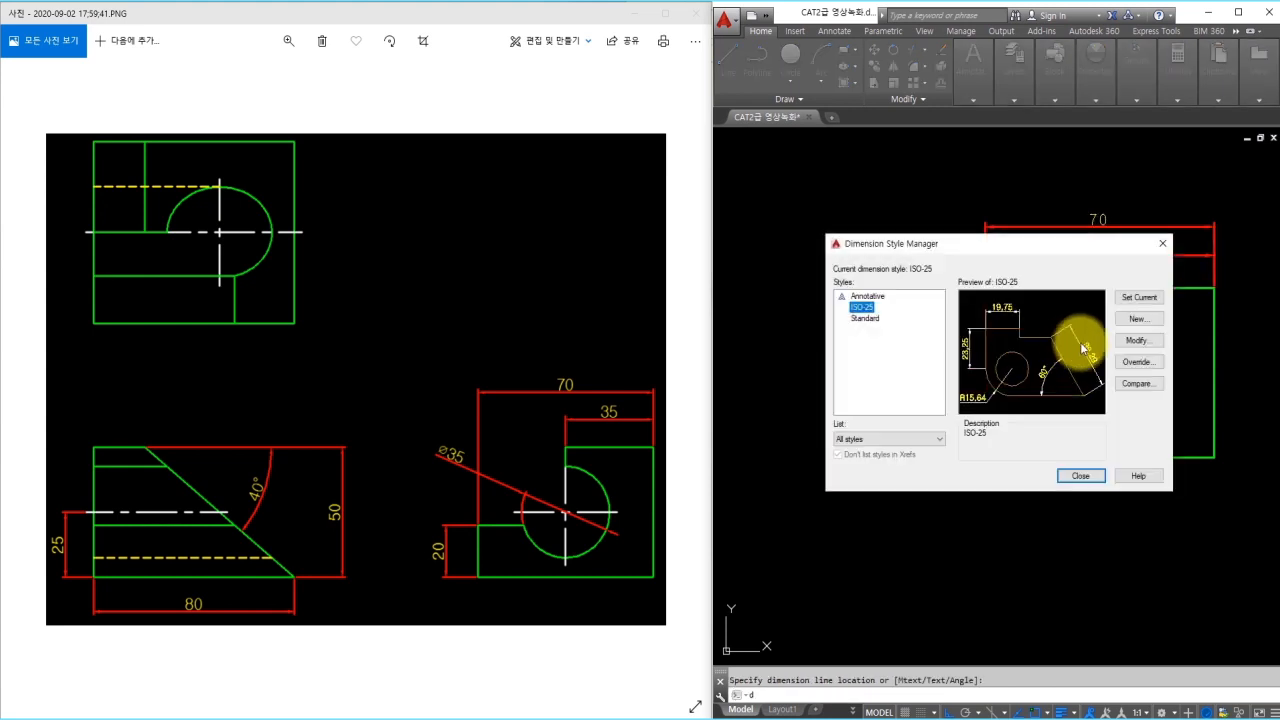
pyautogui.click(1139, 340)
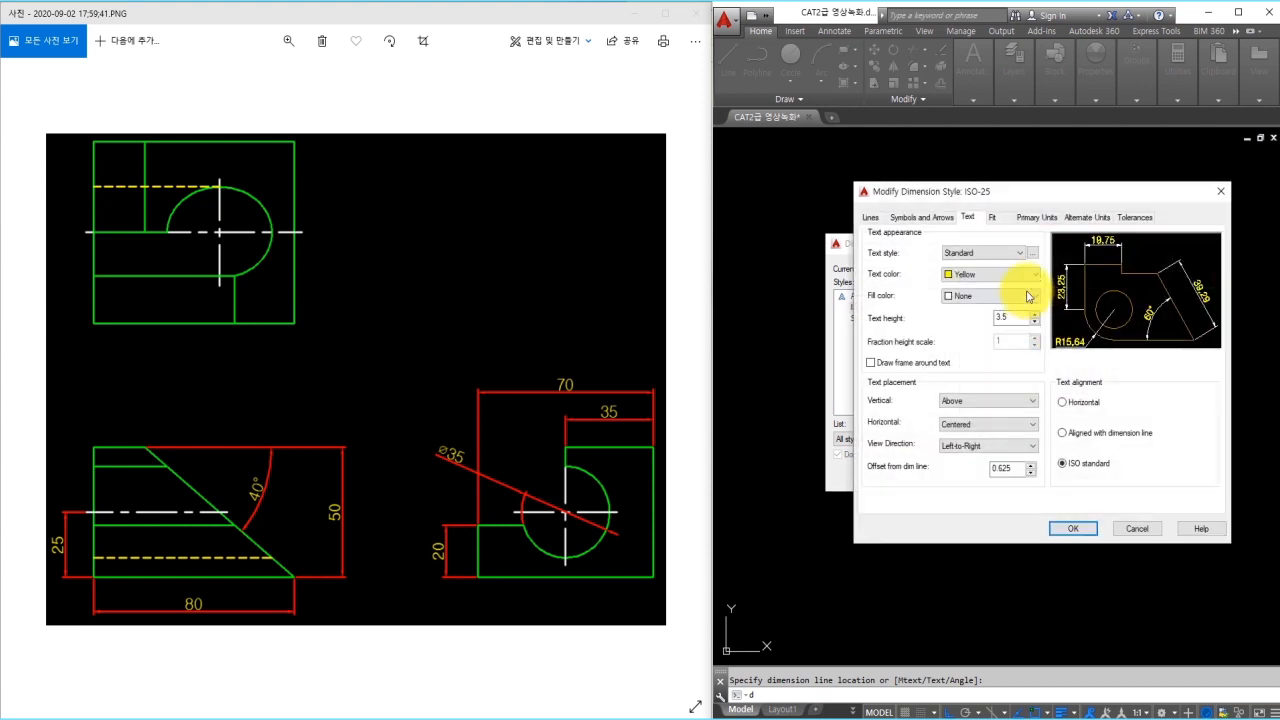
pyautogui.click(1068, 438)
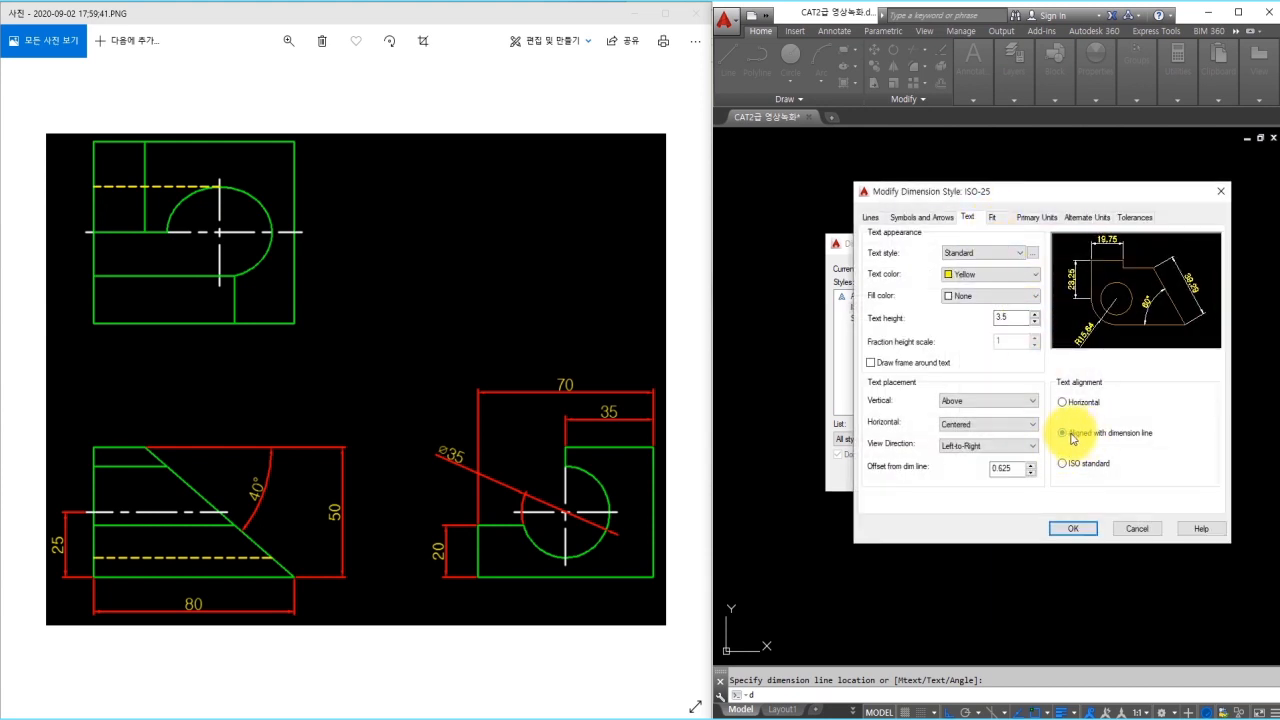
pyautogui.click(1072, 528)
pyautogui.click(1060, 472)
# Add a vertical linear dimension for the front view's overall height, beyond its slanted side
pyautogui.scroll(-4, 1163, 356)
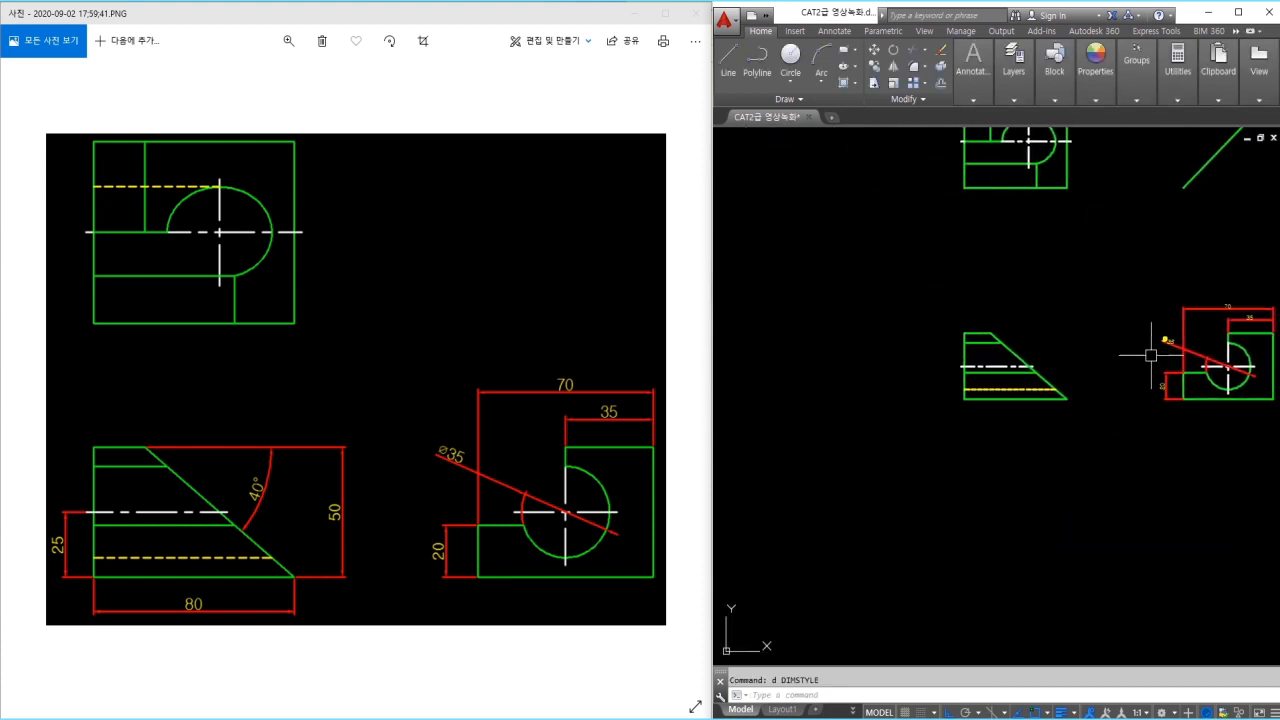
pyautogui.scroll(2, 1058, 370)
pyautogui.write(';')
pyautogui.scroll(2, 1000, 372)
pyautogui.write('dli')
pyautogui.press('Return')
pyautogui.click(930, 278)
pyautogui.click(1119, 446)
pyautogui.click(1172, 375)
# Add an angular dimension between the front view's top edge and its slanted edge
pyautogui.write('dran')
pyautogui.press('Return')
pyautogui.click(913, 279)
pyautogui.click(965, 309)
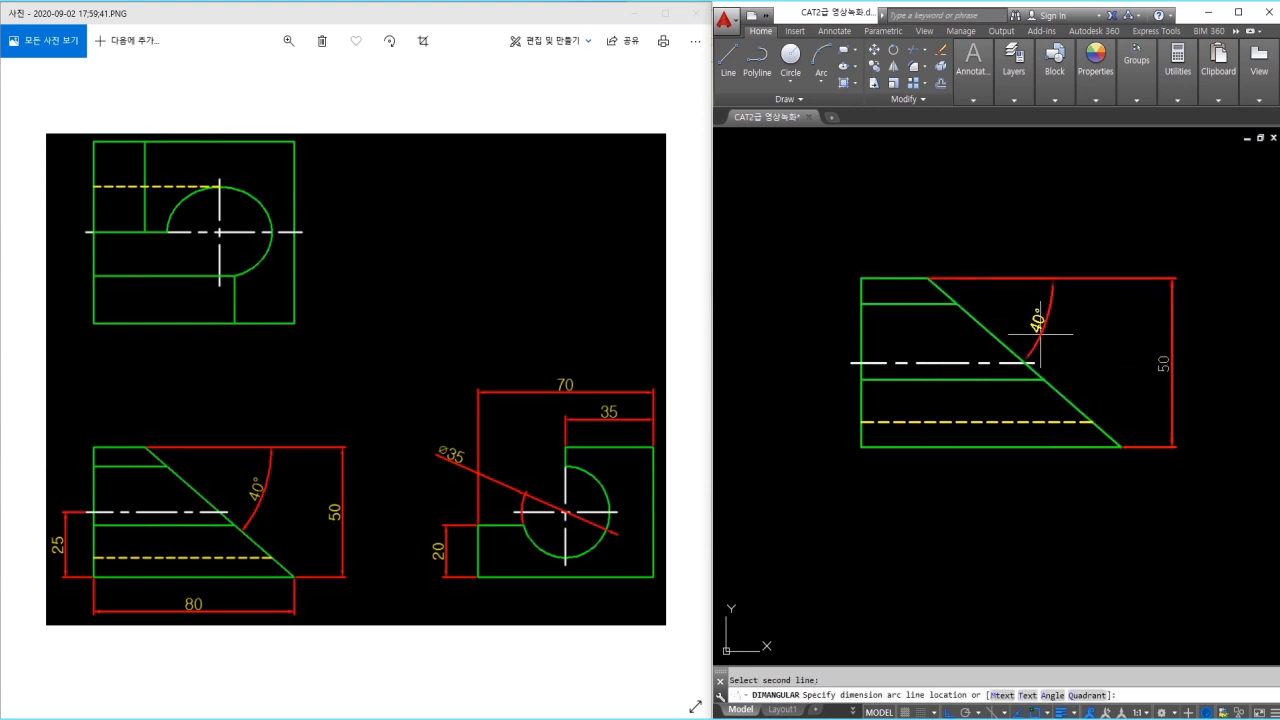
pyautogui.click(1078, 347)
# Add linear dimensions for the front view's centreline height above the base and the overall base width
pyautogui.write('dli')
pyautogui.press('Return')
pyautogui.click(861, 446)
pyautogui.click(851, 362)
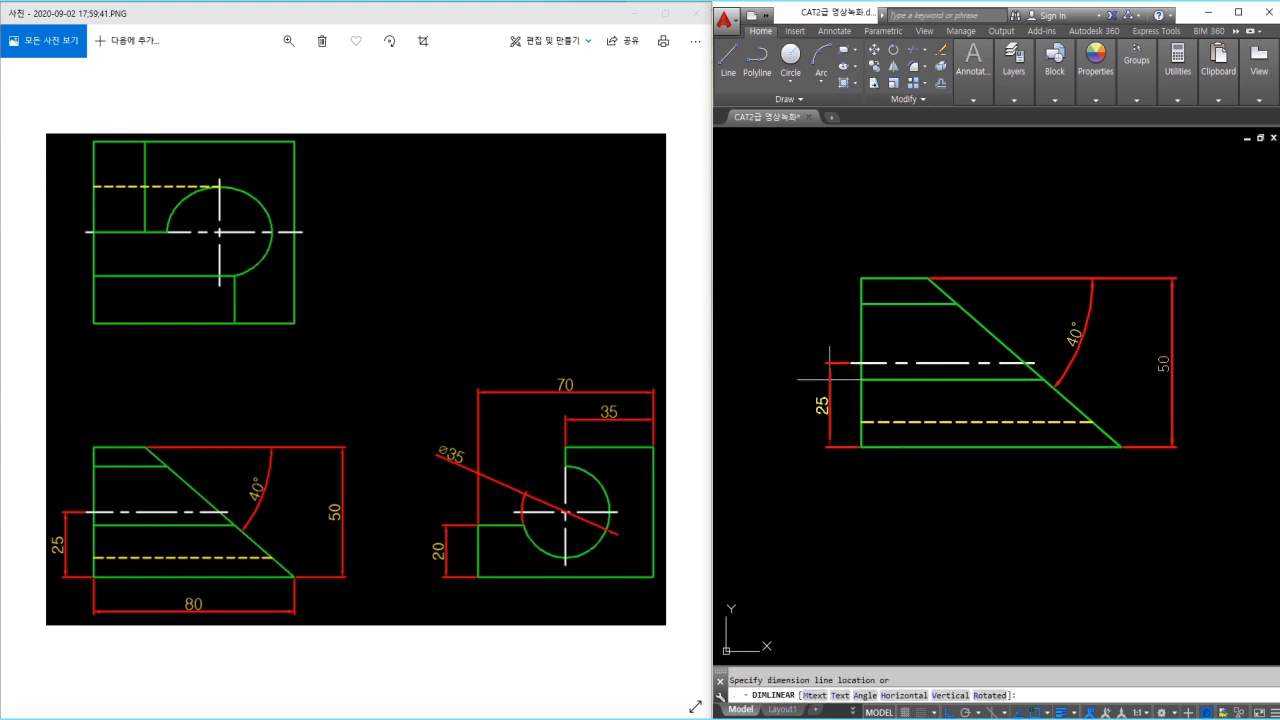
pyautogui.click(829, 379)
pyautogui.press('Return')
pyautogui.click(861, 446)
pyautogui.click(1121, 446)
pyautogui.click(1068, 482)
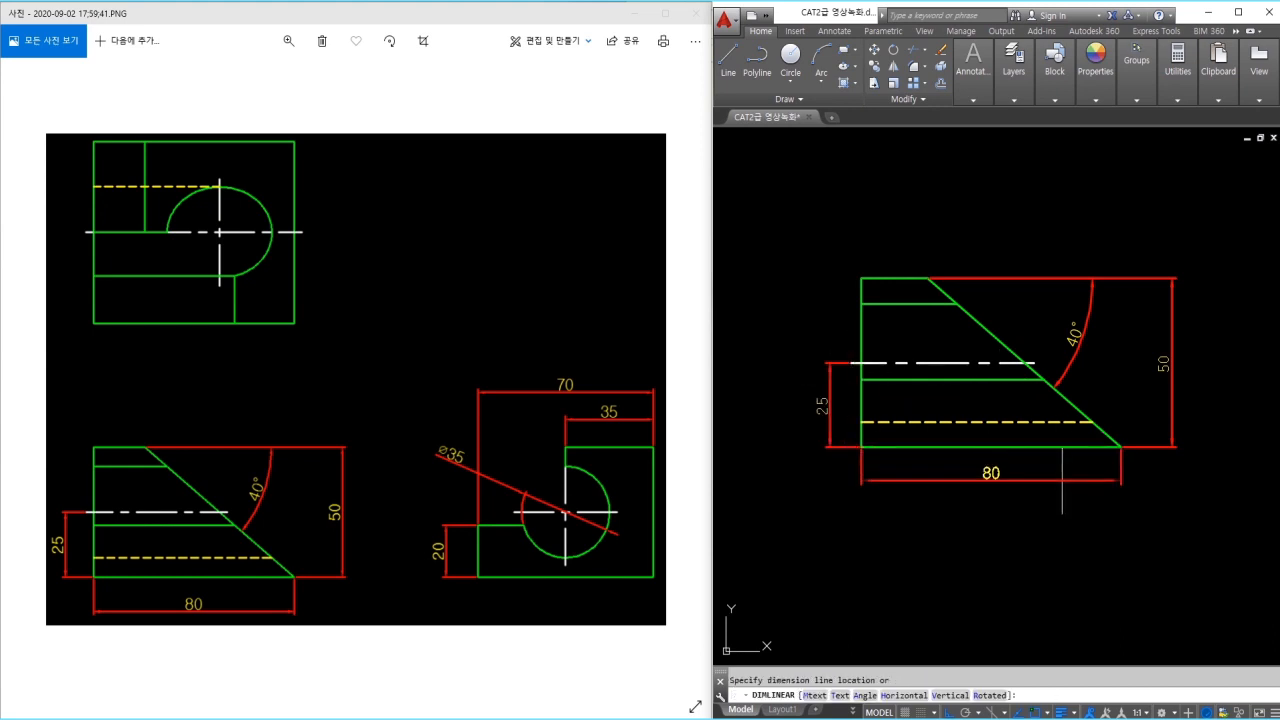
# Erase the diagonal projection line beside the top view
pyautogui.scroll(-5, 1072, 478)
pyautogui.click(1070, 363)
pyautogui.click(998, 295)
pyautogui.write('e')
pyautogui.press('Return')
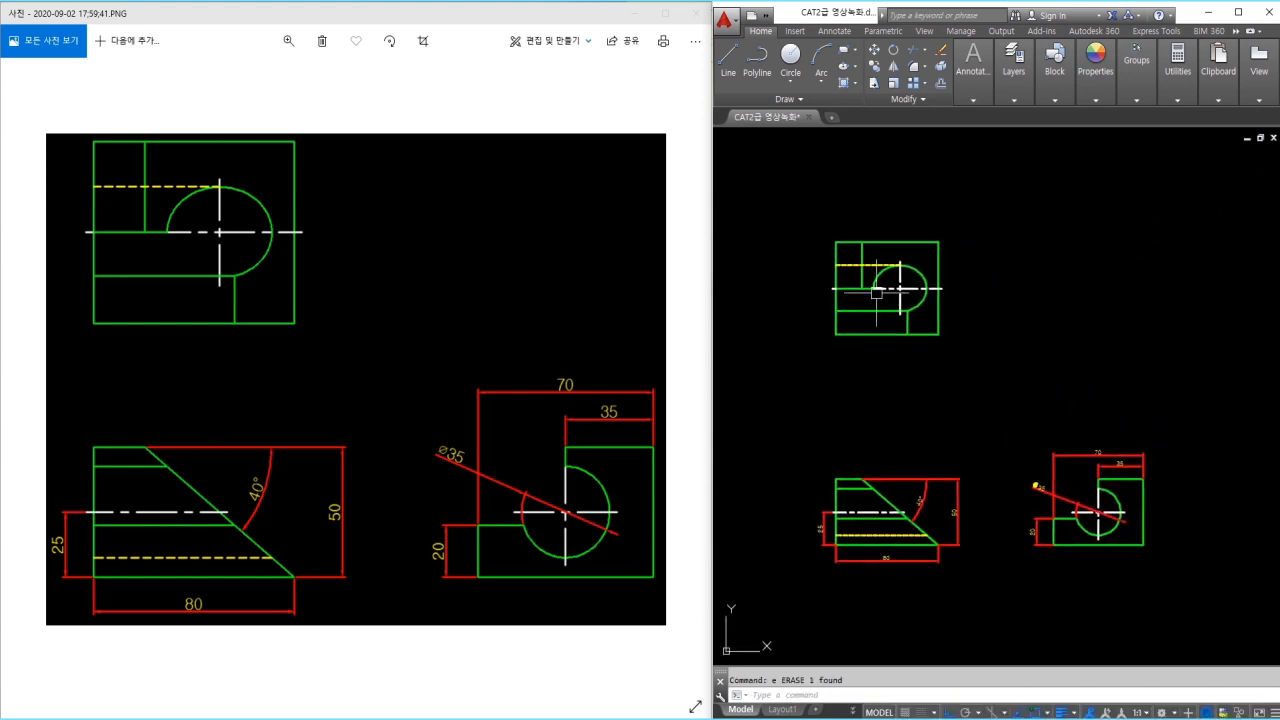
pyautogui.click(1166, 570)
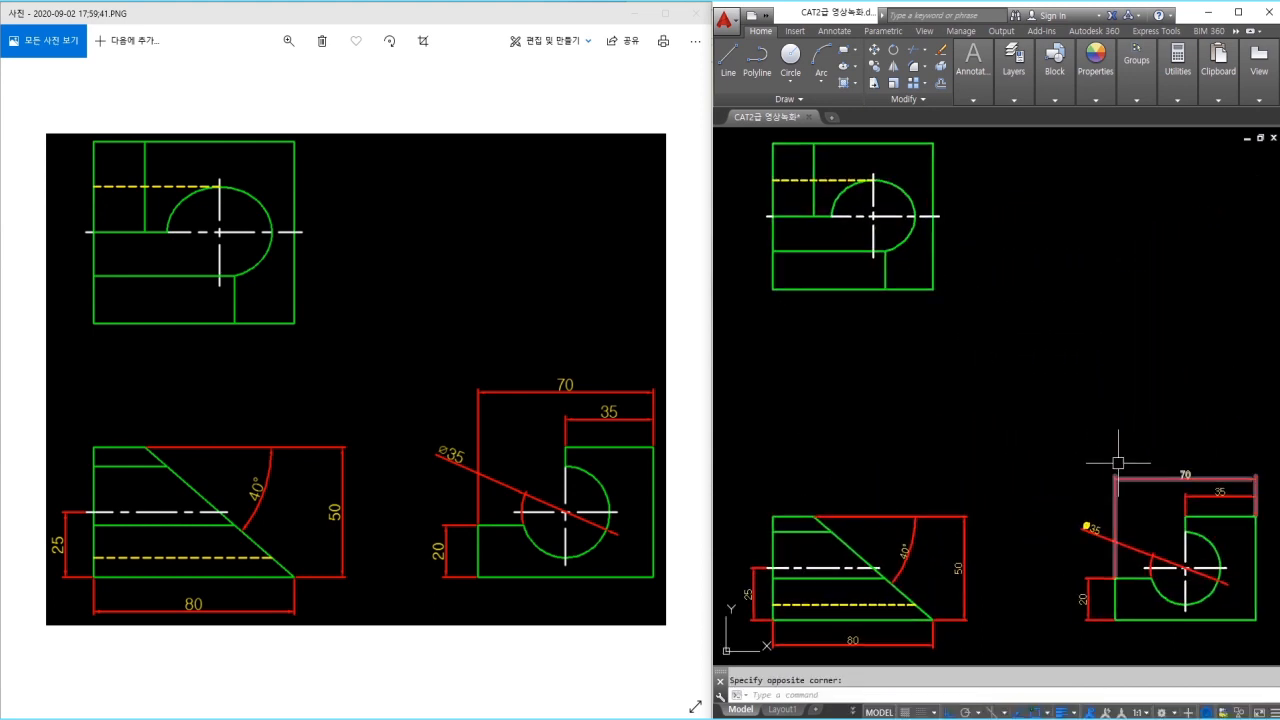